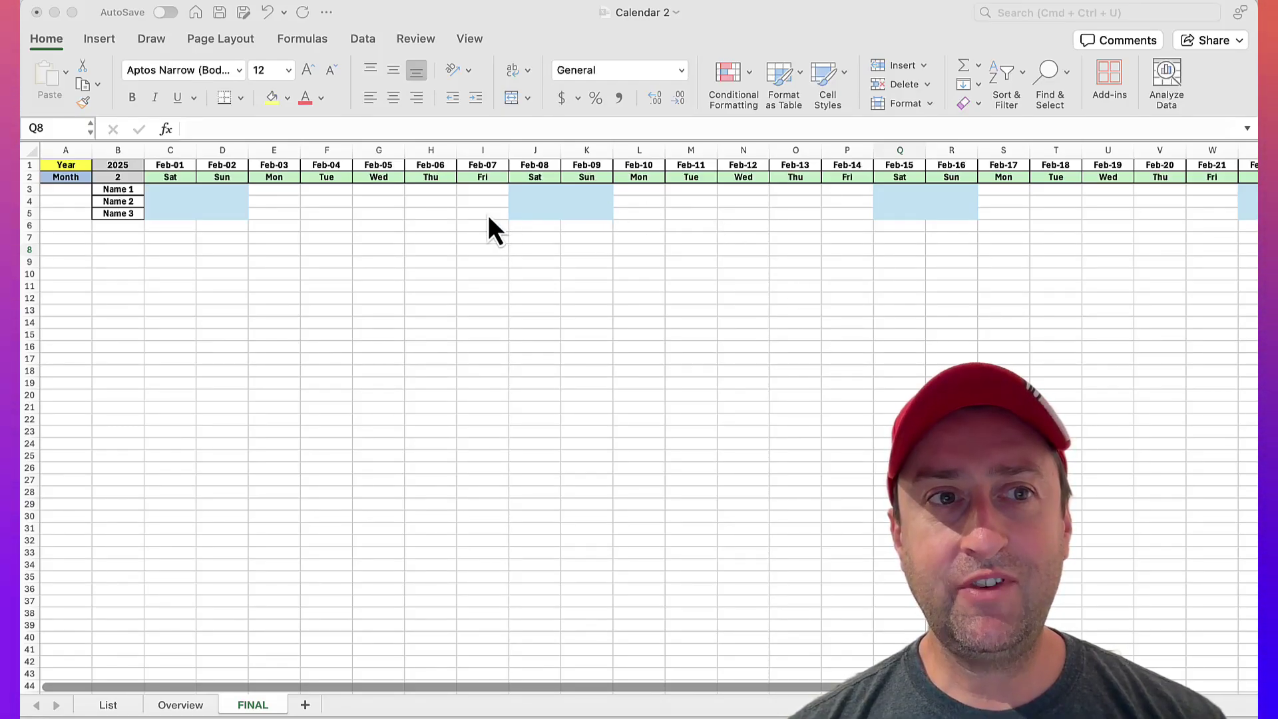
# - Set the year in cell B1 of the FINAL calendar sheet to 2024
pyautogui.click(126, 170)
pyautogui.click(125, 165)
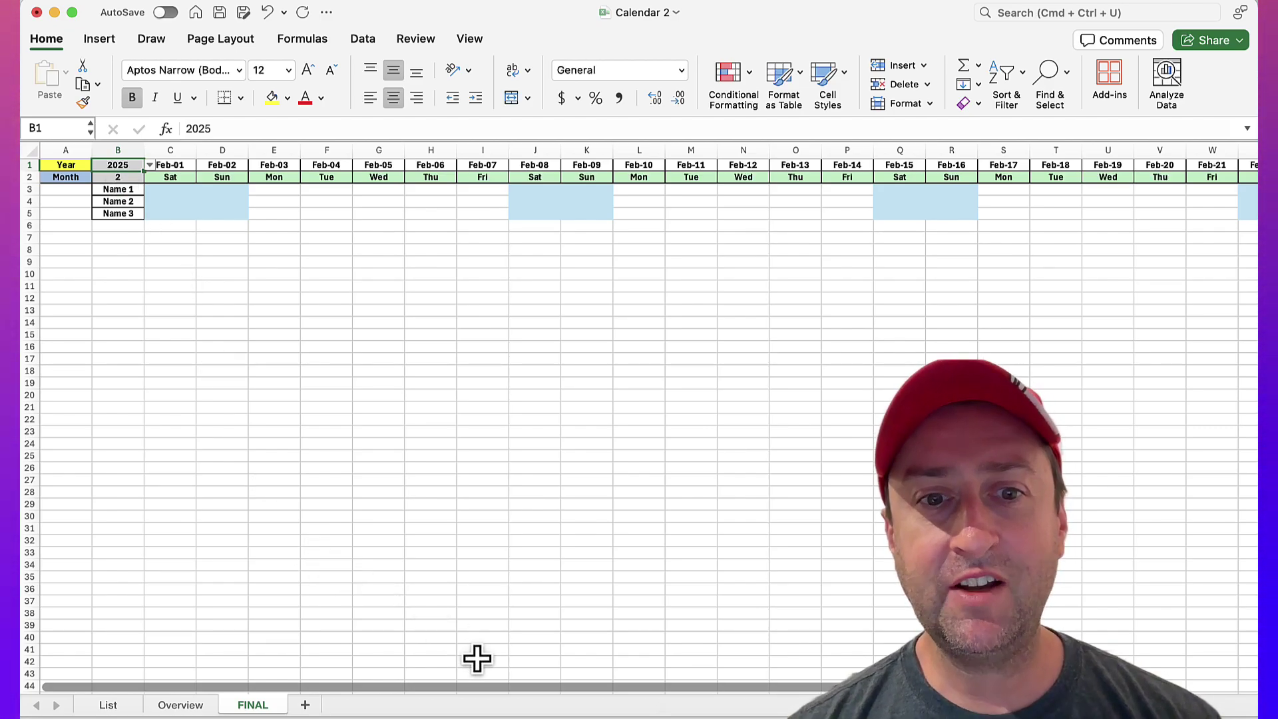
pyautogui.moveTo(475, 687); pyautogui.dragTo(812, 687)
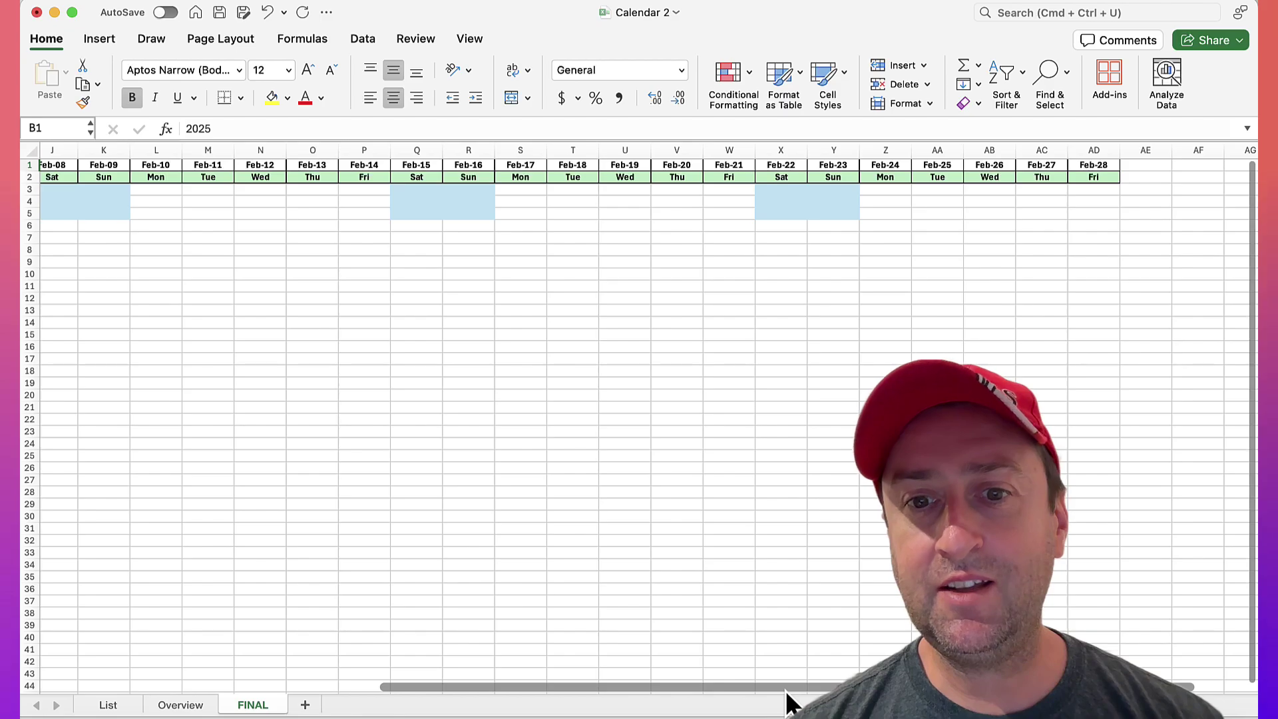
pyautogui.hscroll(-2, 788, 693)
pyautogui.moveTo(474, 687); pyautogui.dragTo(190, 692)
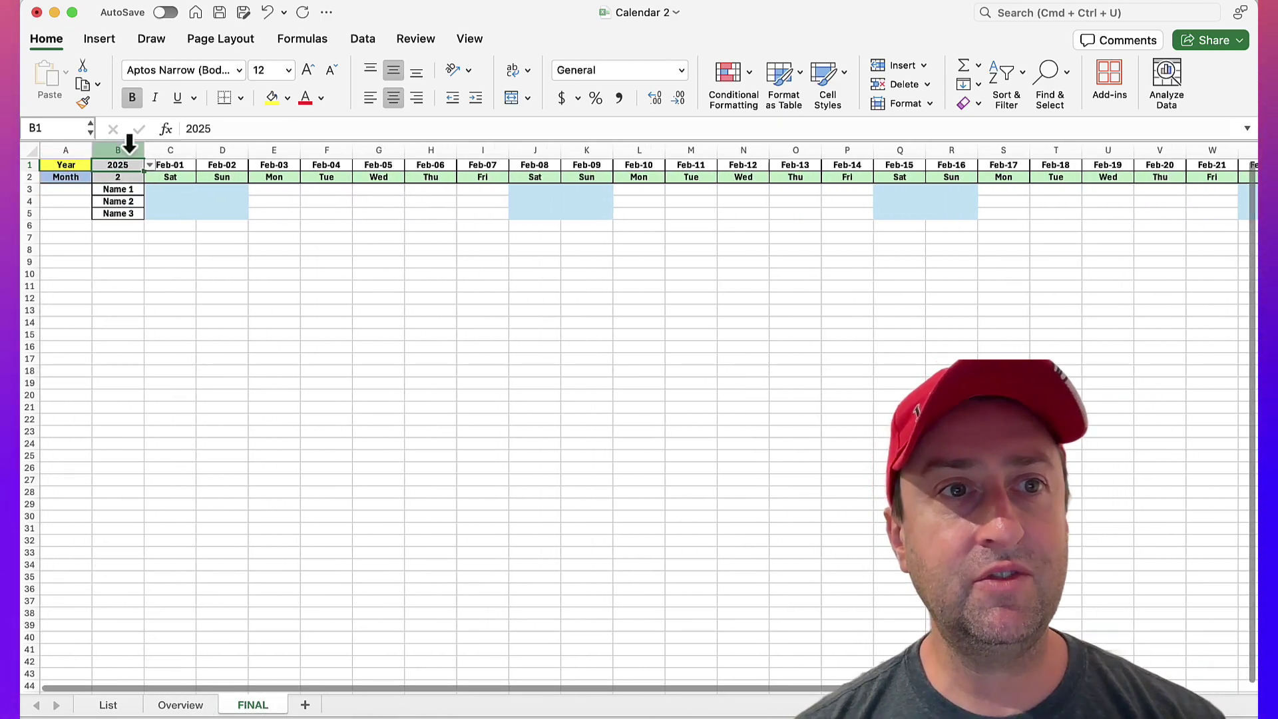
pyautogui.click(150, 165)
pyautogui.click(130, 182)
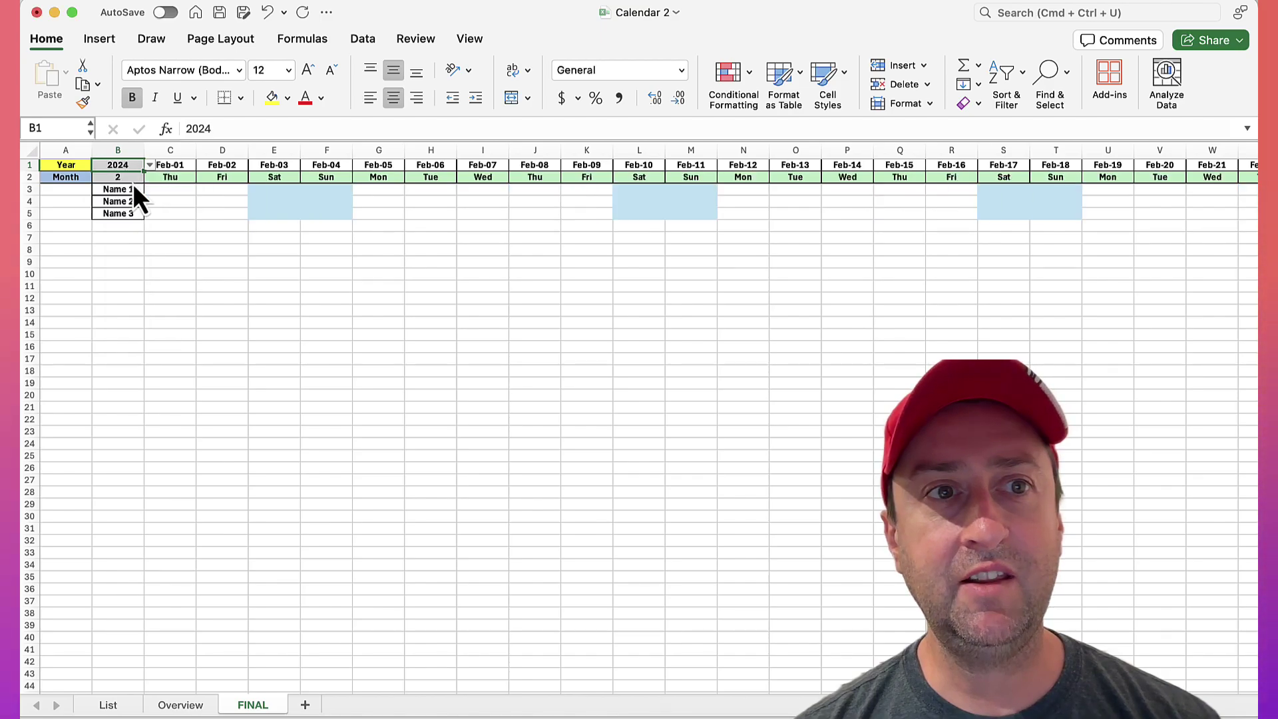
pyautogui.moveTo(517, 689); pyautogui.dragTo(433, 620)
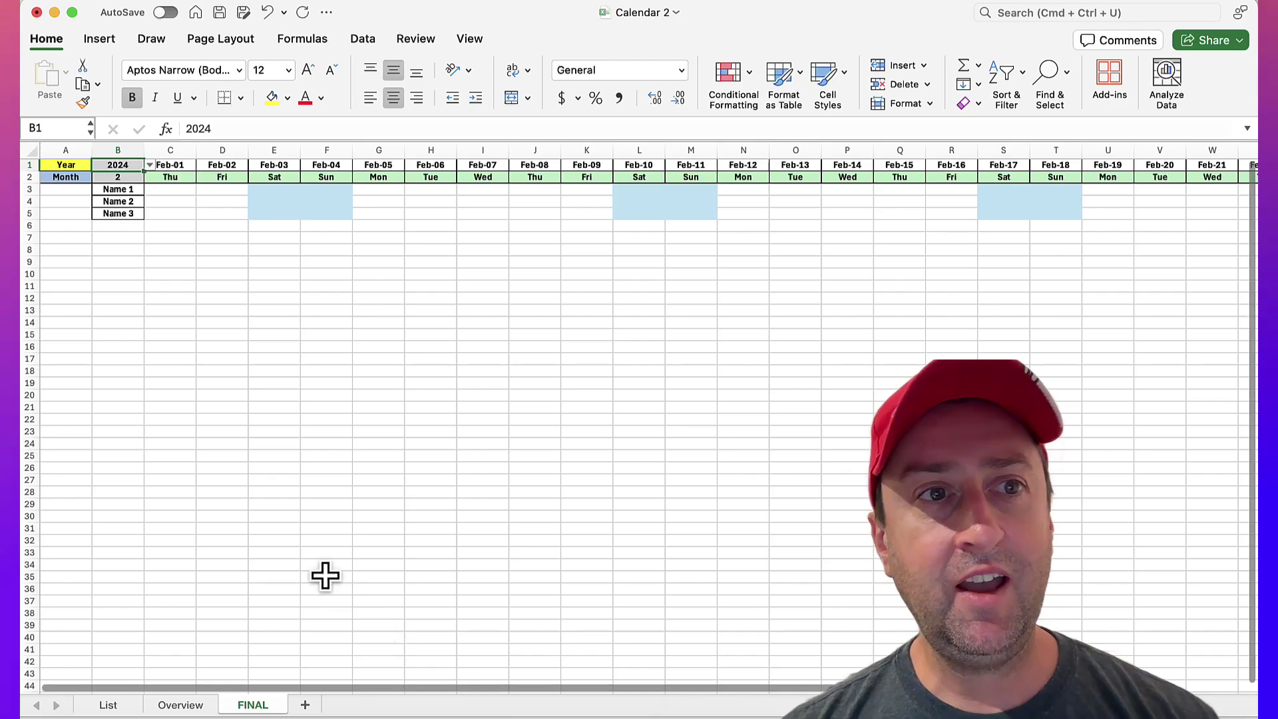
# - Set the month in cell B2 of the FINAL sheet to 6 and view the calendar through the month's last day
pyautogui.click(126, 178)
pyautogui.click(150, 177)
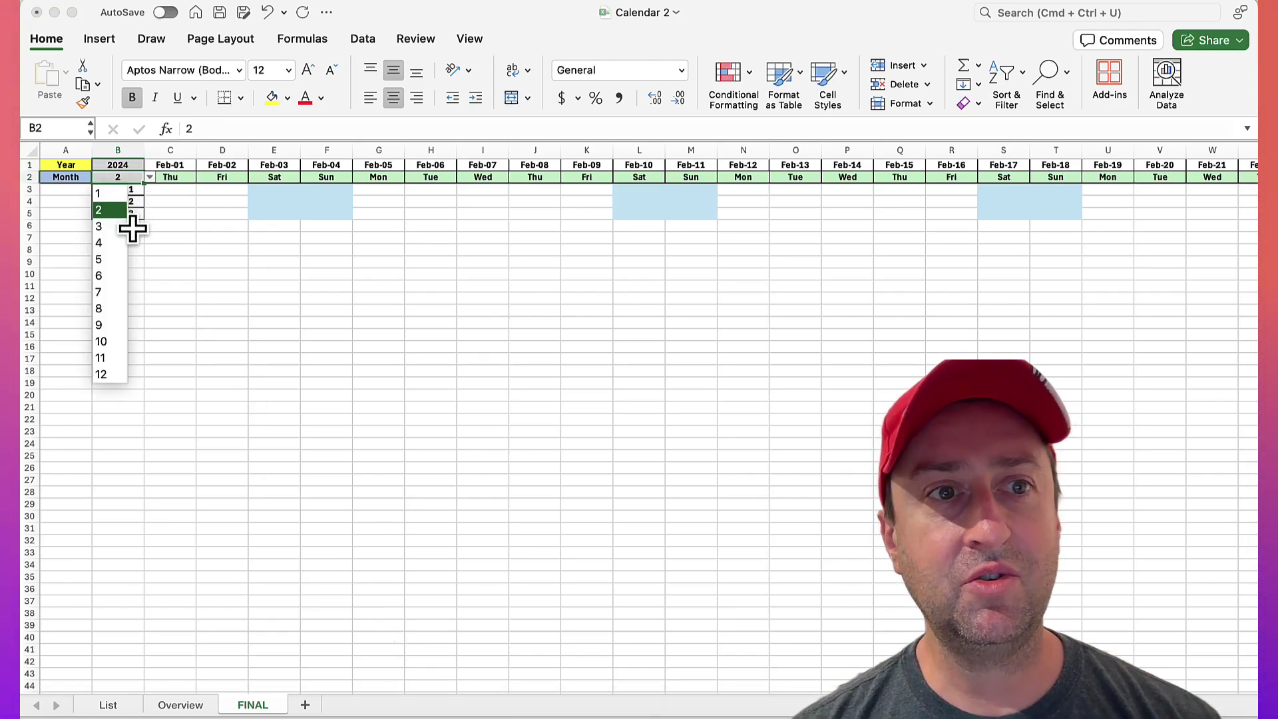
pyautogui.click(123, 278)
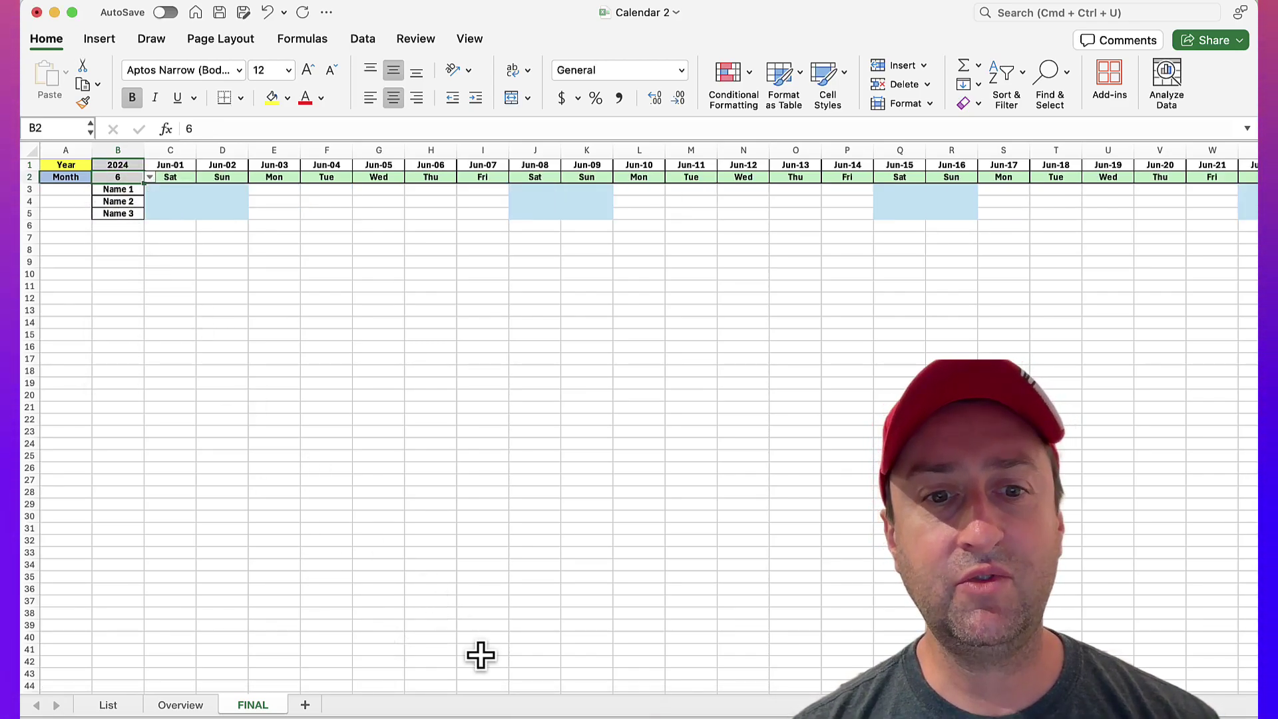
pyautogui.moveTo(502, 690); pyautogui.dragTo(886, 689)
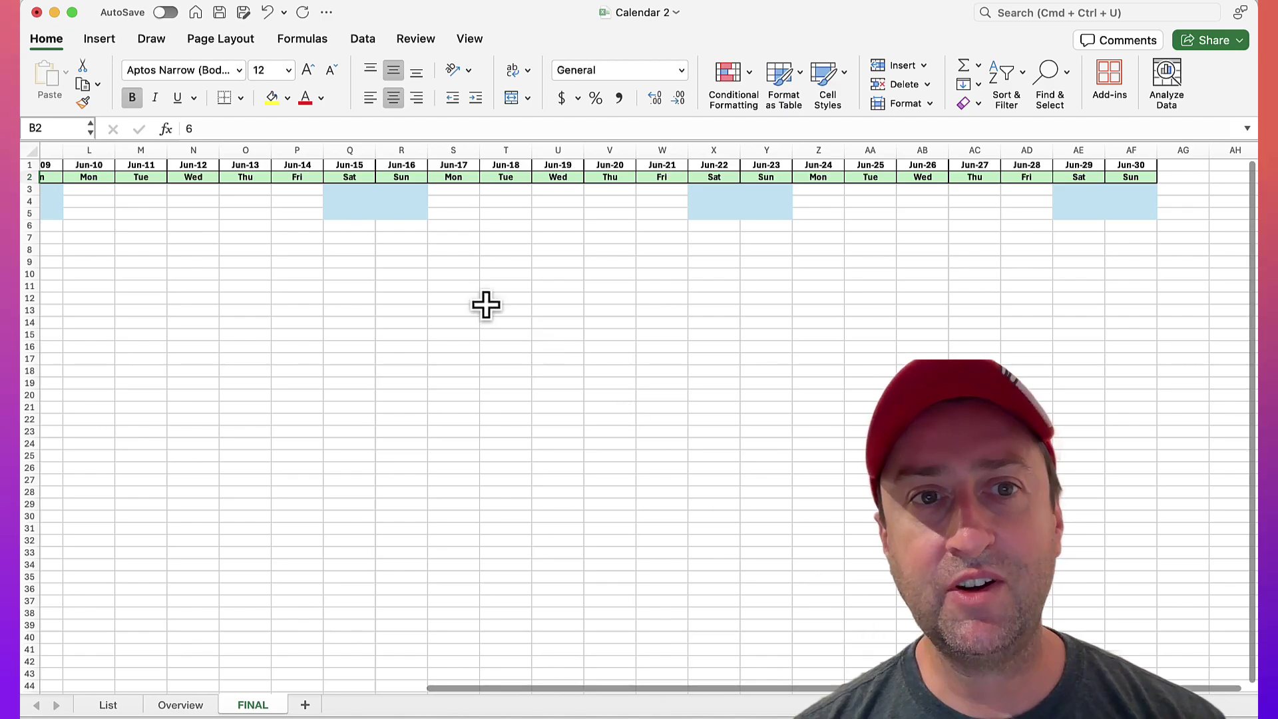
pyautogui.click(400, 275)
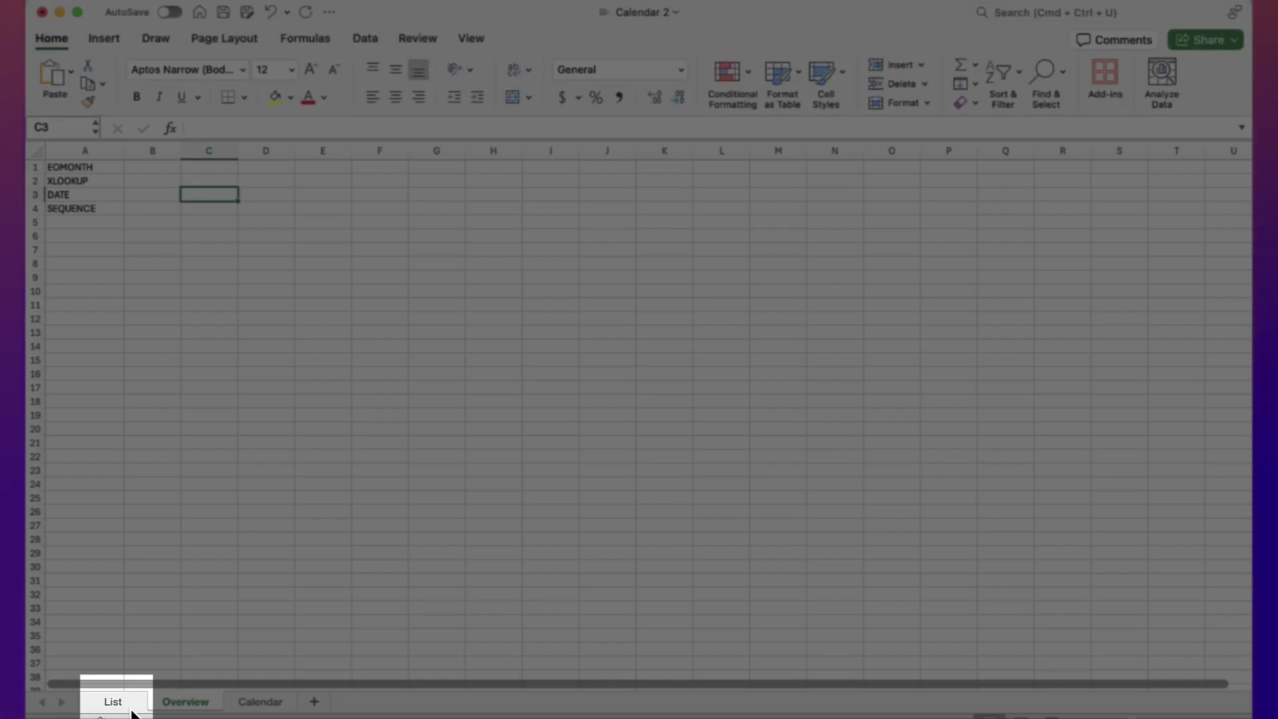
# - Add a list validation dropdown to Year cell B1 on the Calendar sheet, sourced from A2:A11 of the List sheet, and choose 2024
pyautogui.click(130, 704)
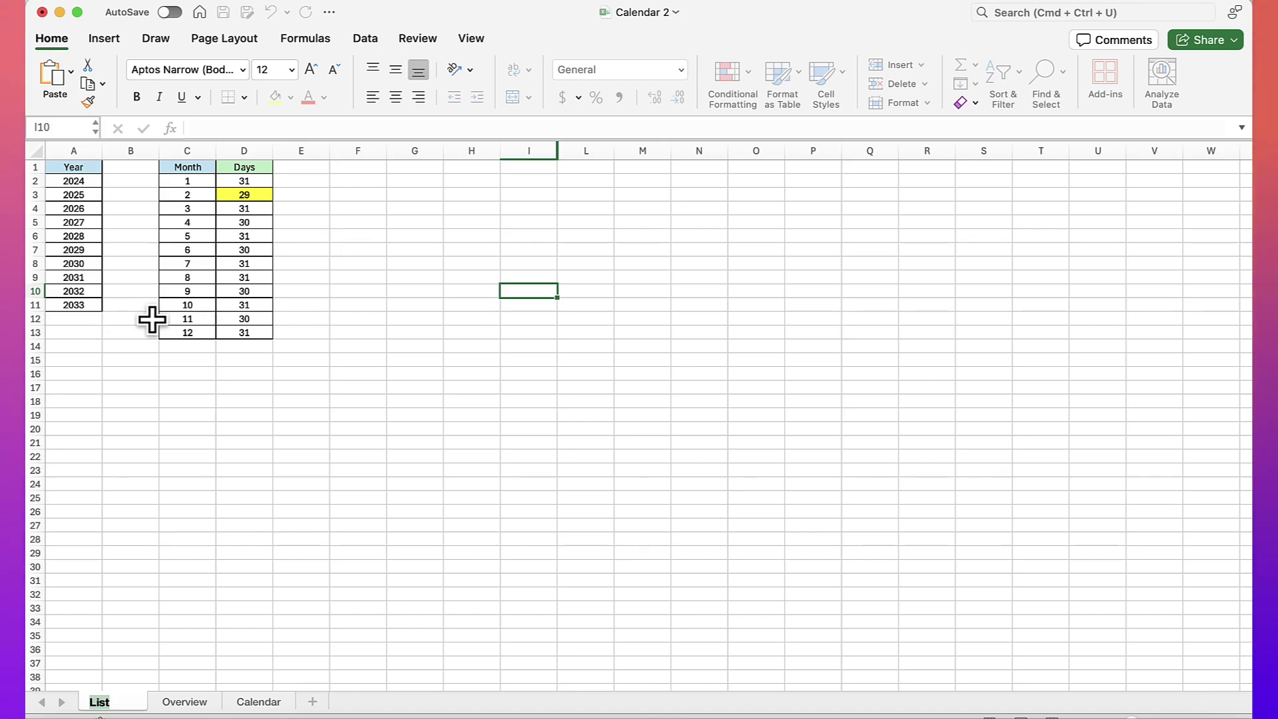
pyautogui.click(270, 701)
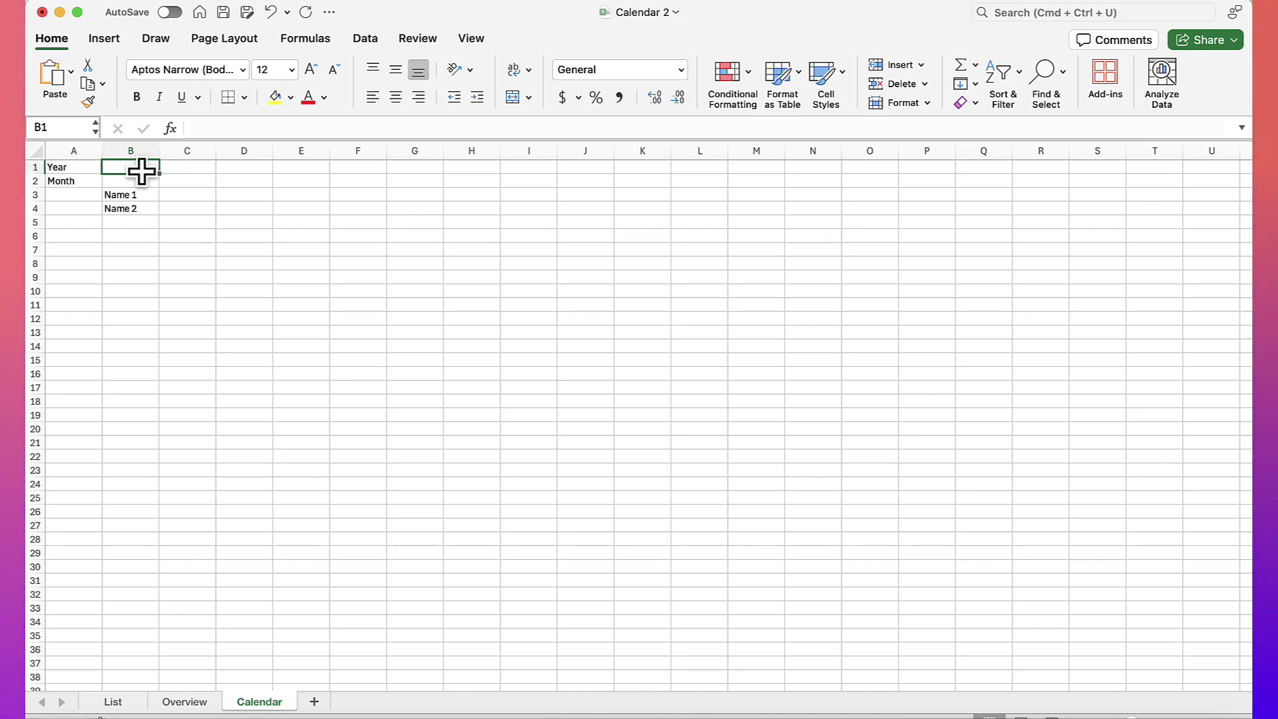
pyautogui.click(363, 40)
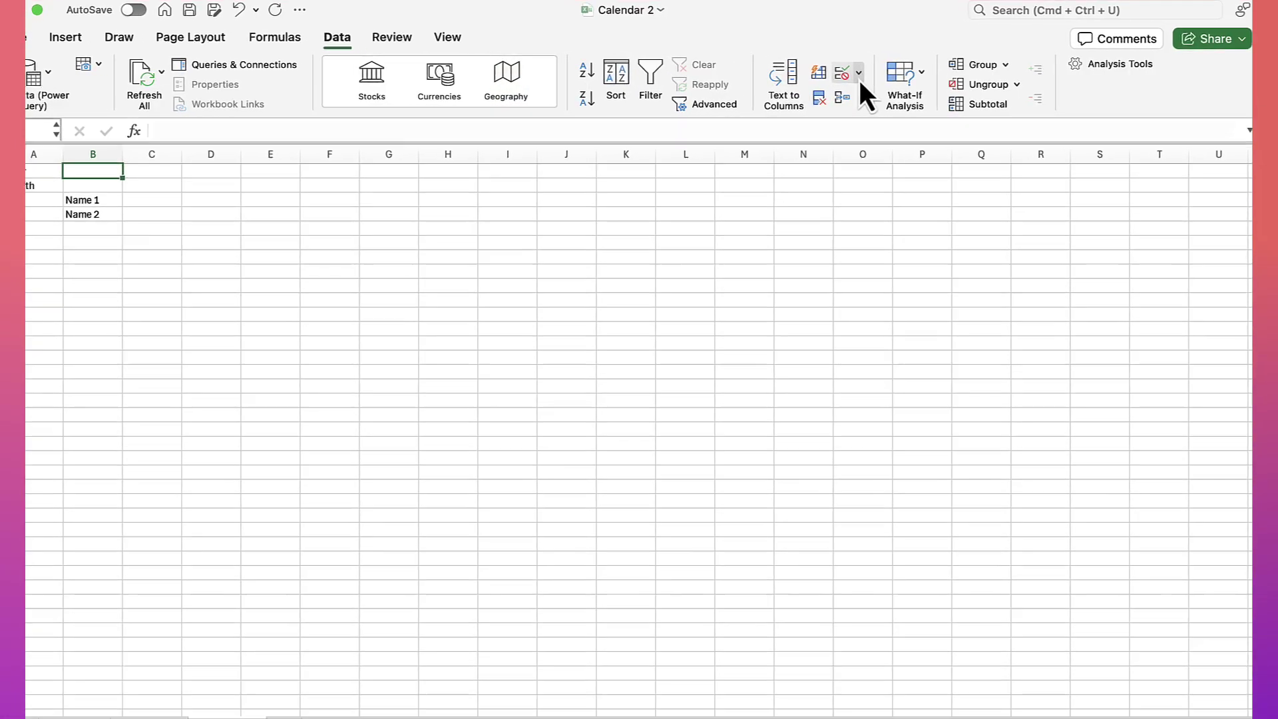
pyautogui.click(865, 75)
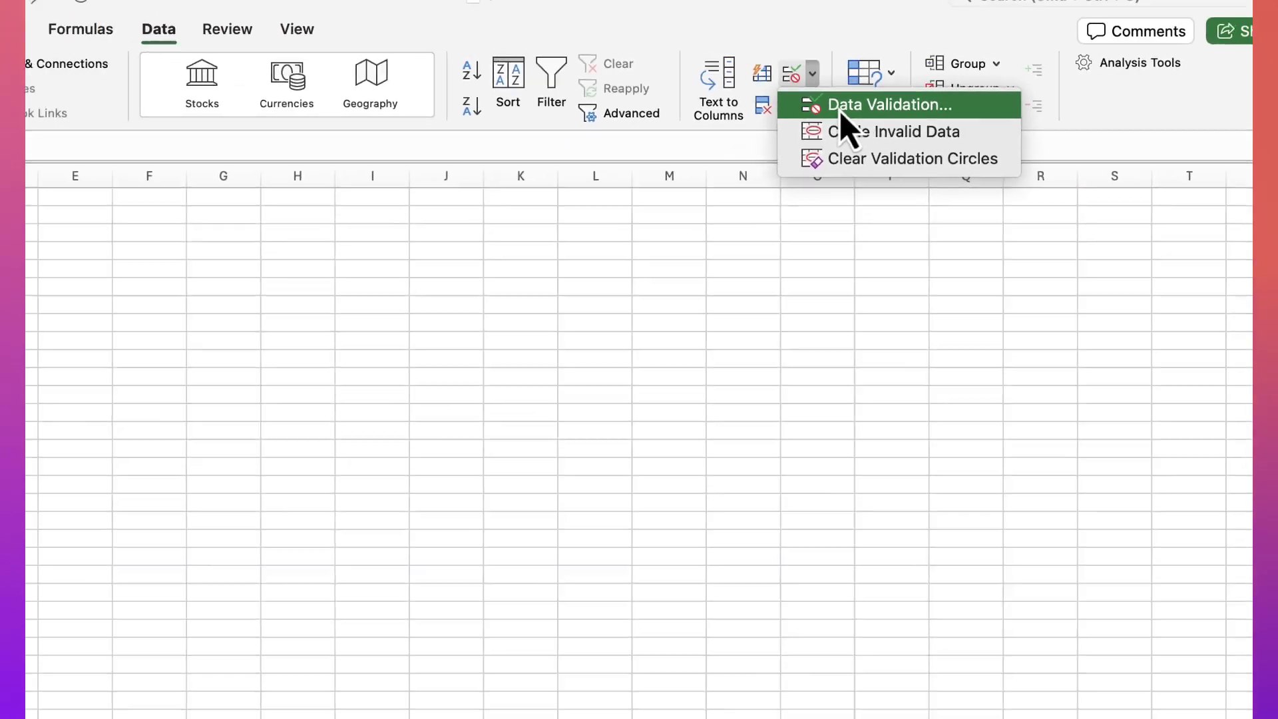
pyautogui.click(640, 139)
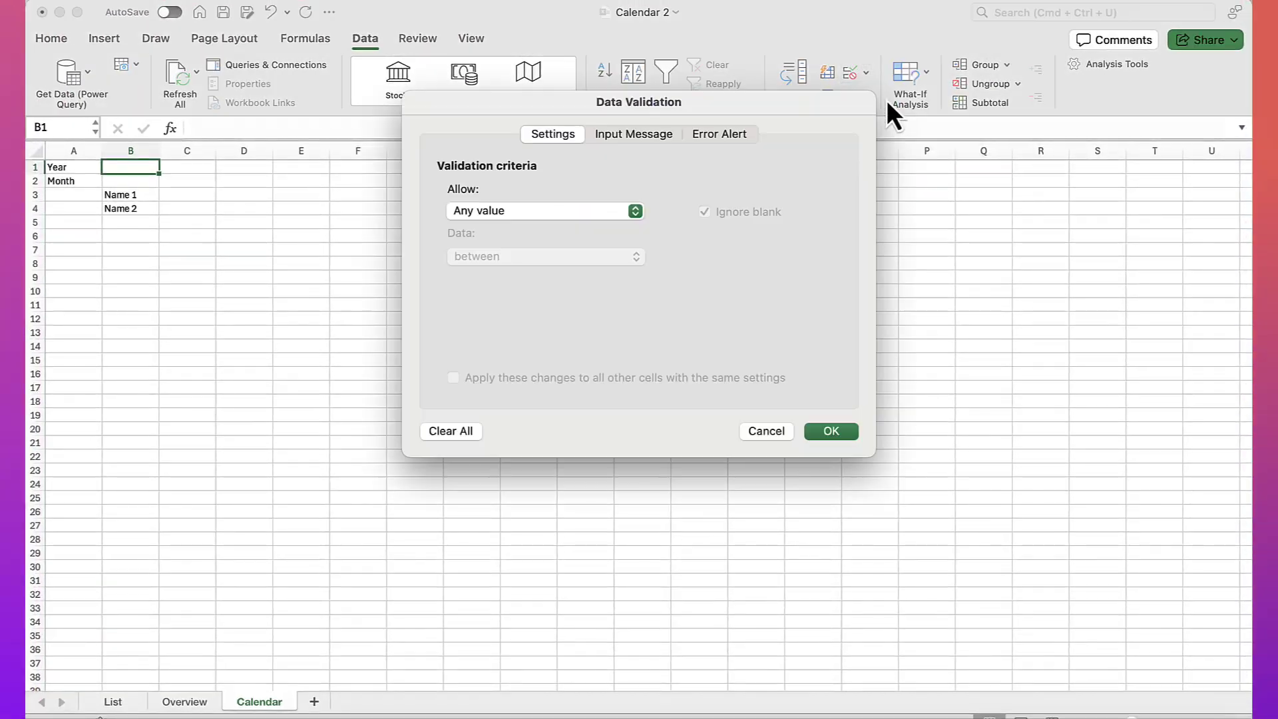
pyautogui.click(632, 213)
pyautogui.click(533, 269)
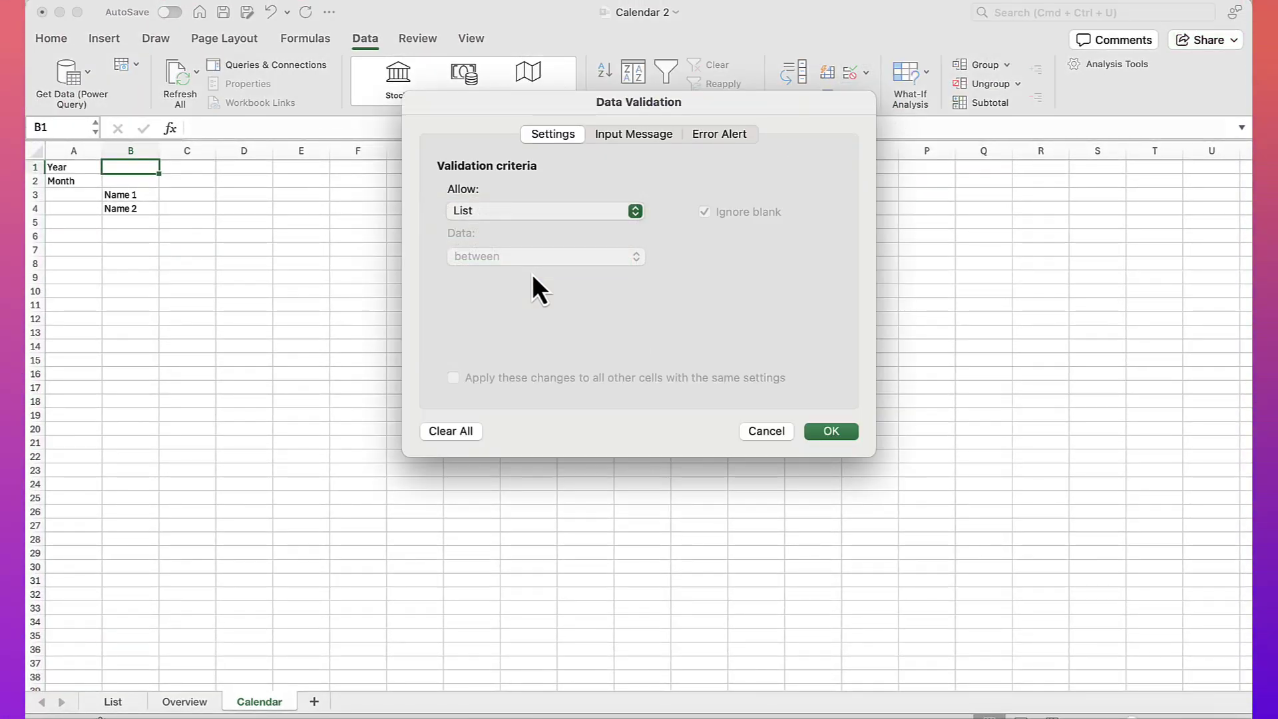
pyautogui.click(500, 303)
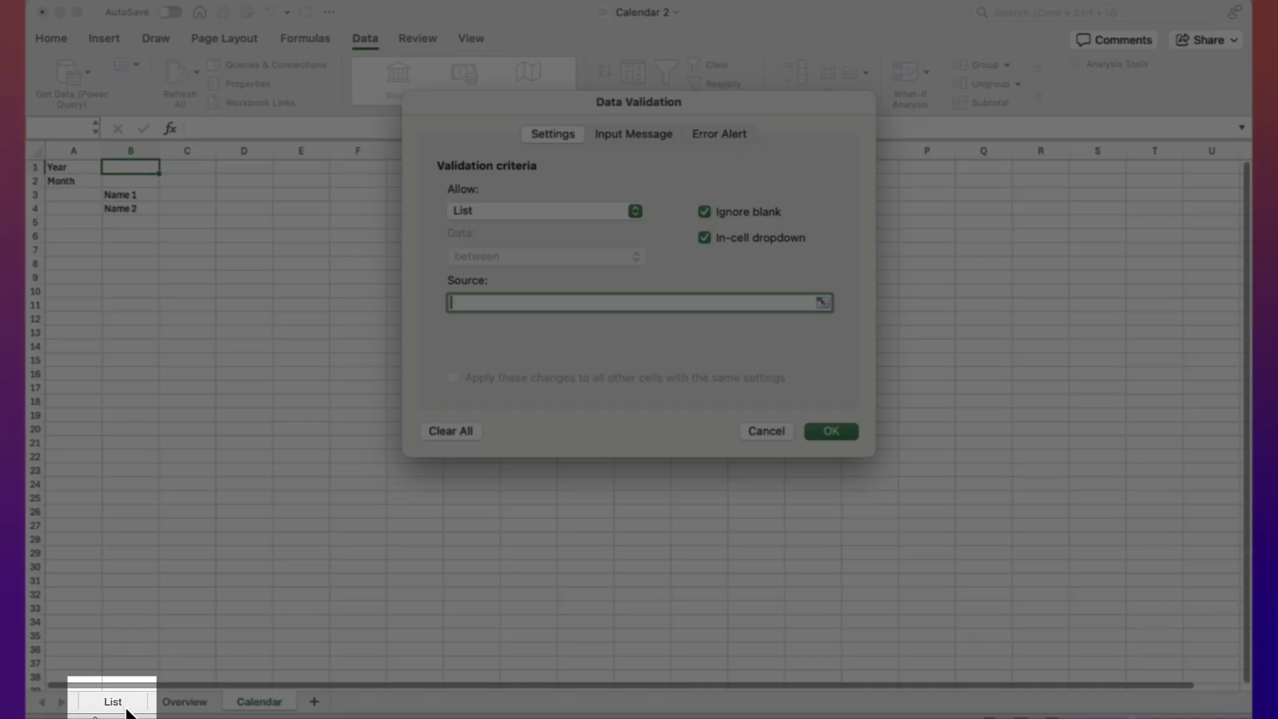
pyautogui.click(123, 705)
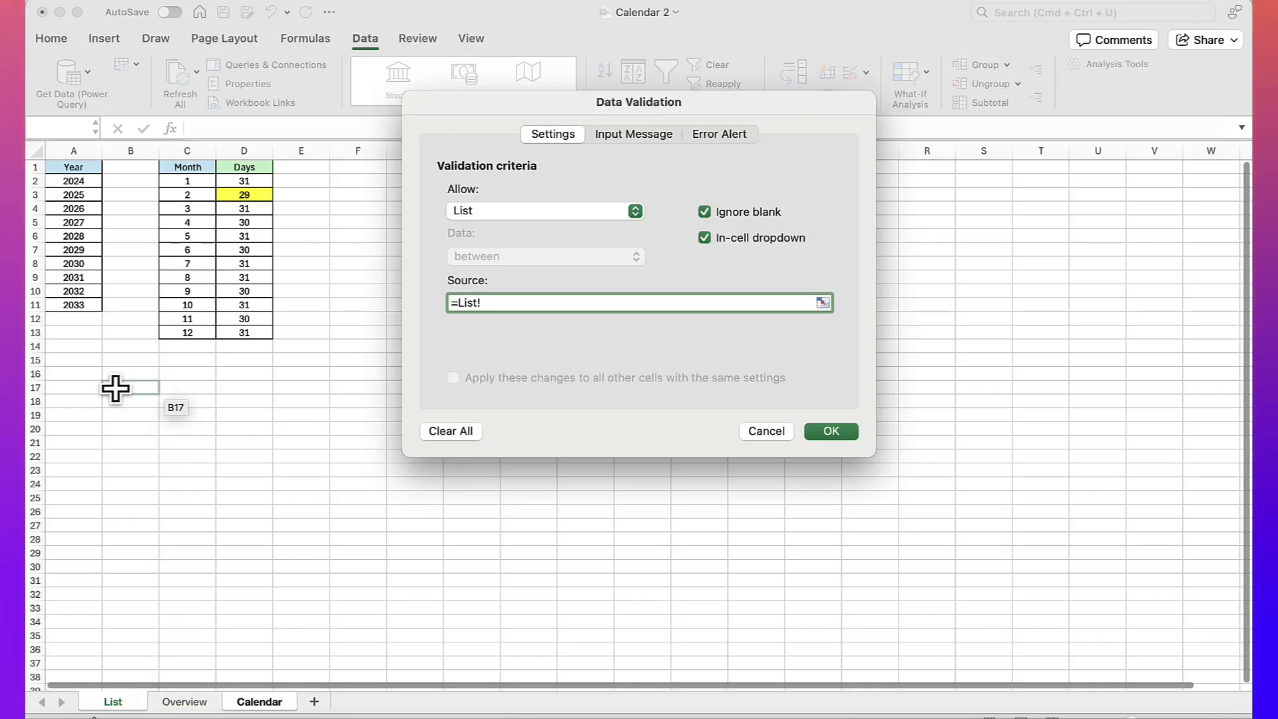
pyautogui.moveTo(72, 183); pyautogui.dragTo(75, 305)
pyautogui.press('Return')
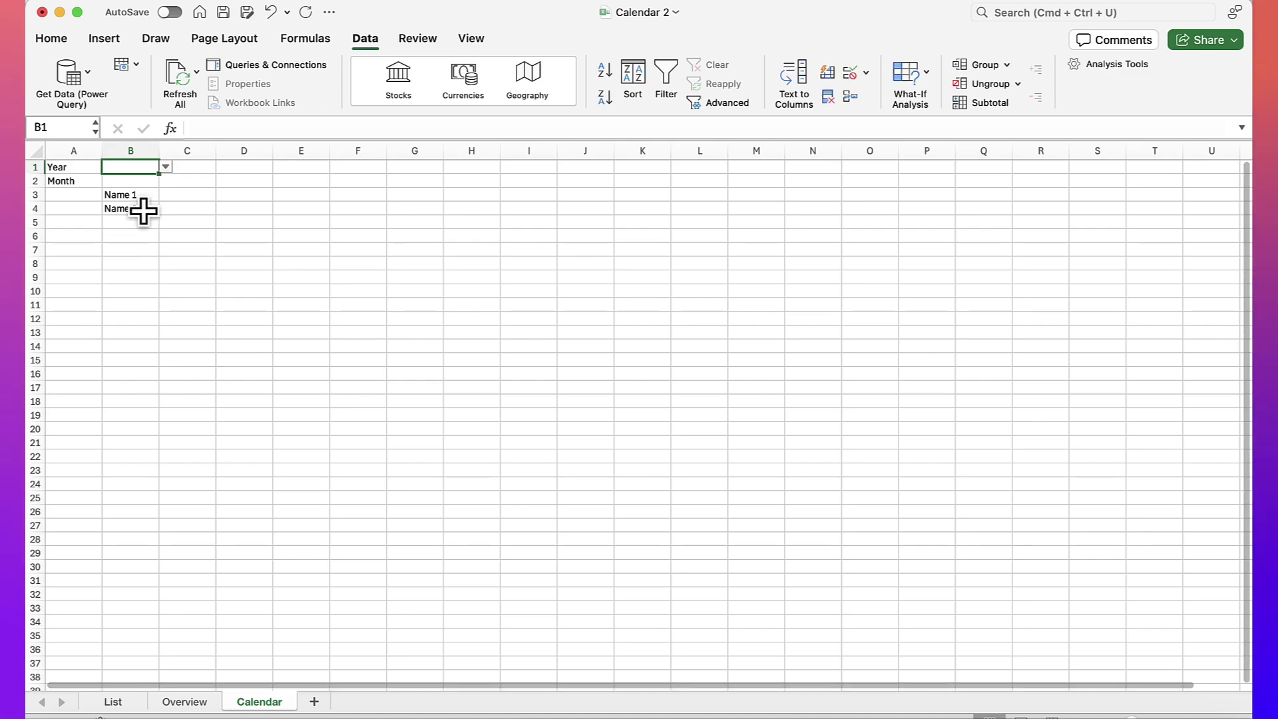
pyautogui.click(166, 166)
pyautogui.click(128, 189)
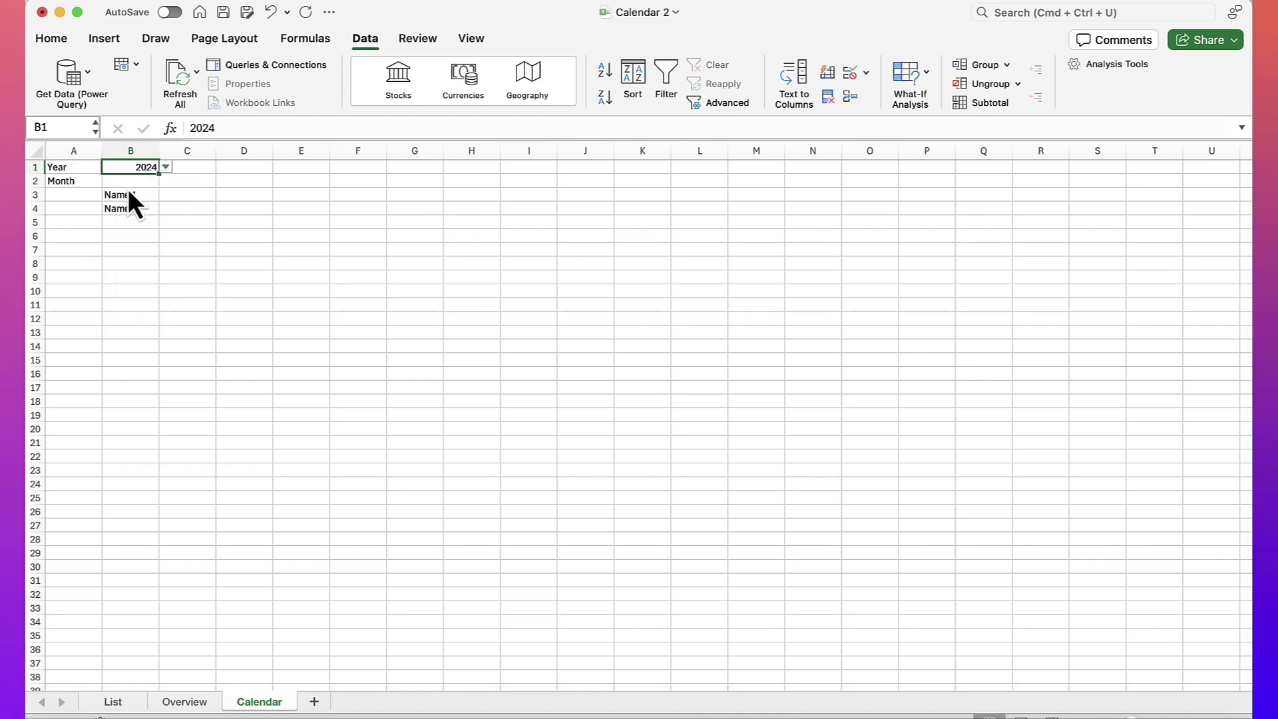
# - Add a list validation dropdown to Month cell B2, sourced from C2:C13 of the List sheet, and choose 2
pyautogui.click(130, 182)
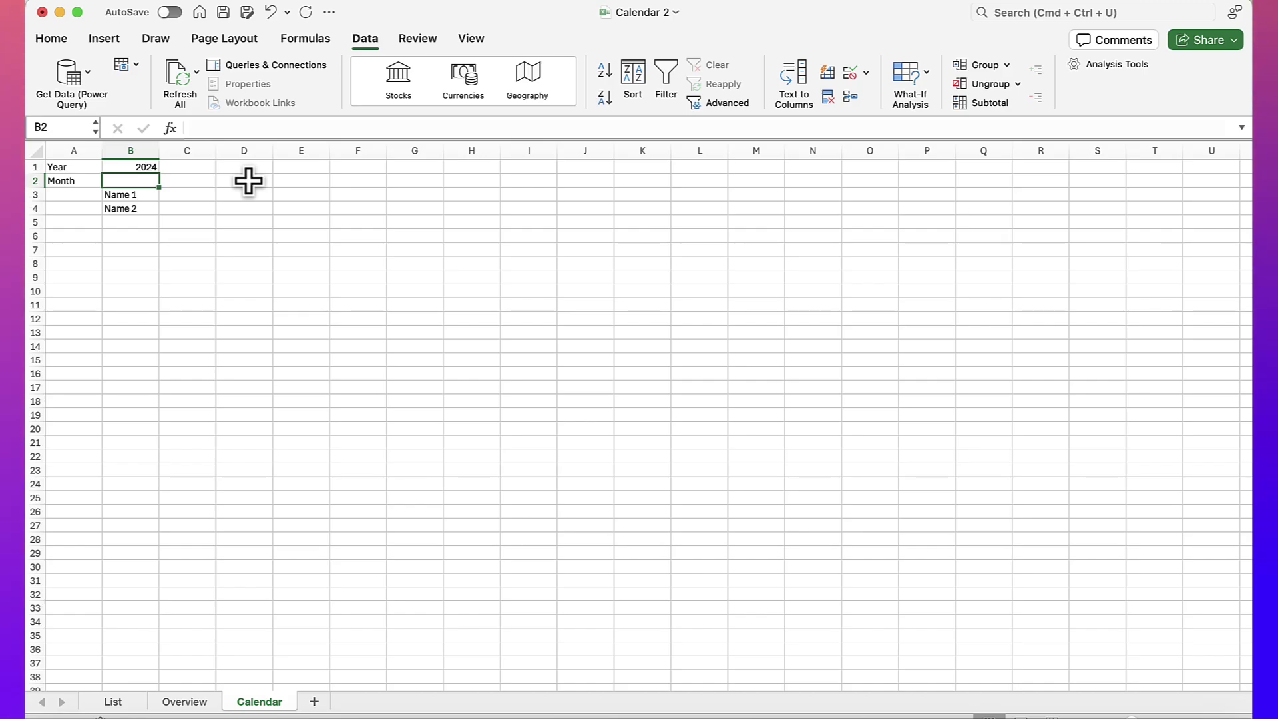
pyautogui.click(867, 74)
pyautogui.click(873, 96)
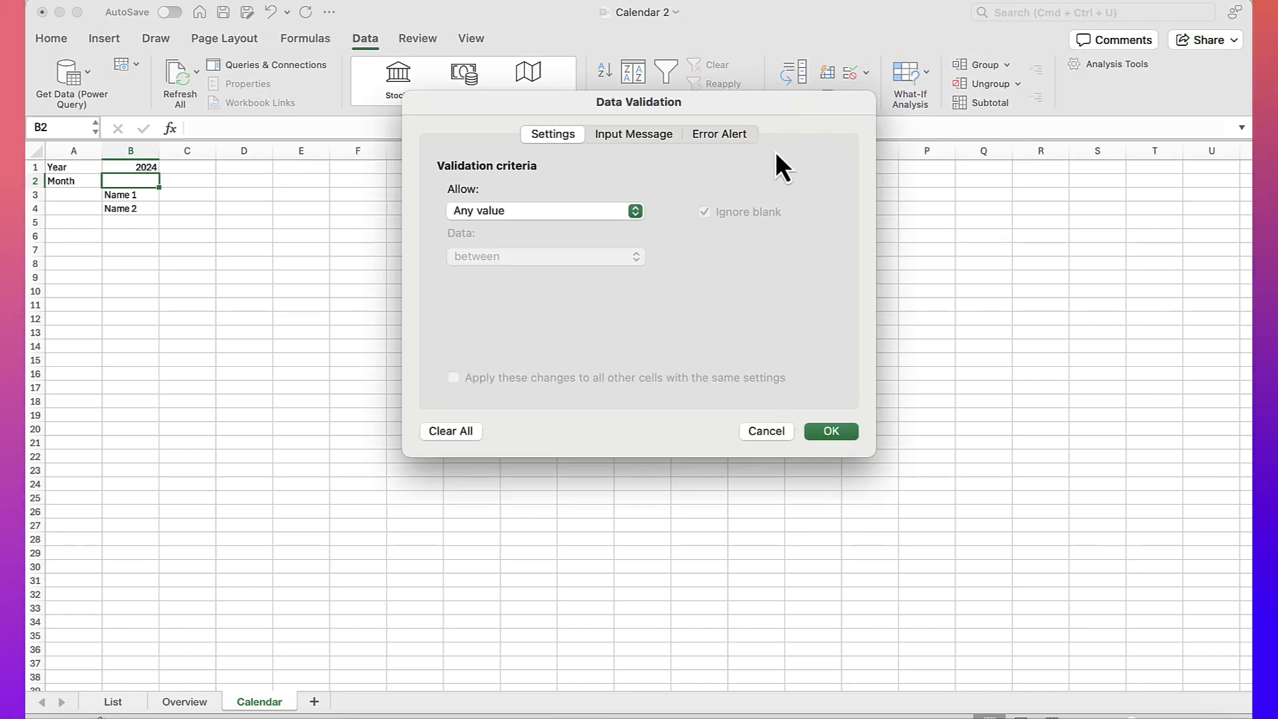
pyautogui.click(636, 212)
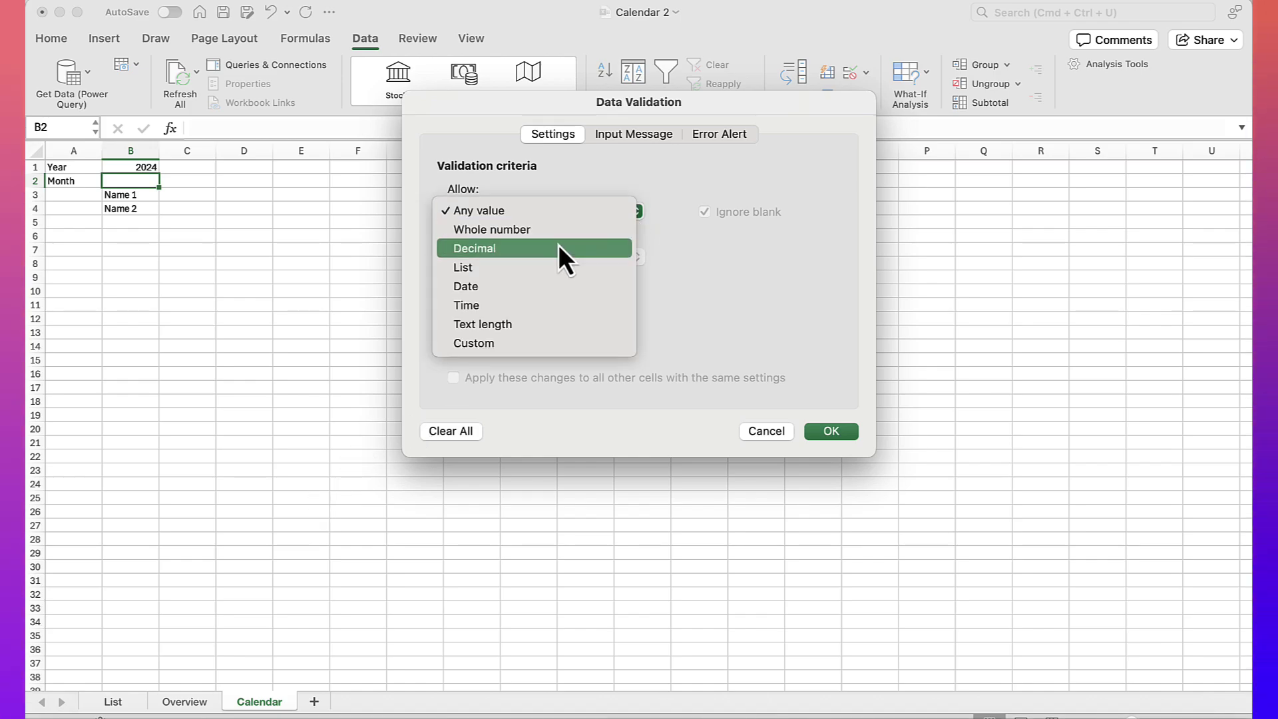
pyautogui.click(537, 265)
pyautogui.click(498, 303)
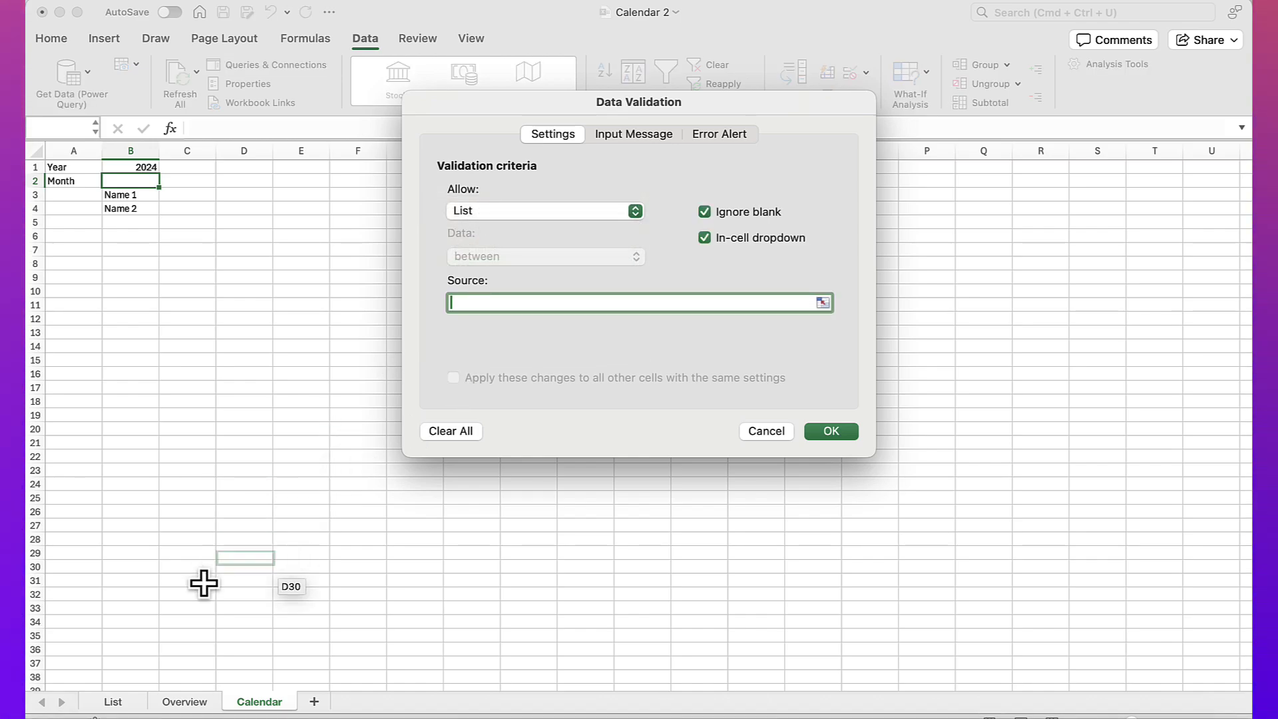
pyautogui.click(112, 701)
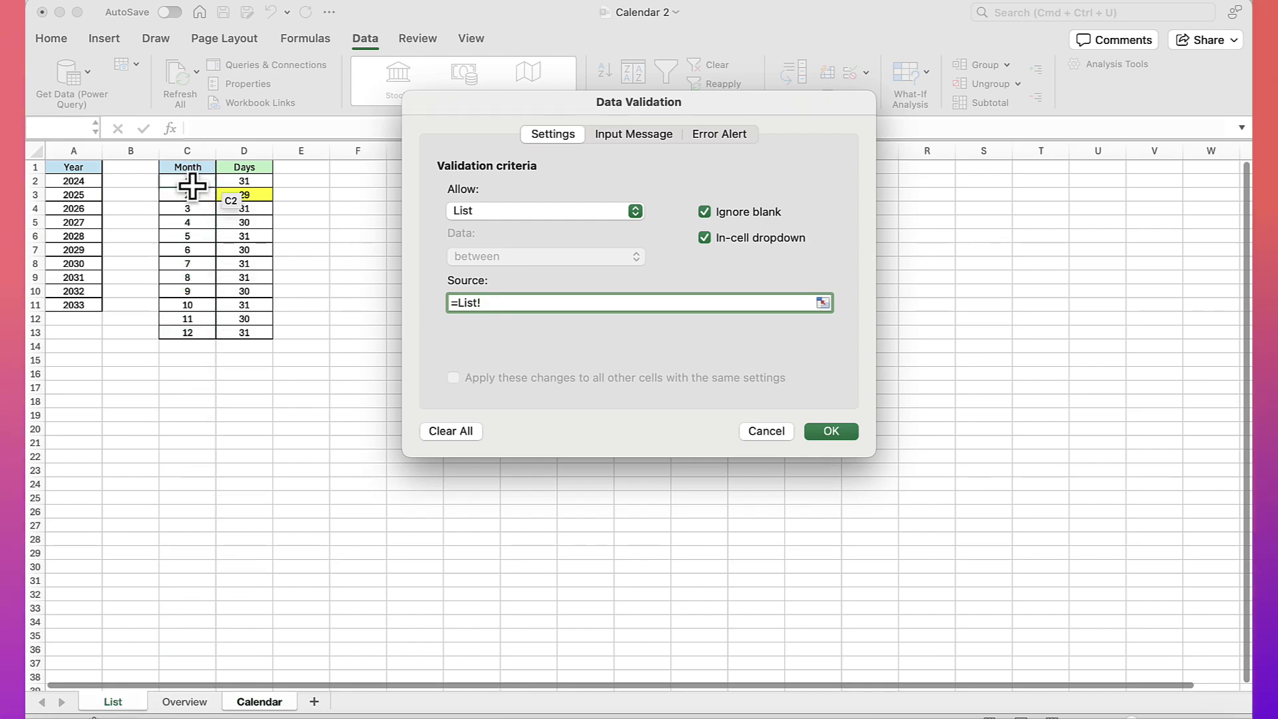
pyautogui.moveTo(192, 186); pyautogui.dragTo(206, 327)
pyautogui.press('Return')
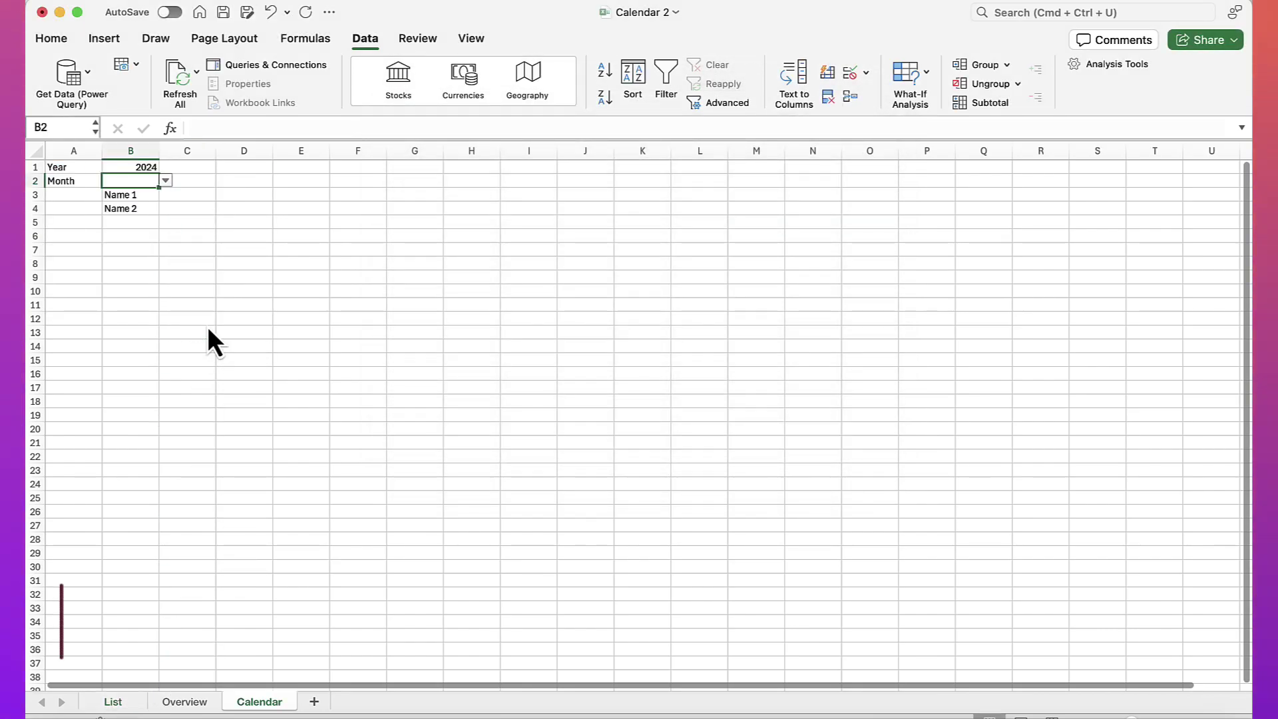
pyautogui.click(165, 181)
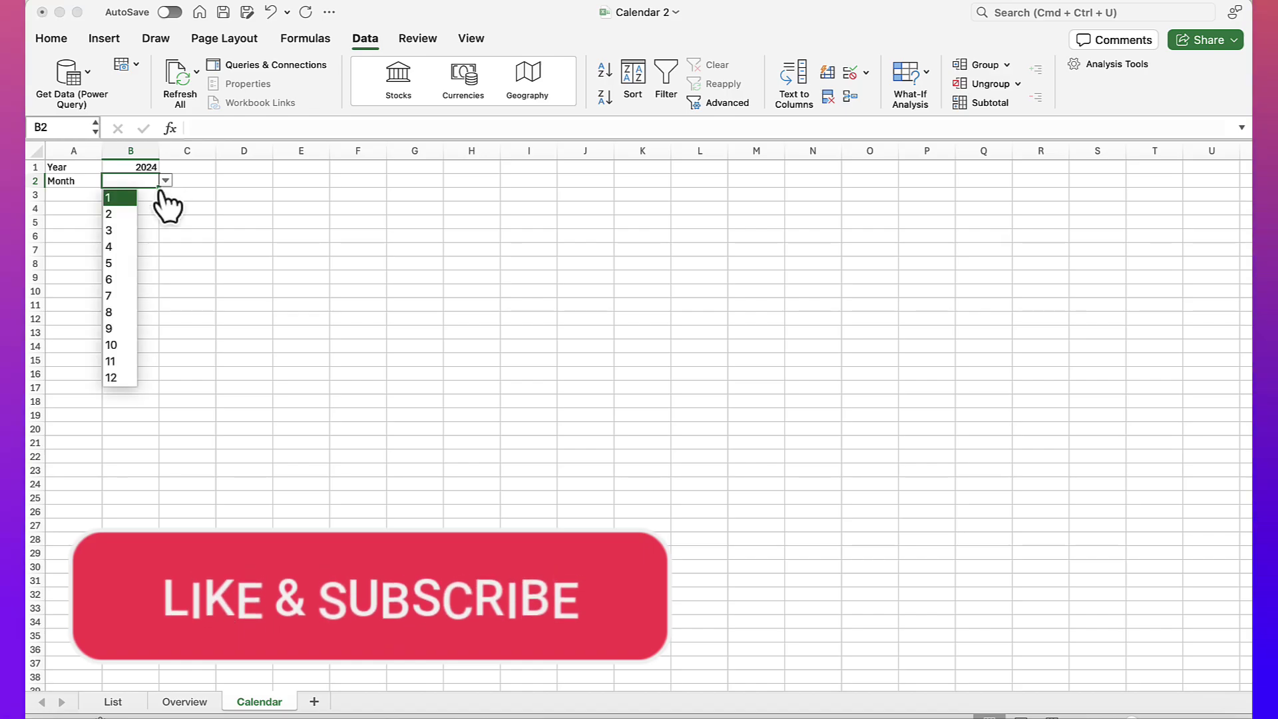
pyautogui.click(125, 218)
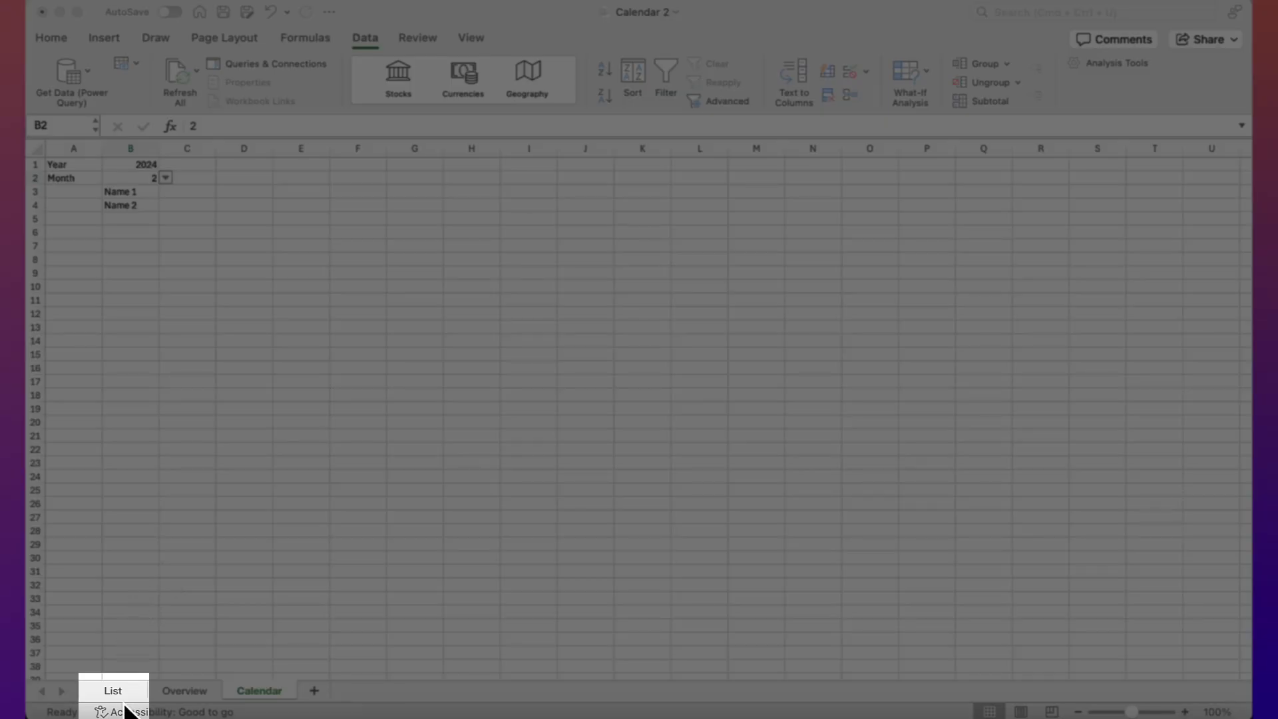
# - On the List sheet, enter =DATE(A2,C3,1) in cell G4 to build the first date of month 2 in 2024
pyautogui.click(136, 708)
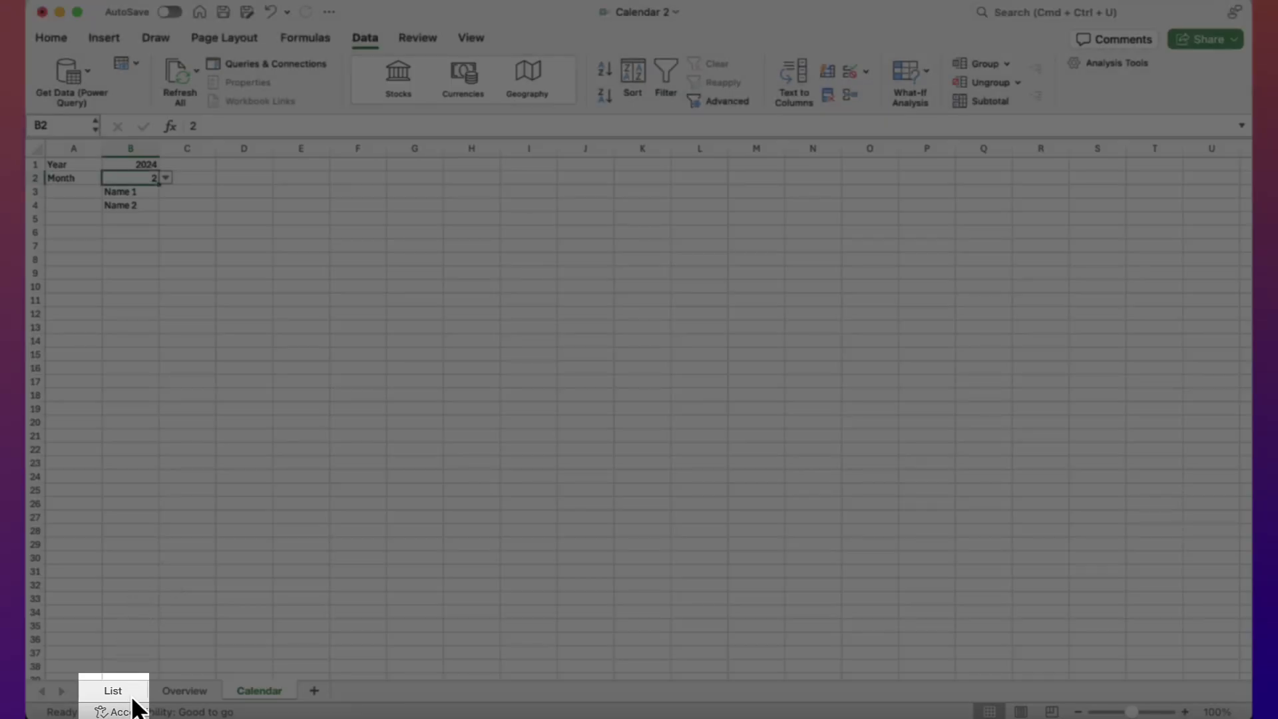
pyautogui.click(133, 699)
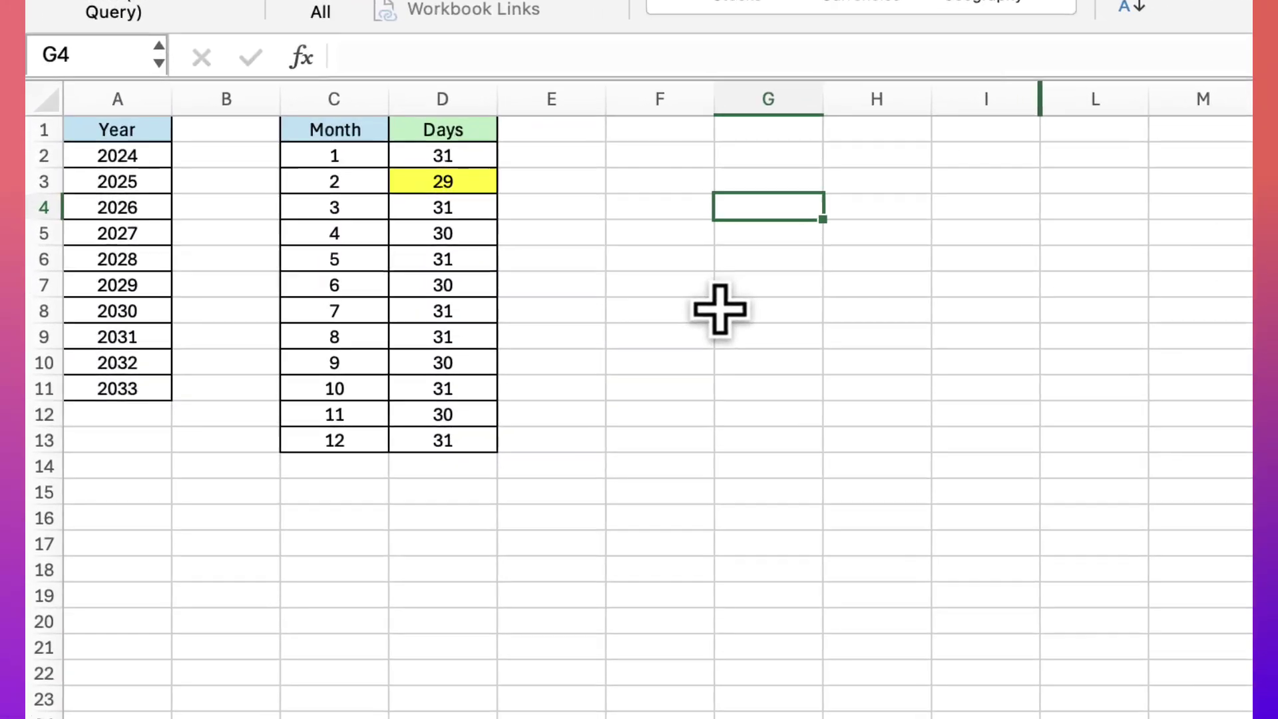
pyautogui.write('=date')
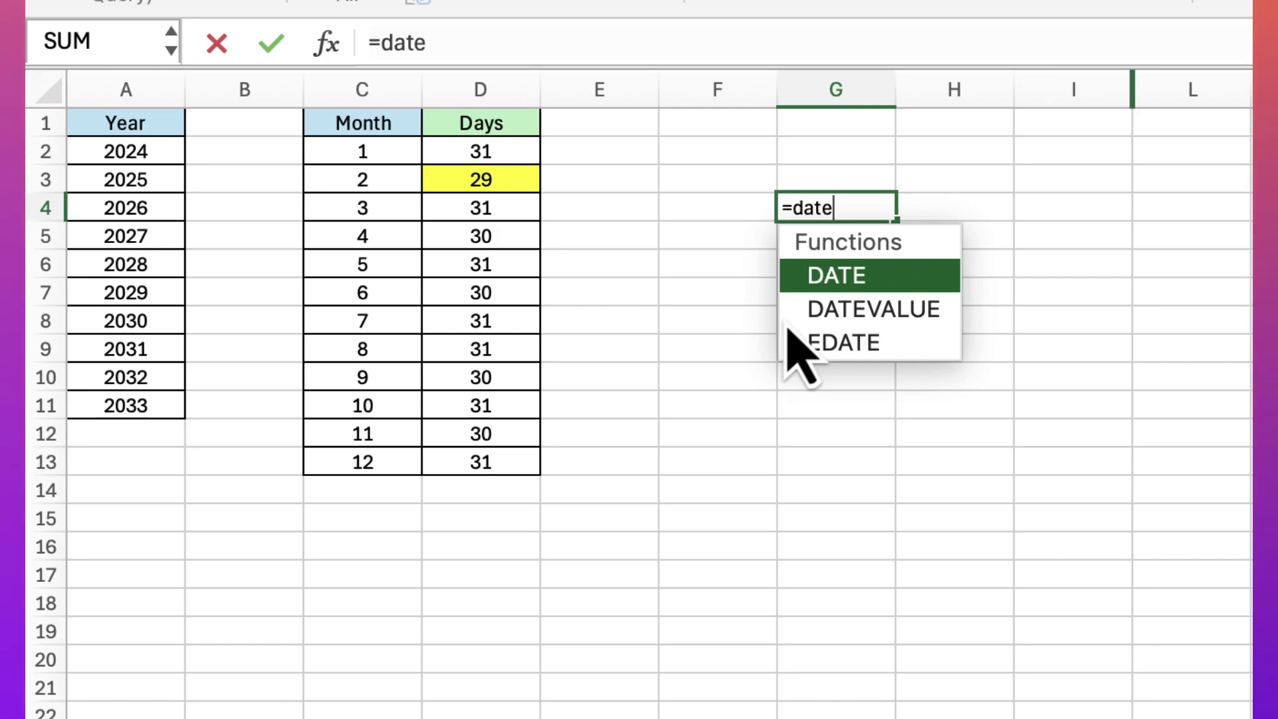
pyautogui.write('(')
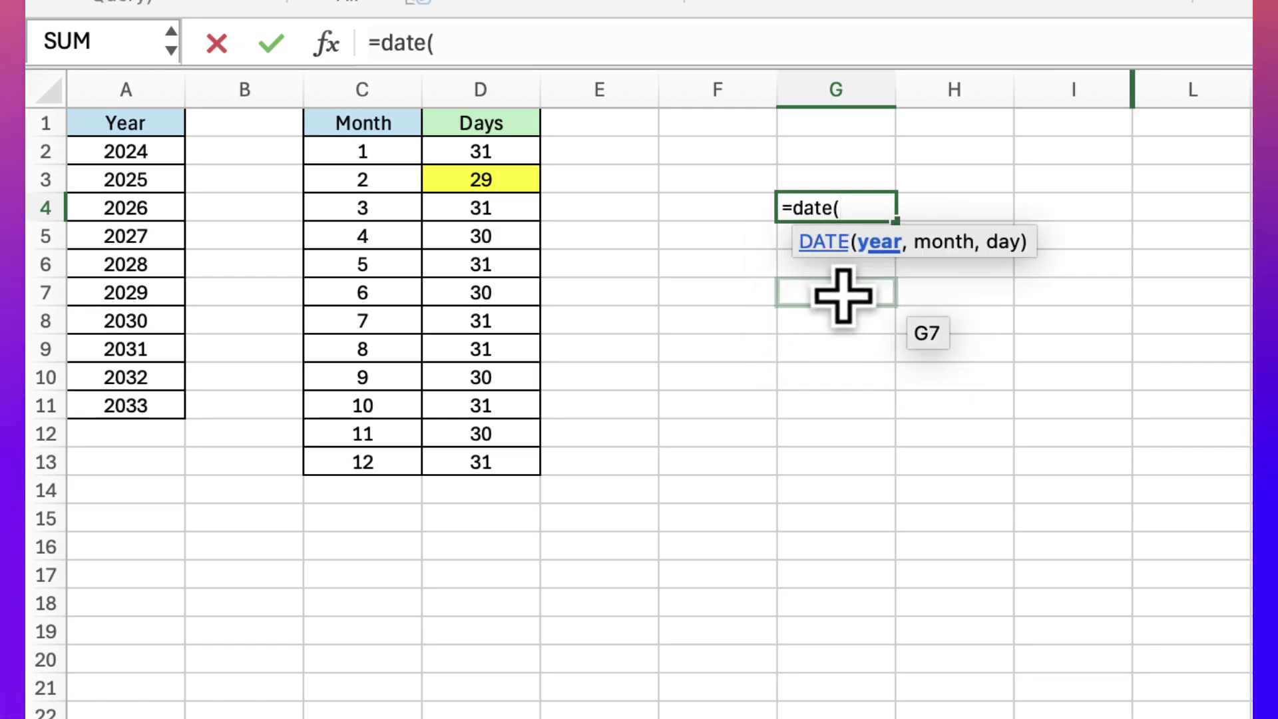
pyautogui.click(157, 155)
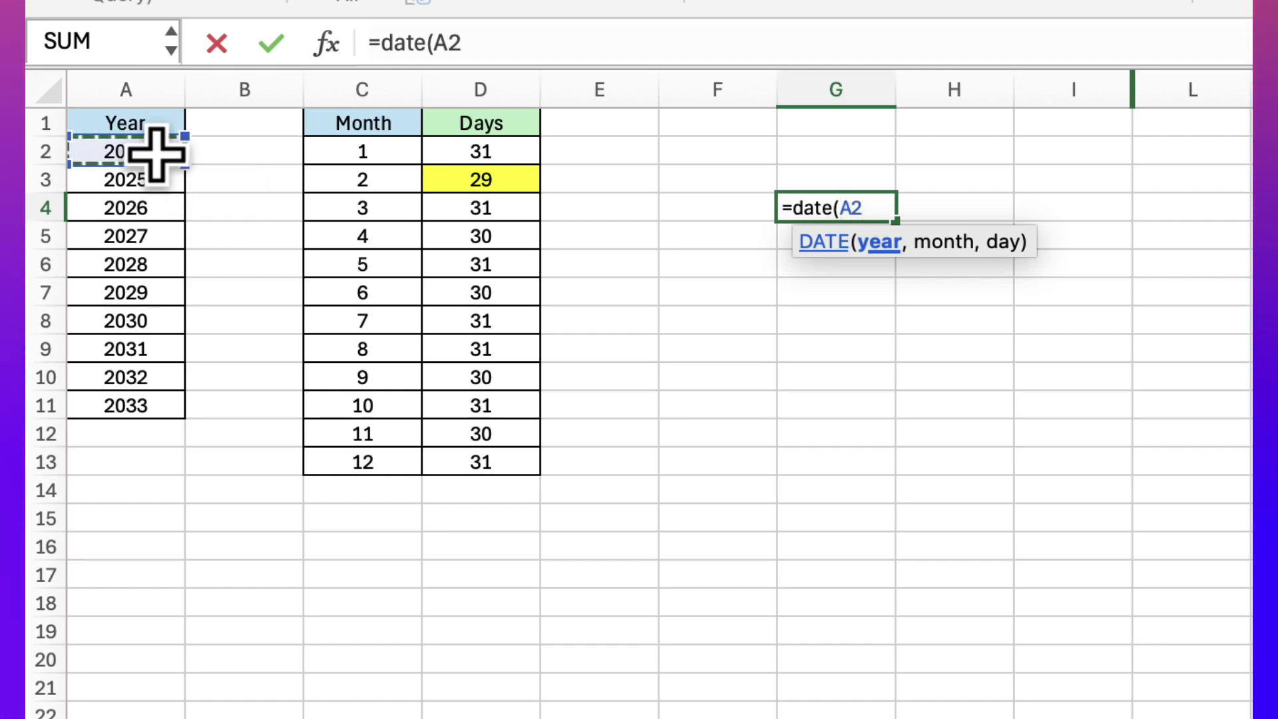
pyautogui.write(',')
pyautogui.click(348, 187)
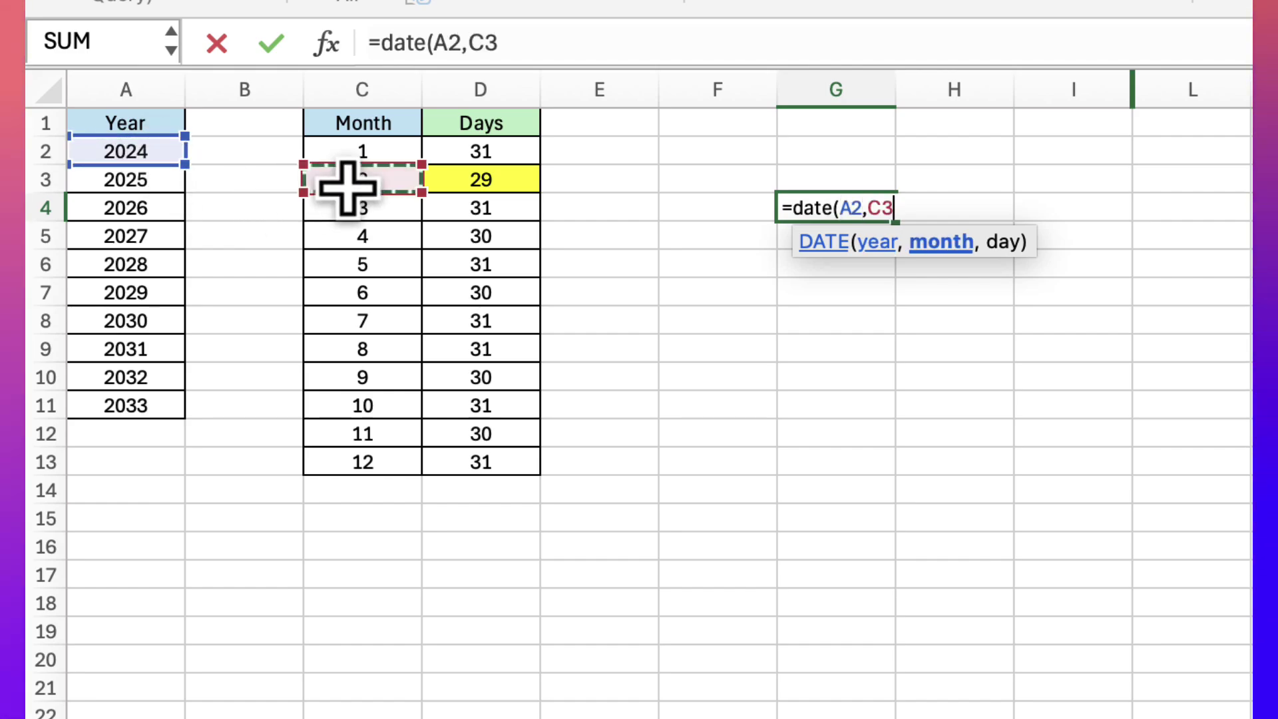
pyautogui.write(',')
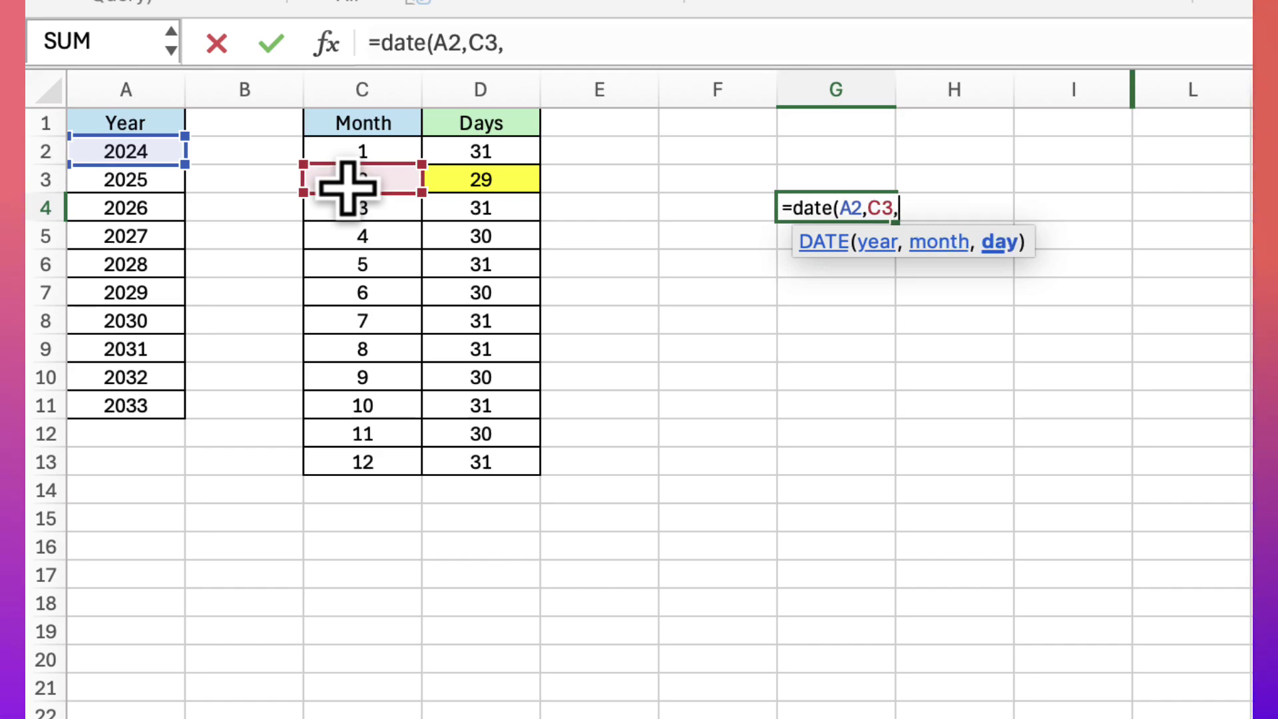
pyautogui.write('1)')
pyautogui.press('Return')
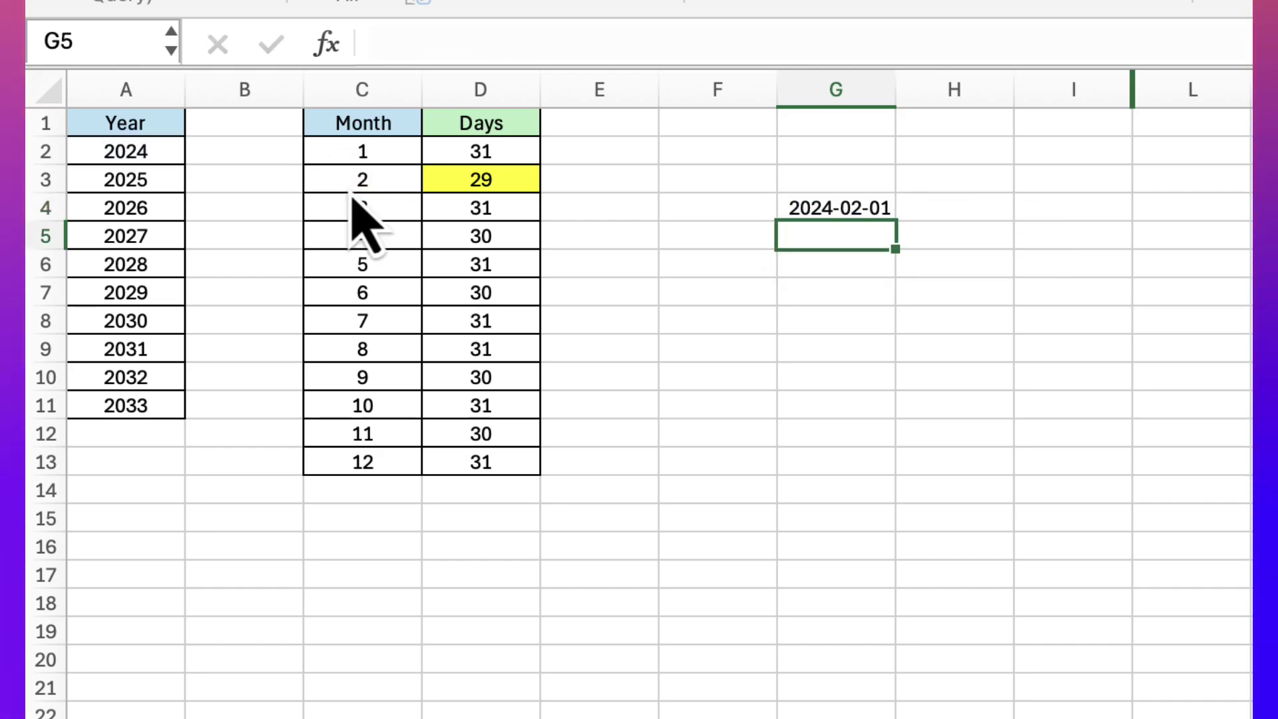
# - Clear the test date from cell G4 and the days formula for month 2 from cell D3
pyautogui.click(828, 208)
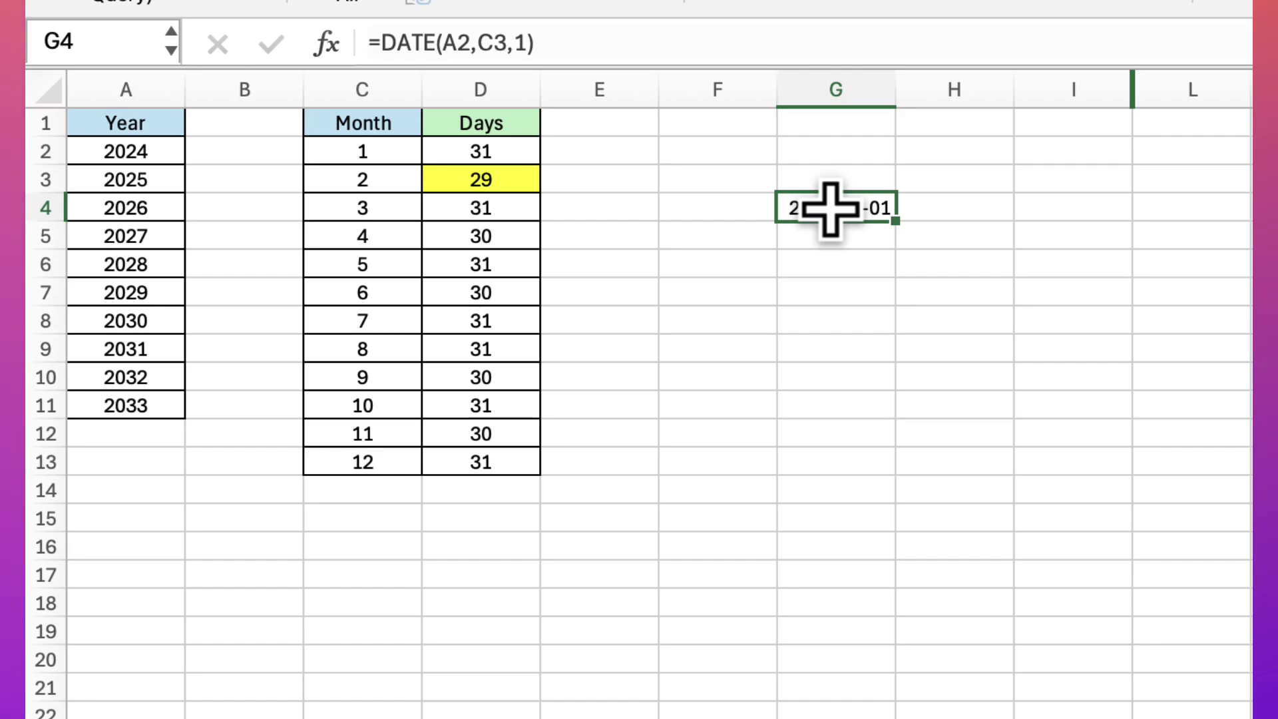
pyautogui.press('Delete')
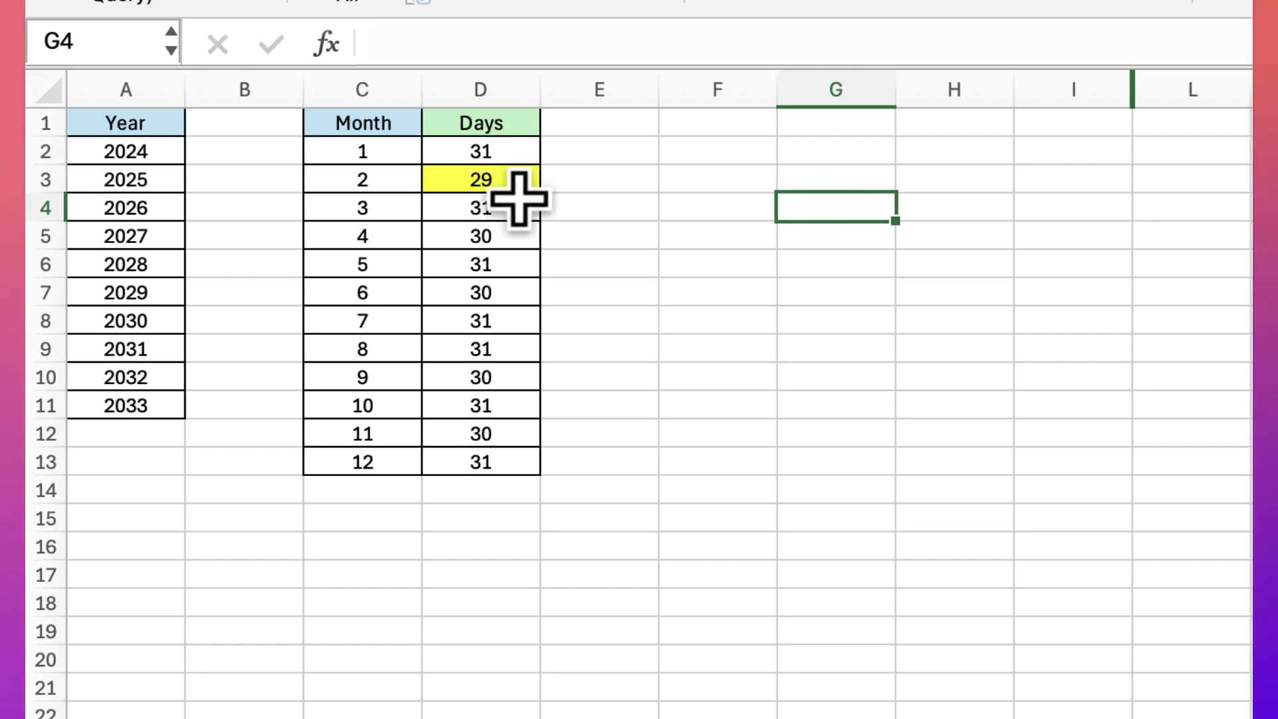
pyautogui.click(498, 179)
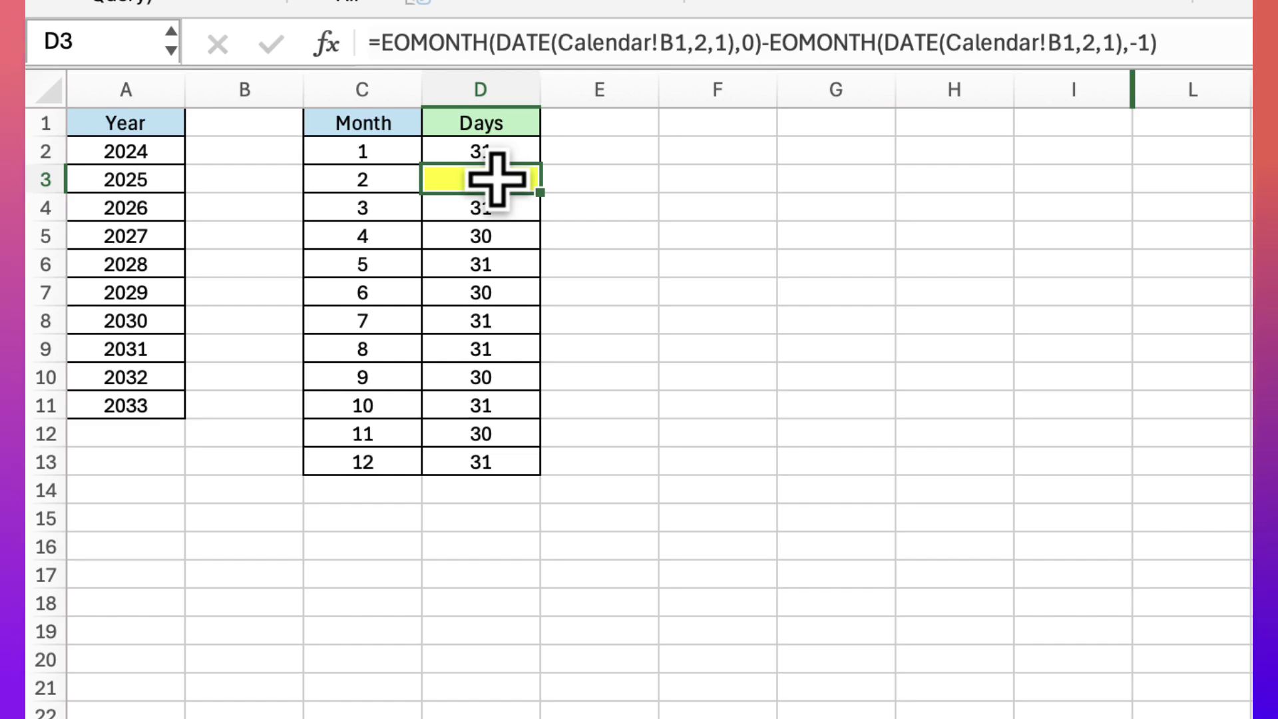
pyautogui.press('Delete')
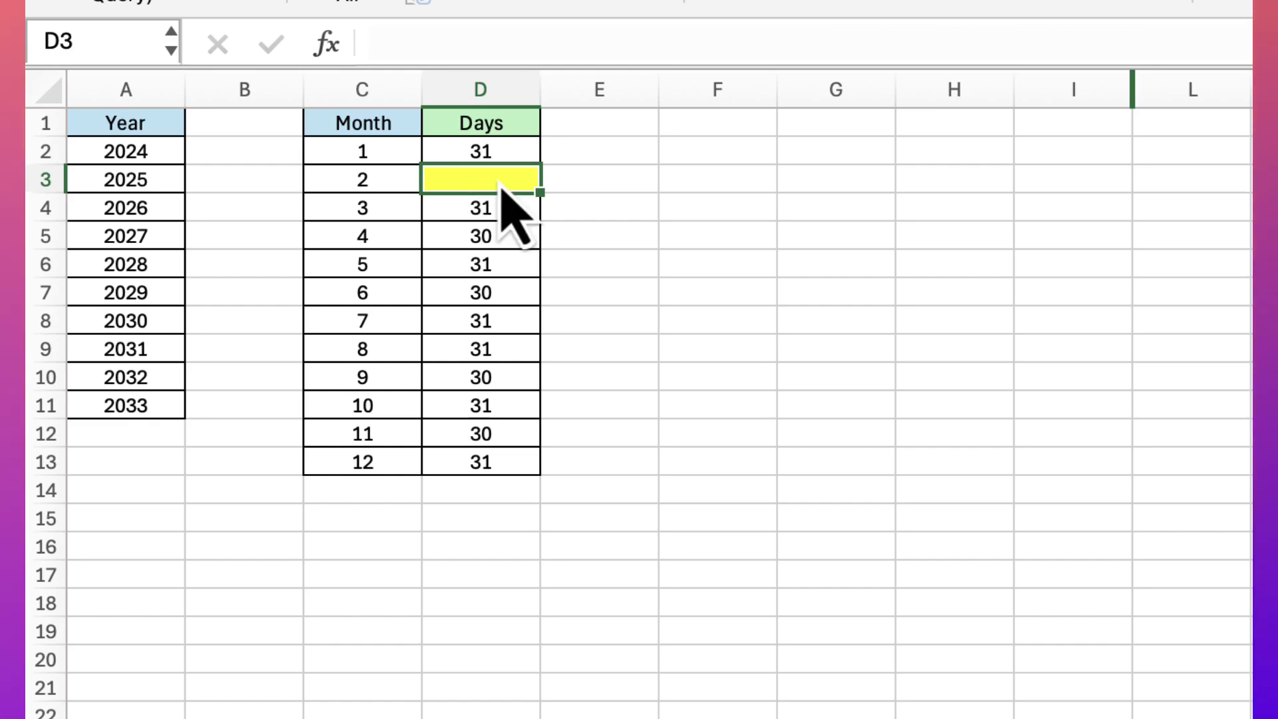
# - Enter =EOMONTH(DATE(Calendar!B1,2,1),0) in cell D3 to get the last date of month 2 for the selected year
pyautogui.click(505, 213)
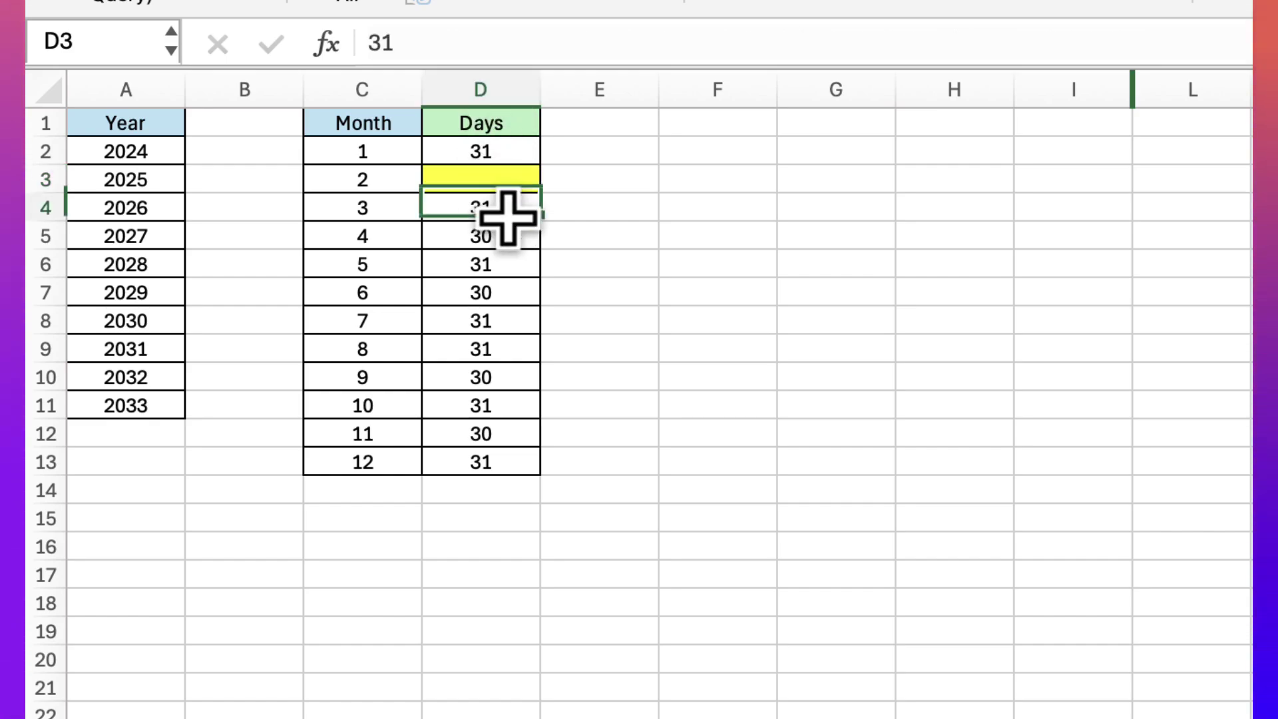
pyautogui.click(489, 185)
pyautogui.click(430, 41)
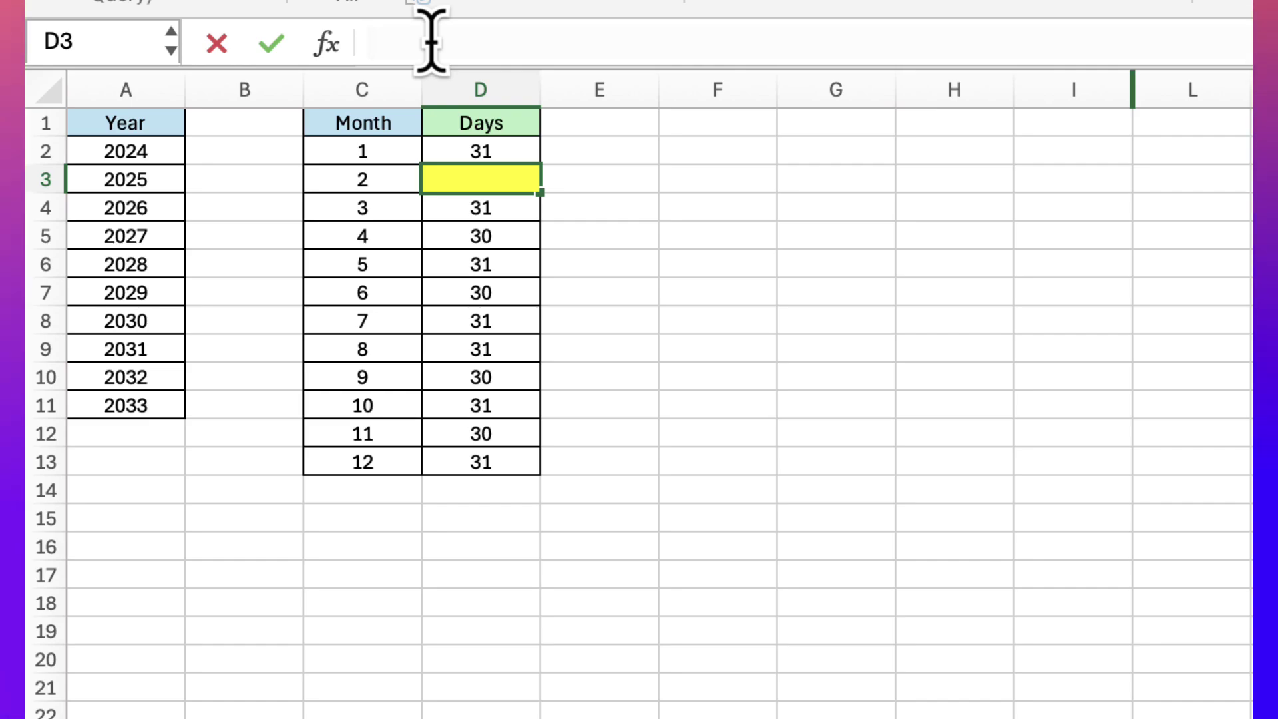
pyautogui.write('=eo')
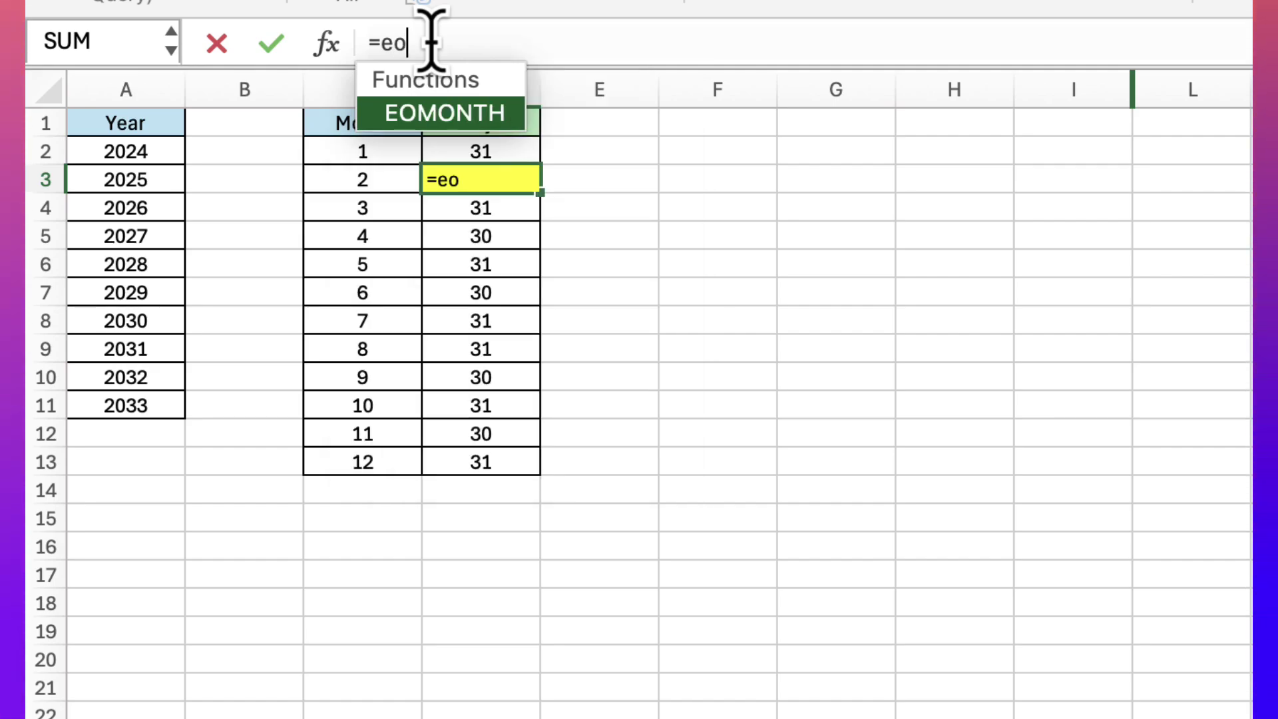
pyautogui.press('Tab')
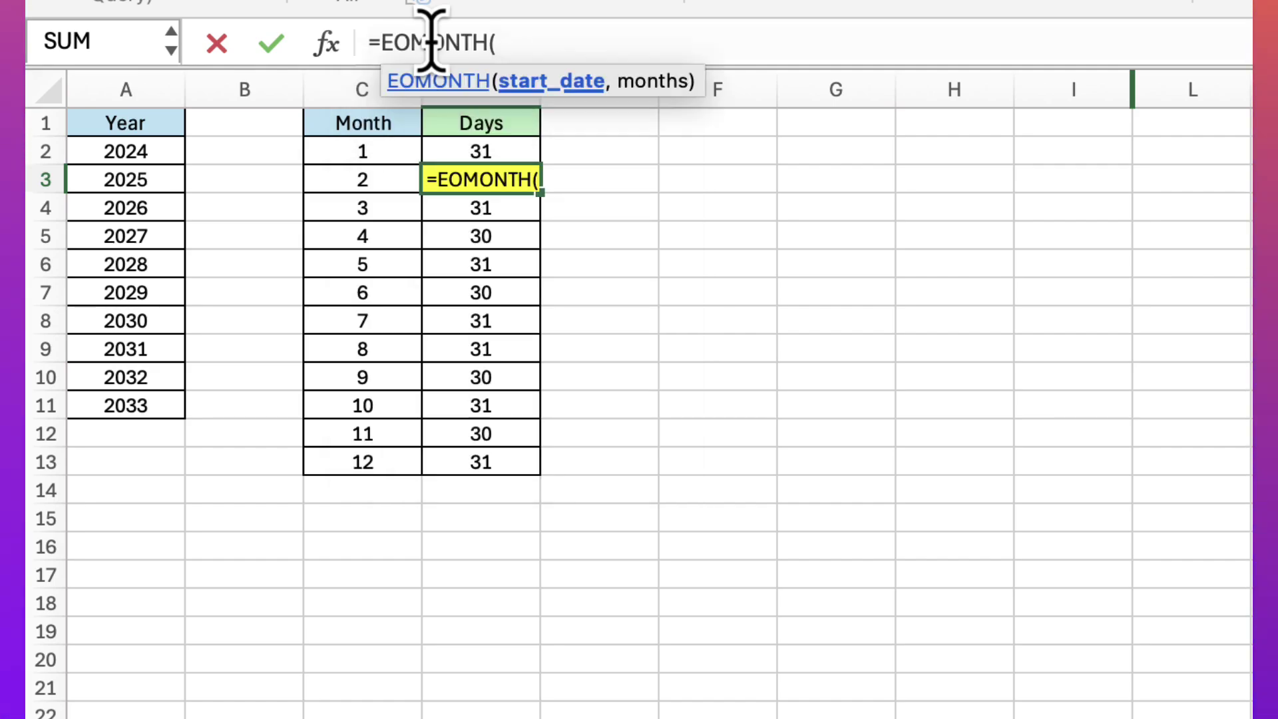
pyautogui.write('(')
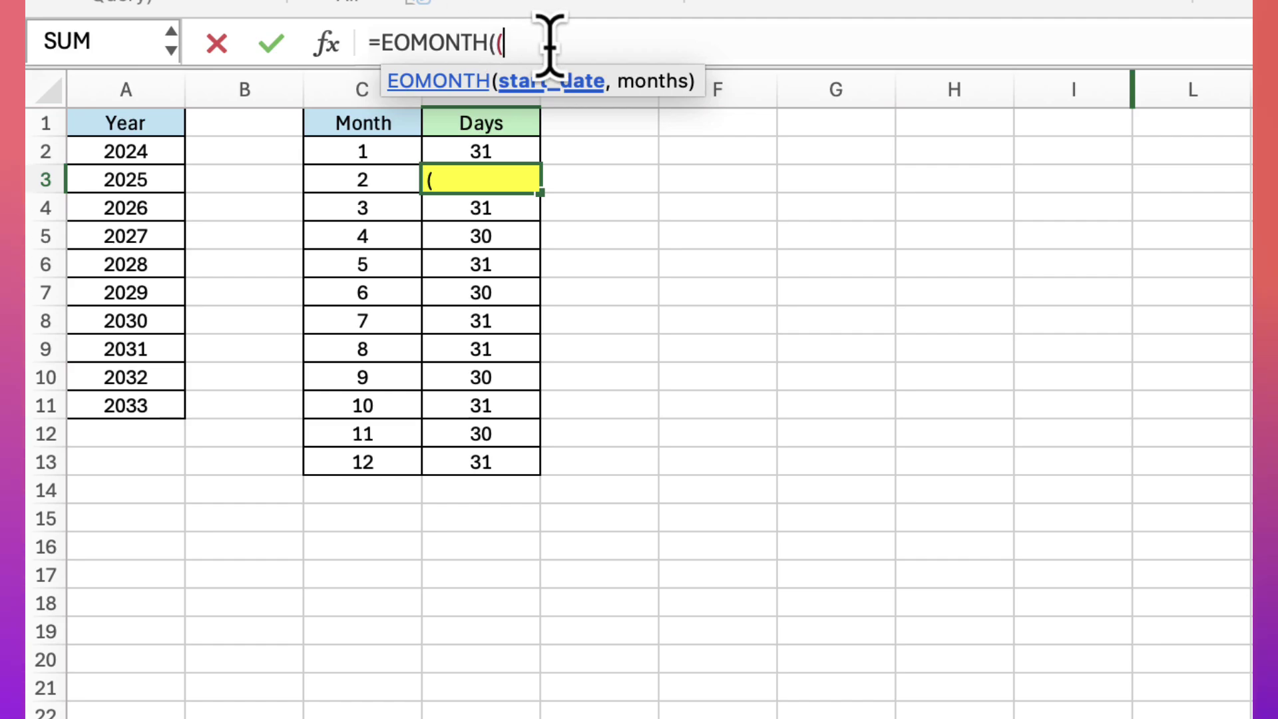
pyautogui.press('BackSpace')
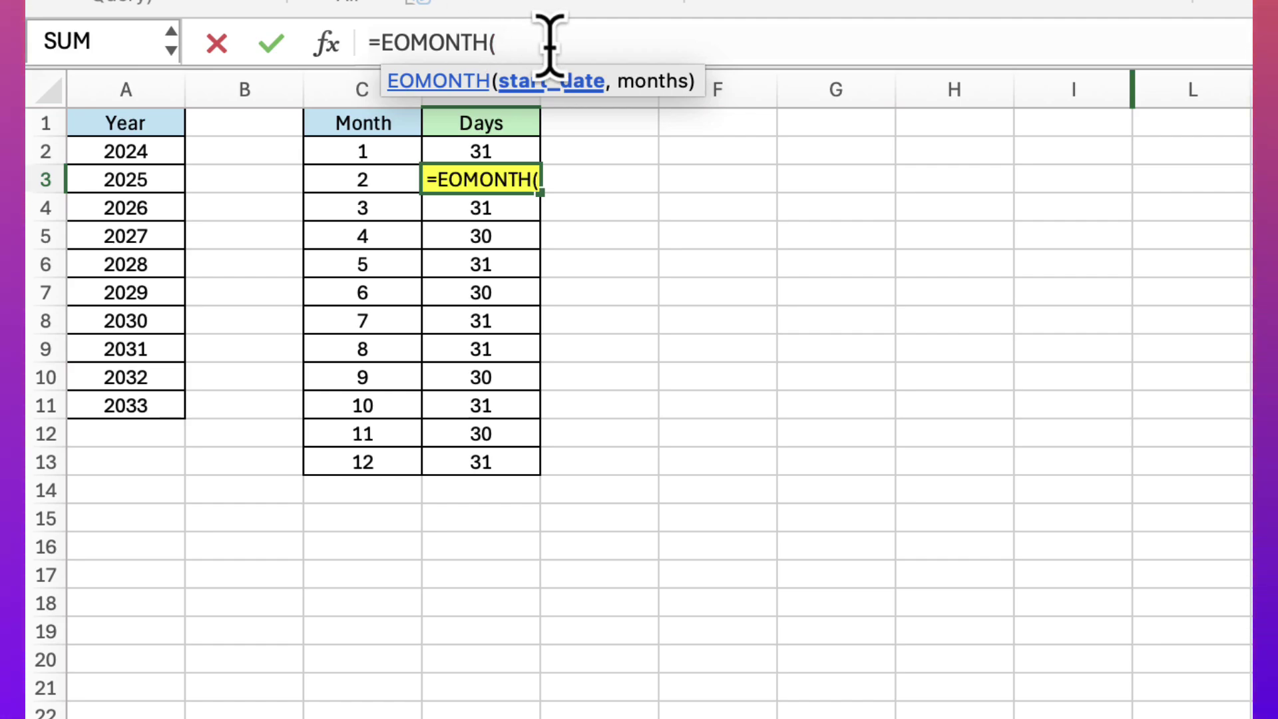
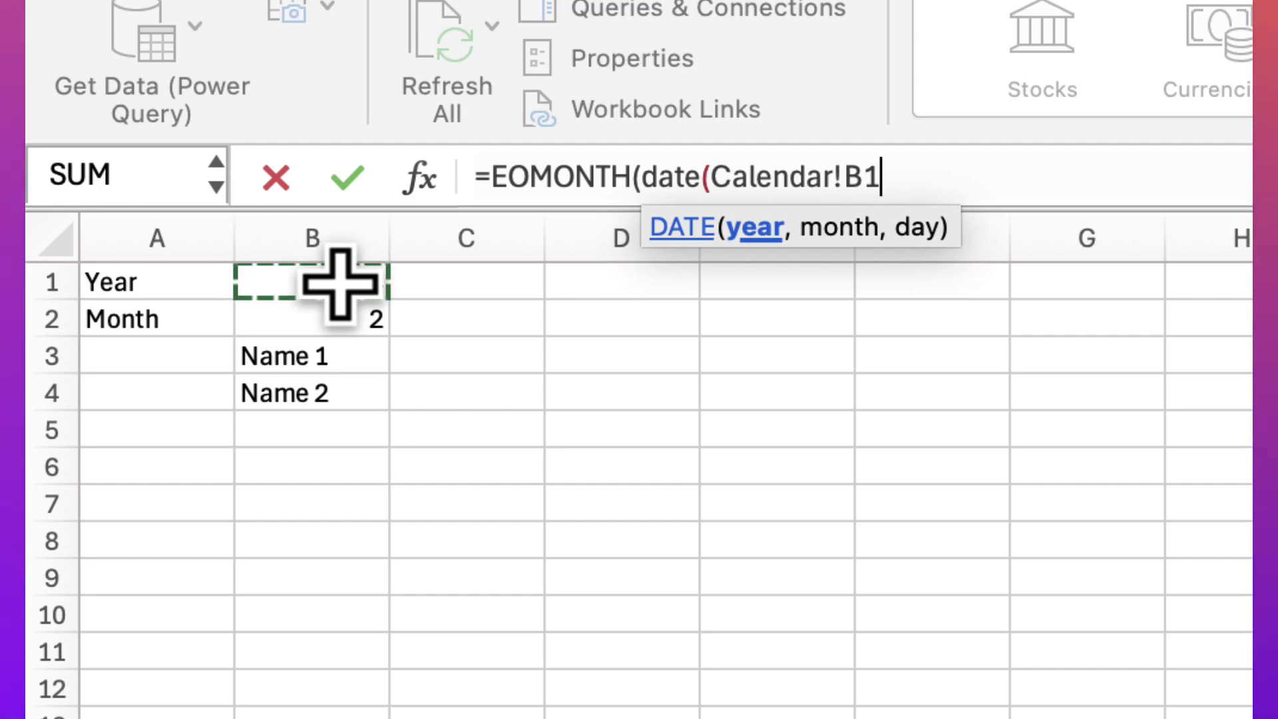
pyautogui.write(',')
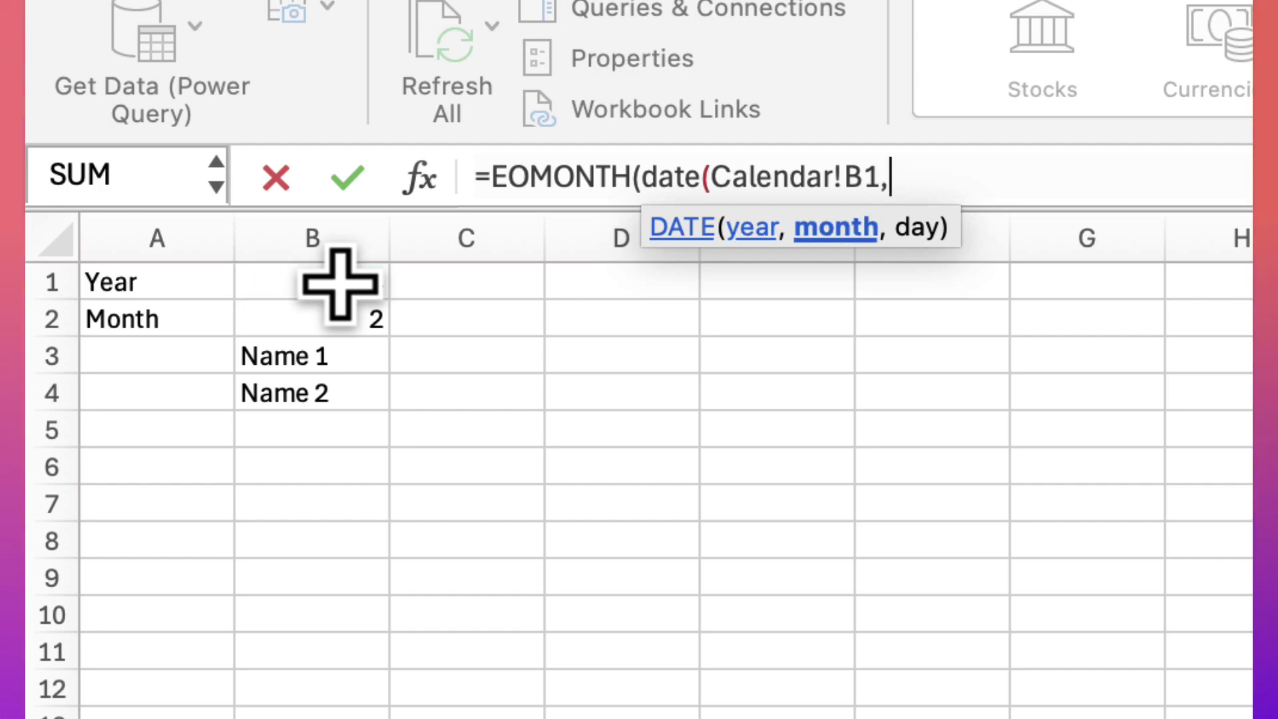
pyautogui.write('2,1')
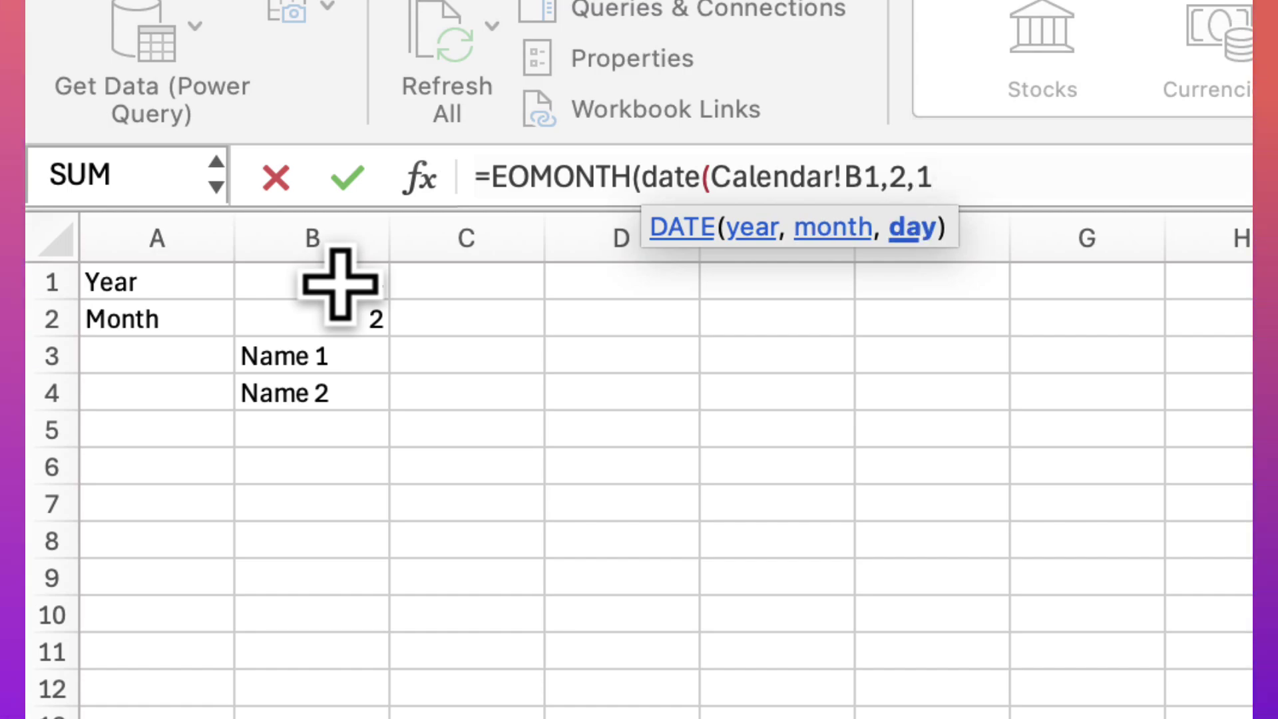
pyautogui.write('),')
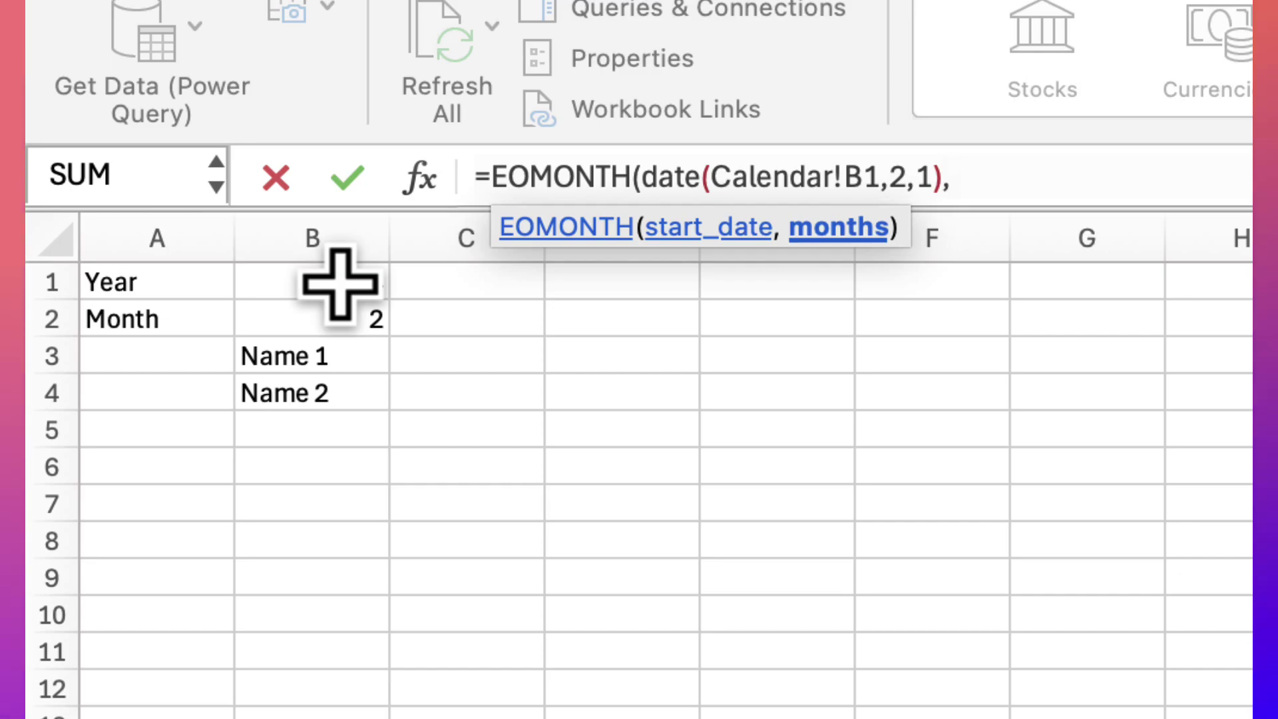
pyautogui.write('0)')
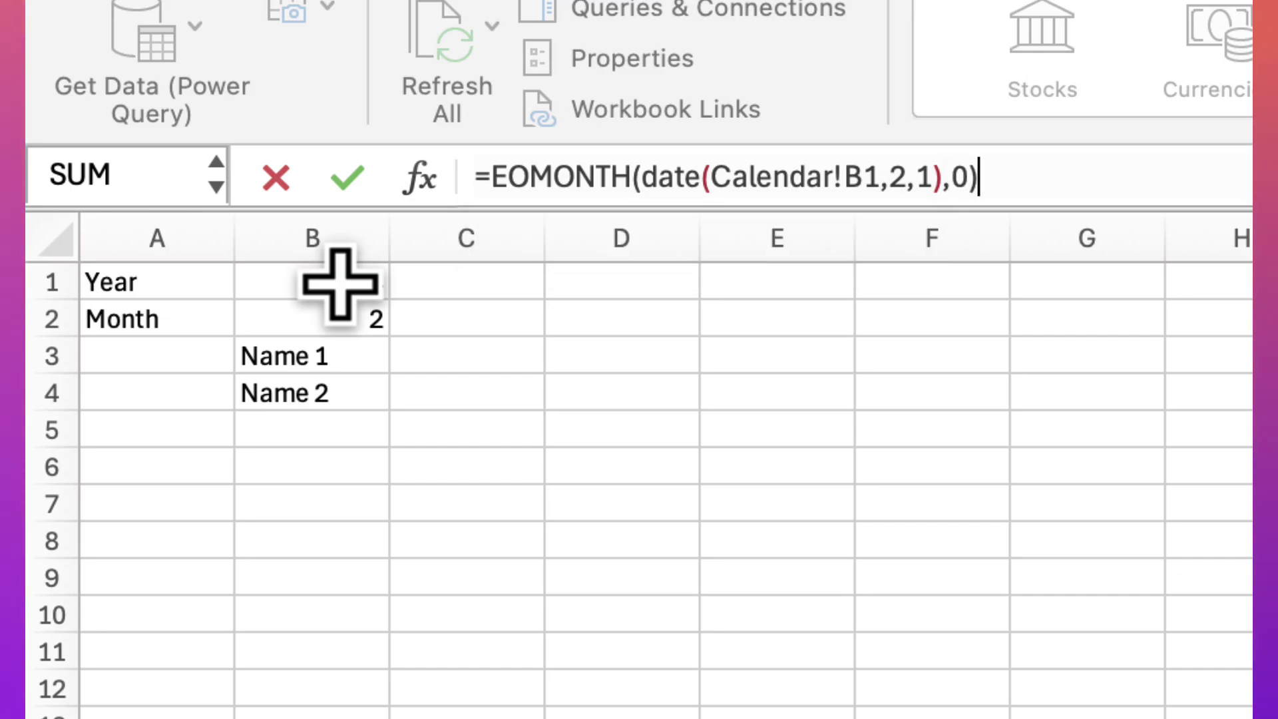
pyautogui.press('Return')
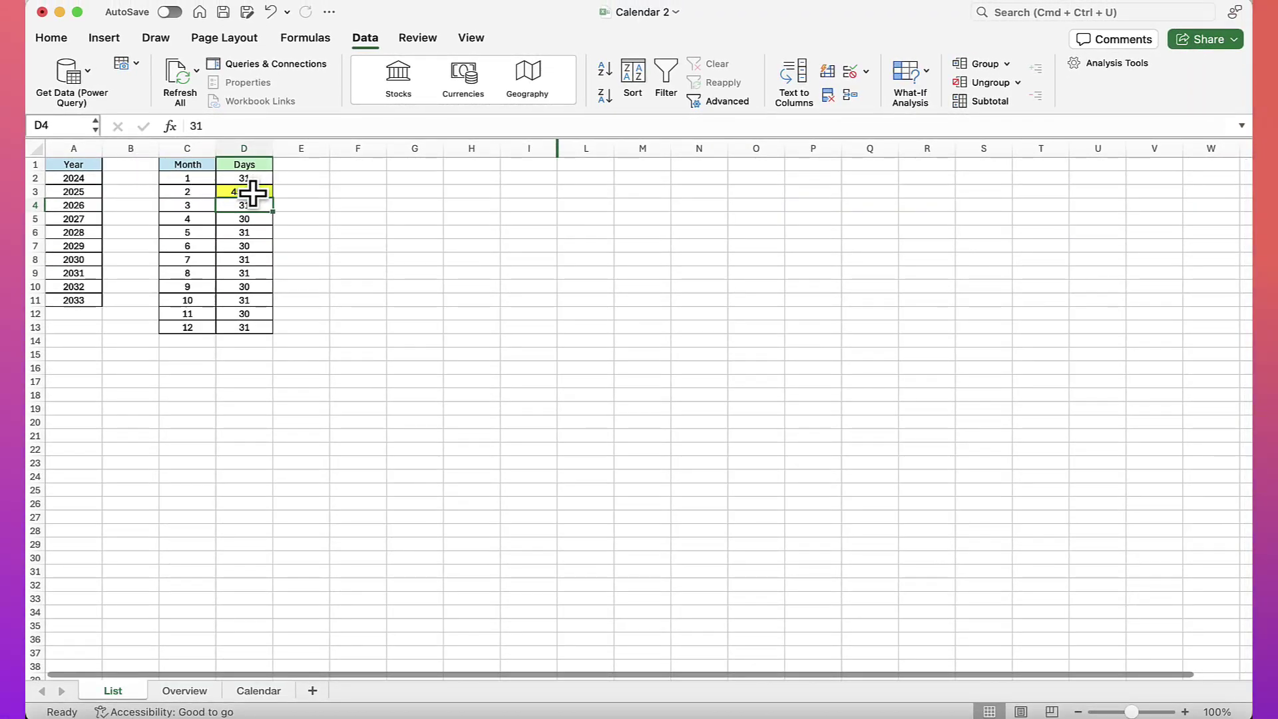
# - Format cell D3 with the Date number category
pyautogui.click(279, 200)
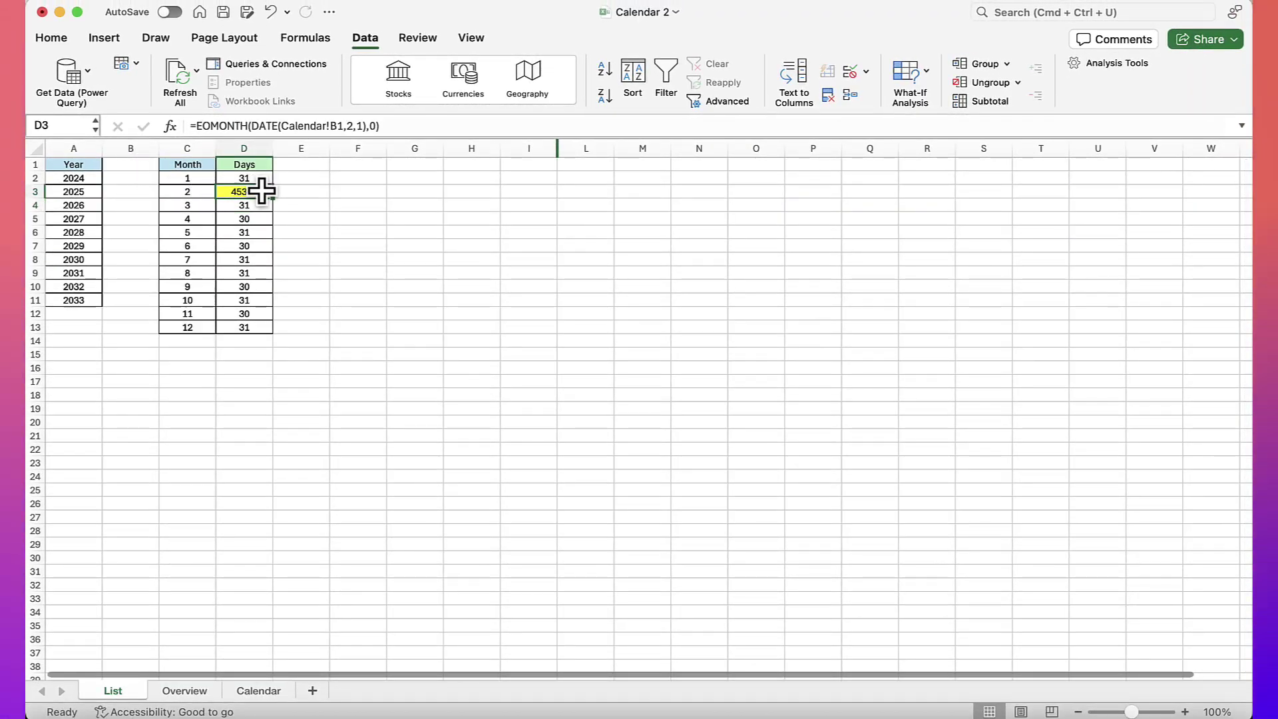
pyautogui.rightClick(261, 192)
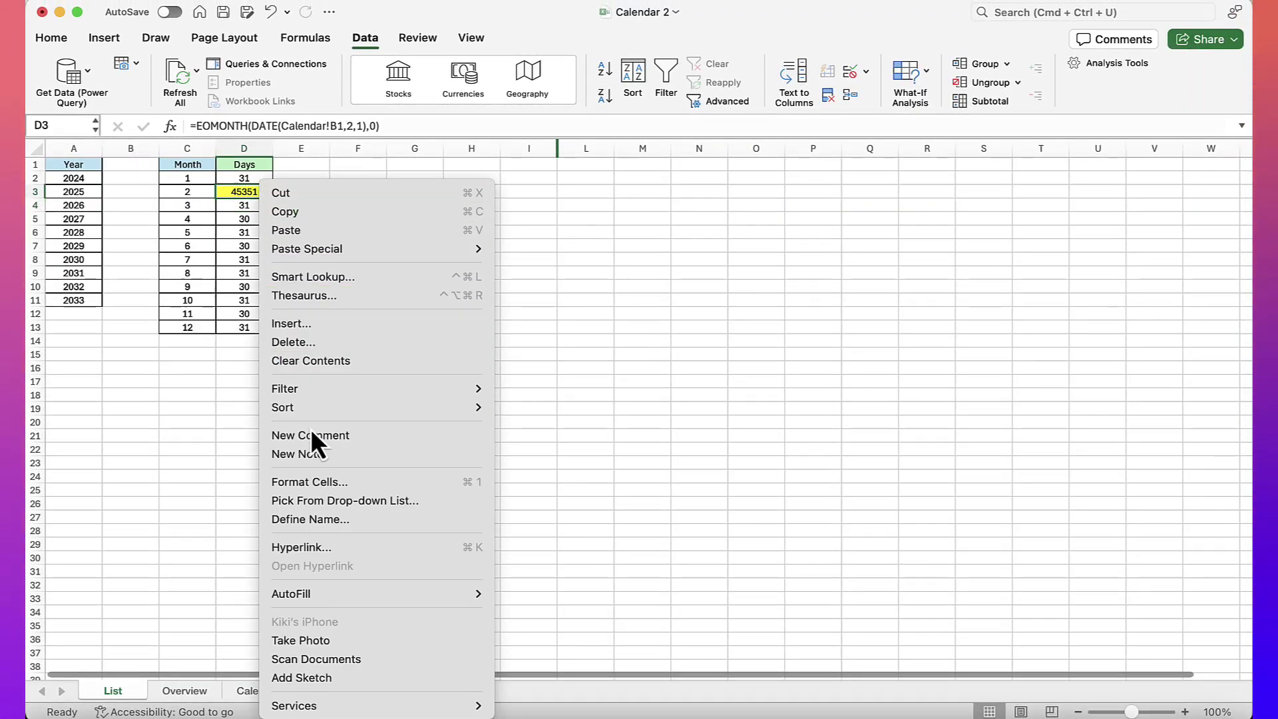
pyautogui.click(320, 482)
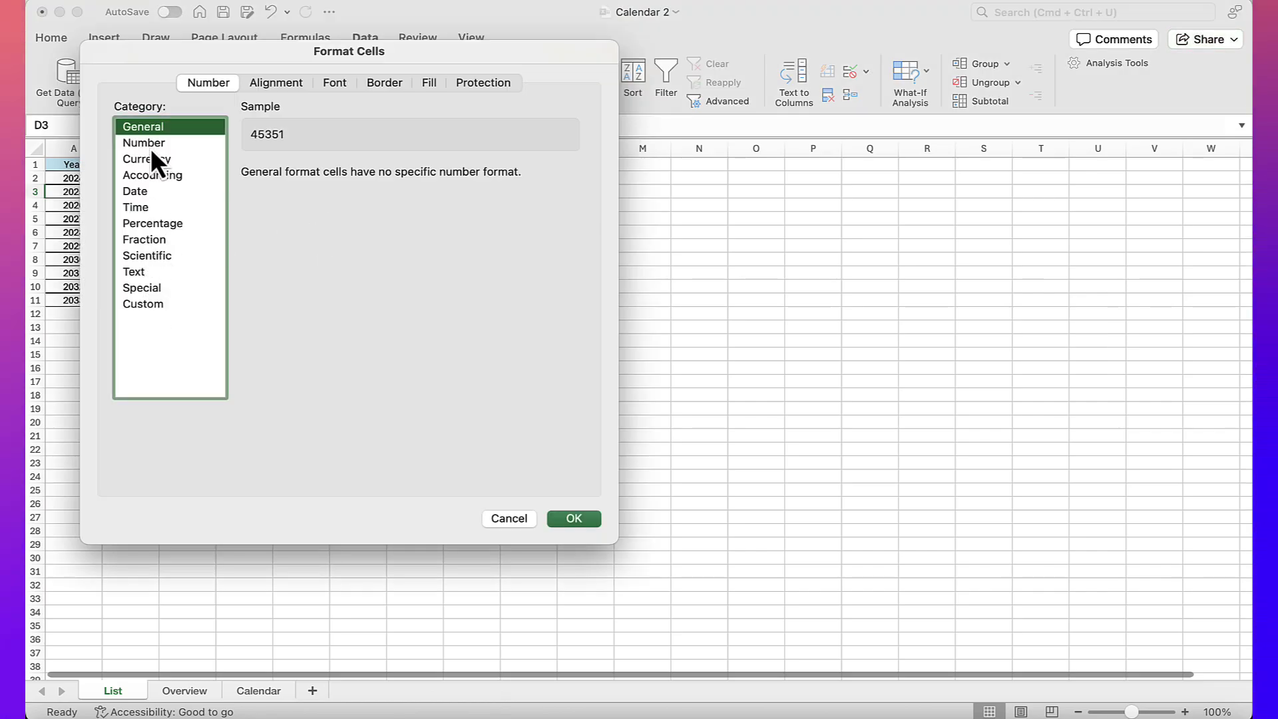
pyautogui.click(141, 193)
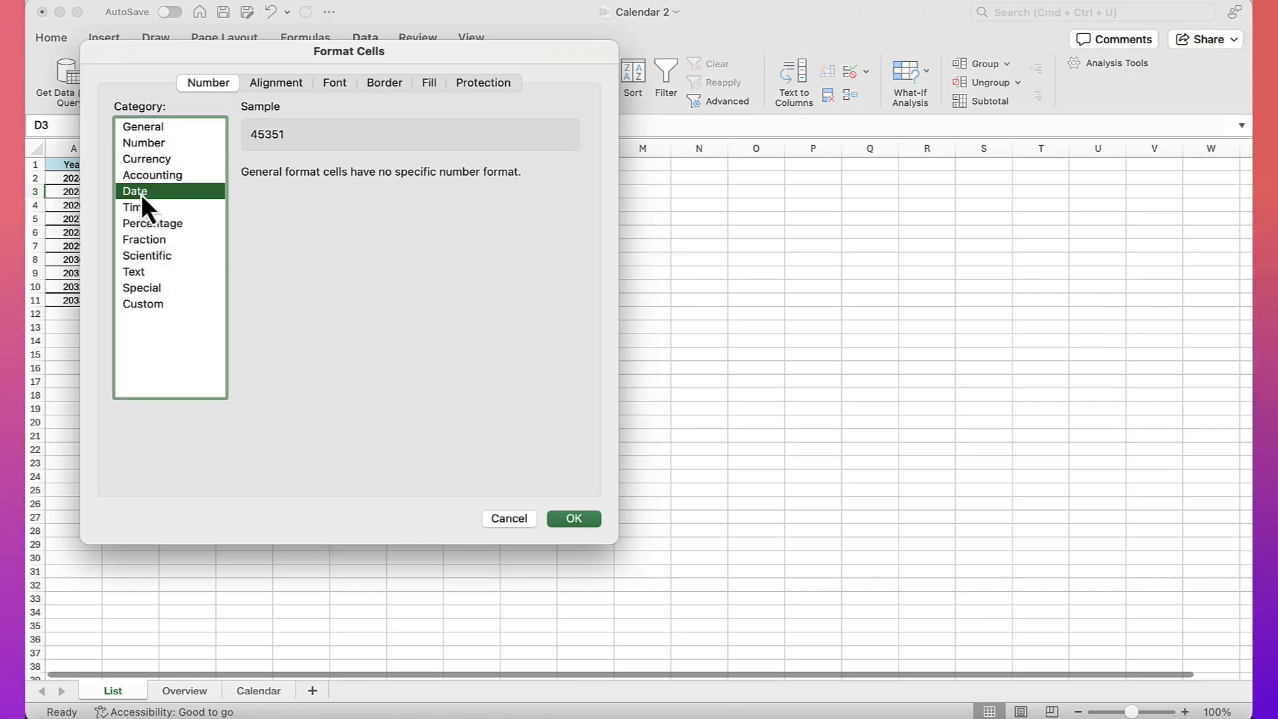
pyautogui.click(577, 518)
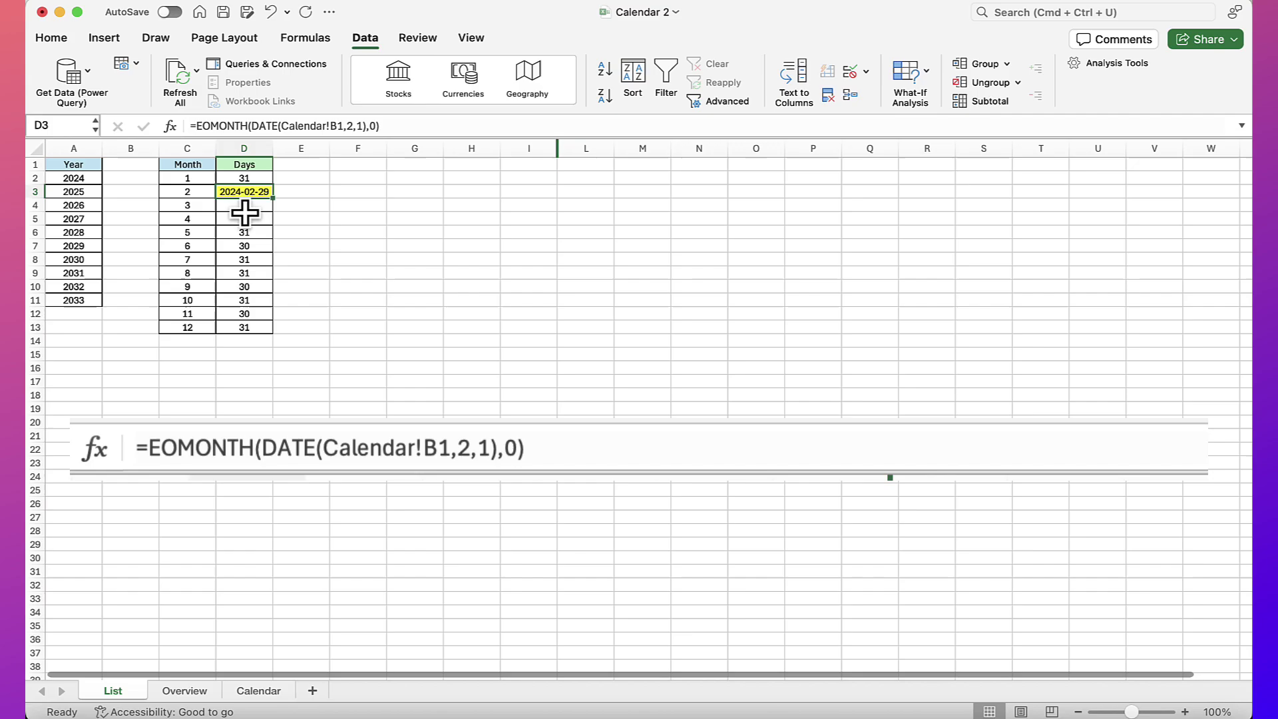
# - Extend the formula in cell D3 to =EOMONTH(DATE(Calendar!B1,2,1),0)-EOMONTH(DATE(Calendar!B1,2,1),-1) to calculate the number of days in month 2
pyautogui.click(395, 129)
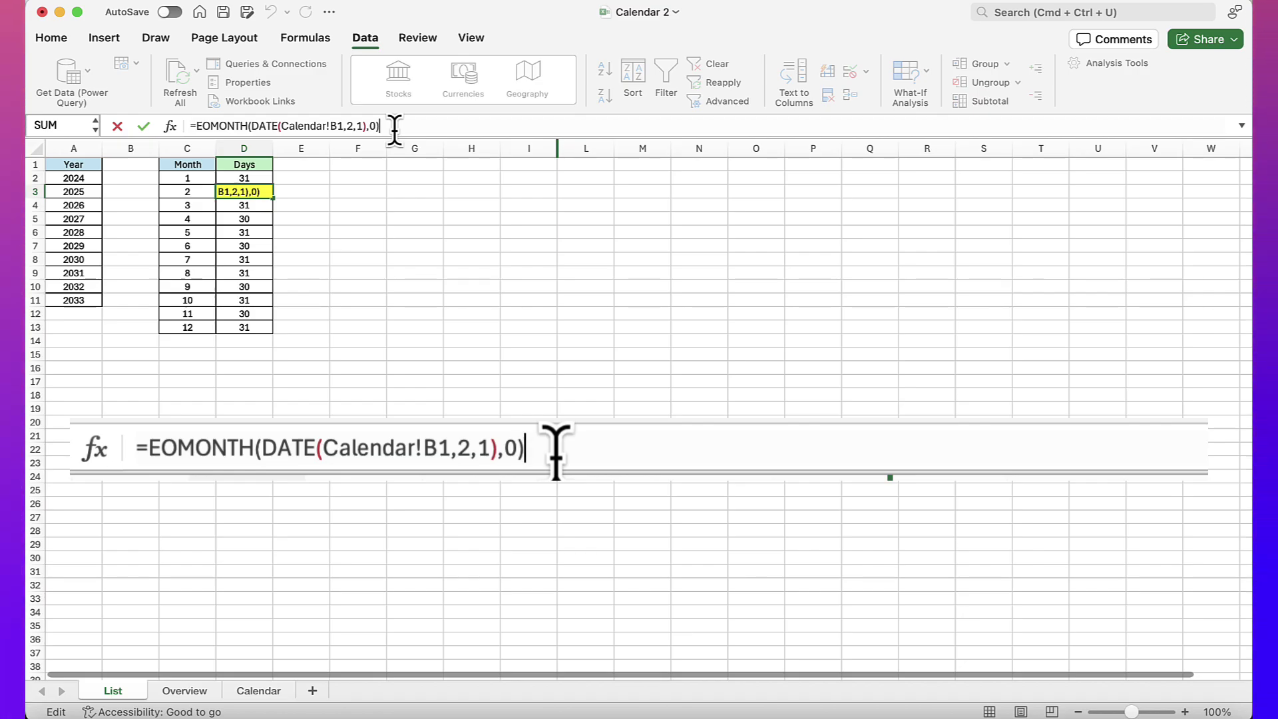
pyautogui.write('-')
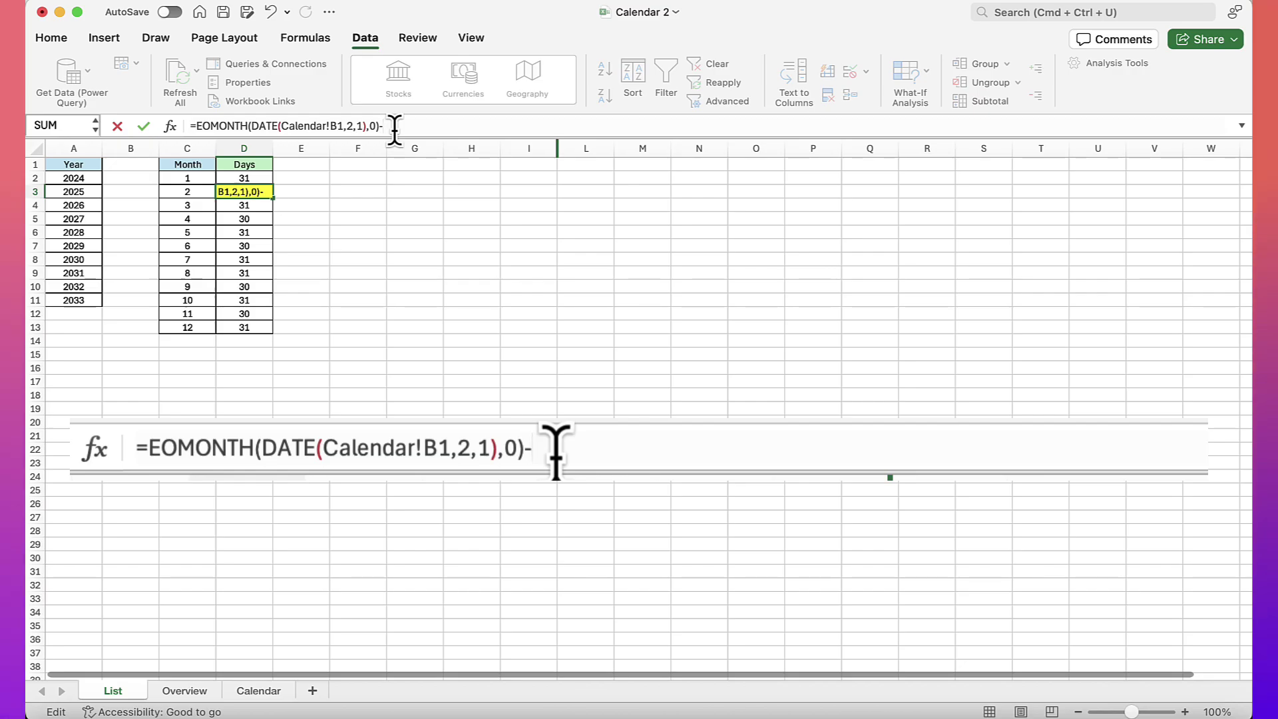
pyautogui.write('eo')
pyautogui.press('Tab')
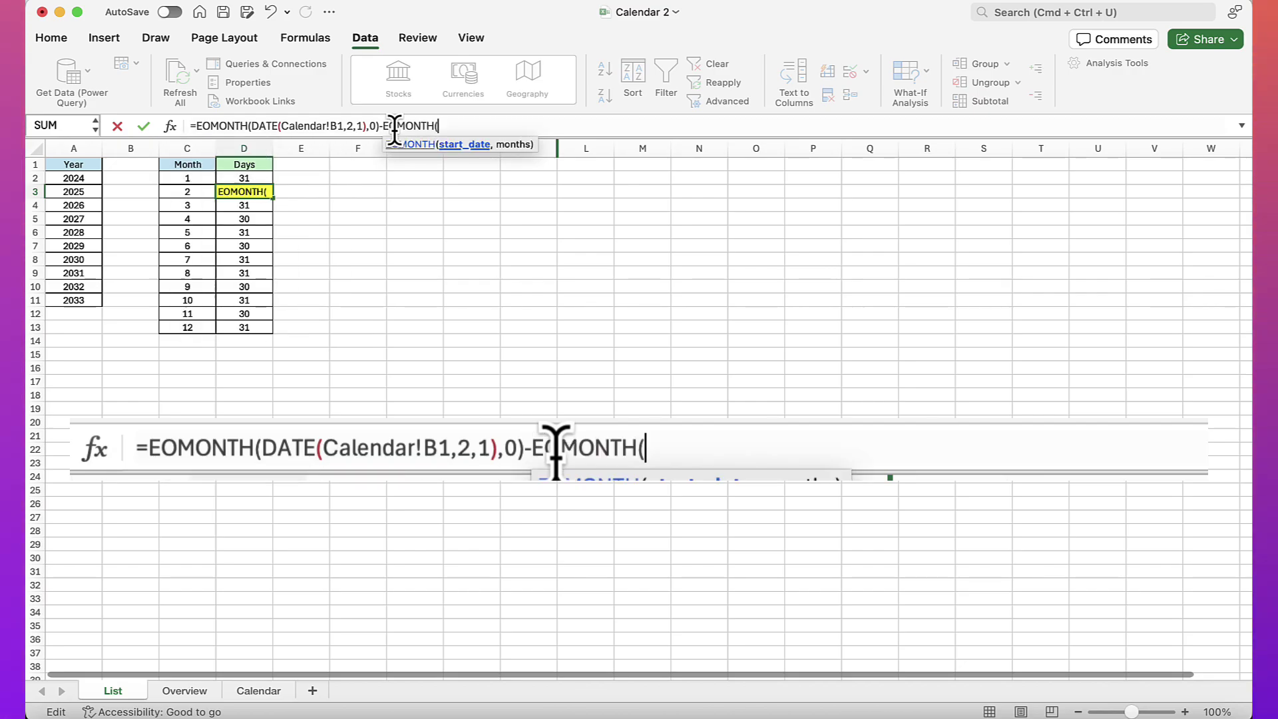
pyautogui.write('(')
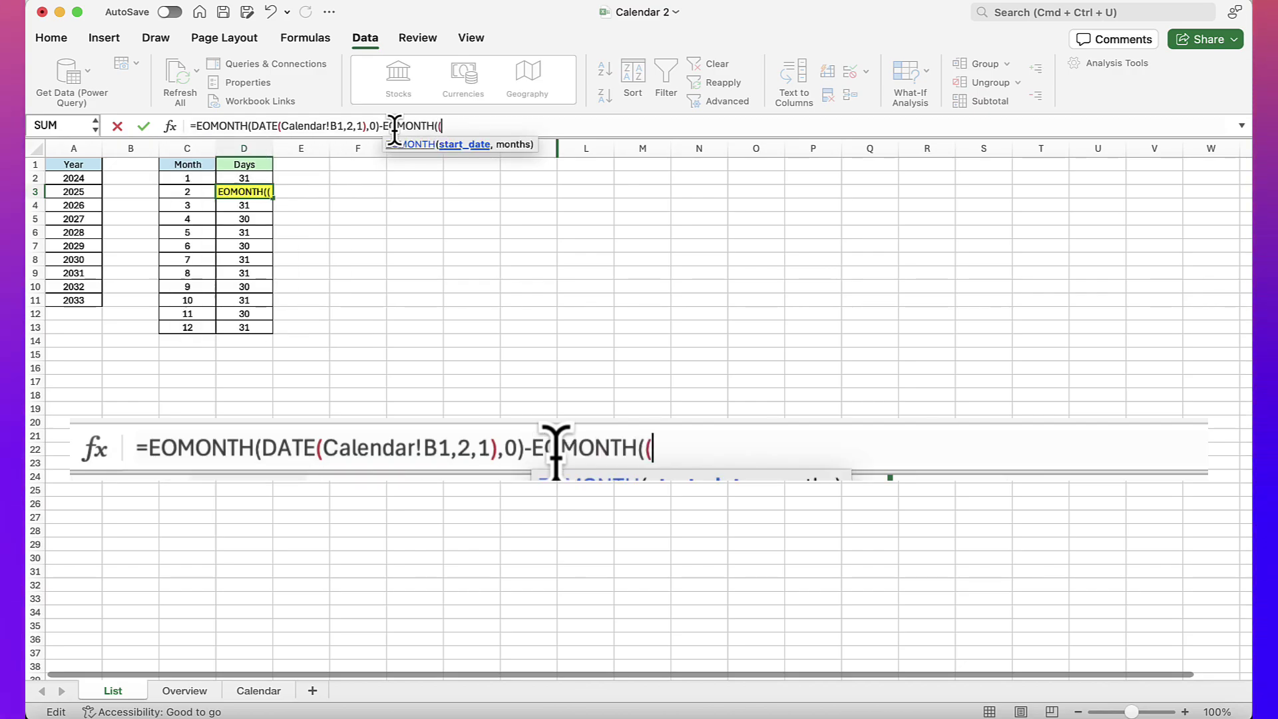
pyautogui.press('BackSpace')
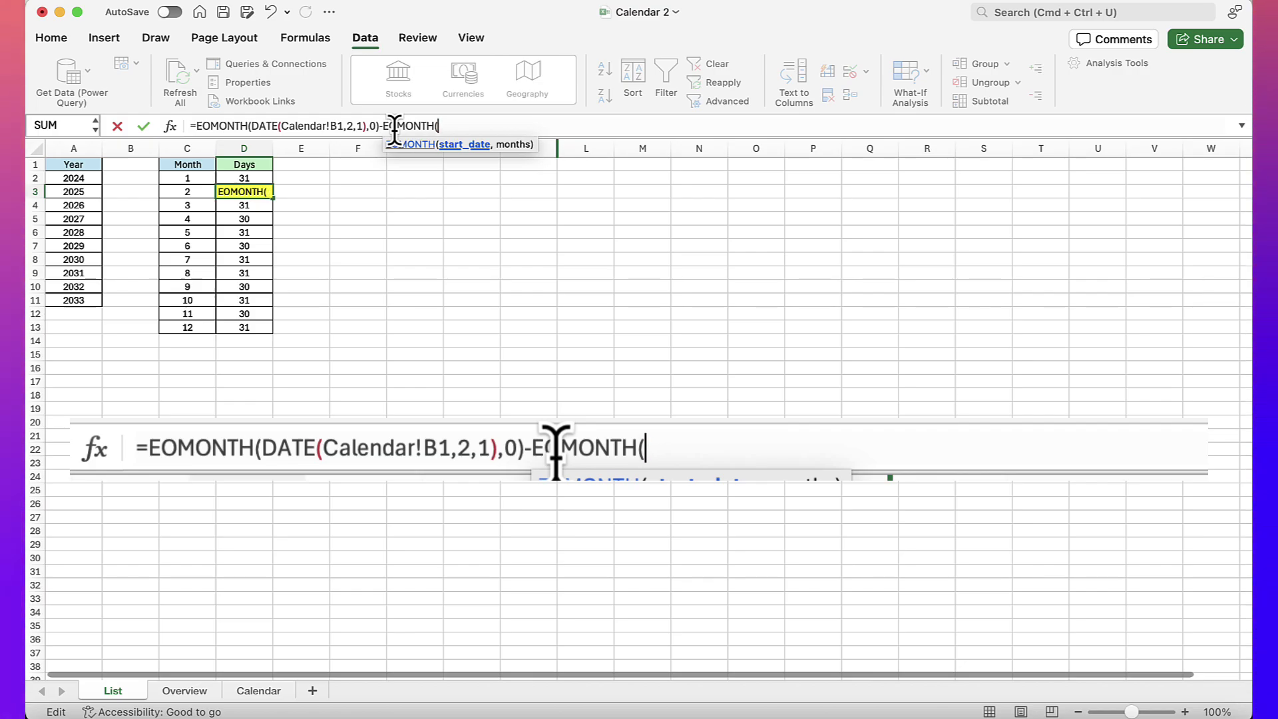
pyautogui.write('date')
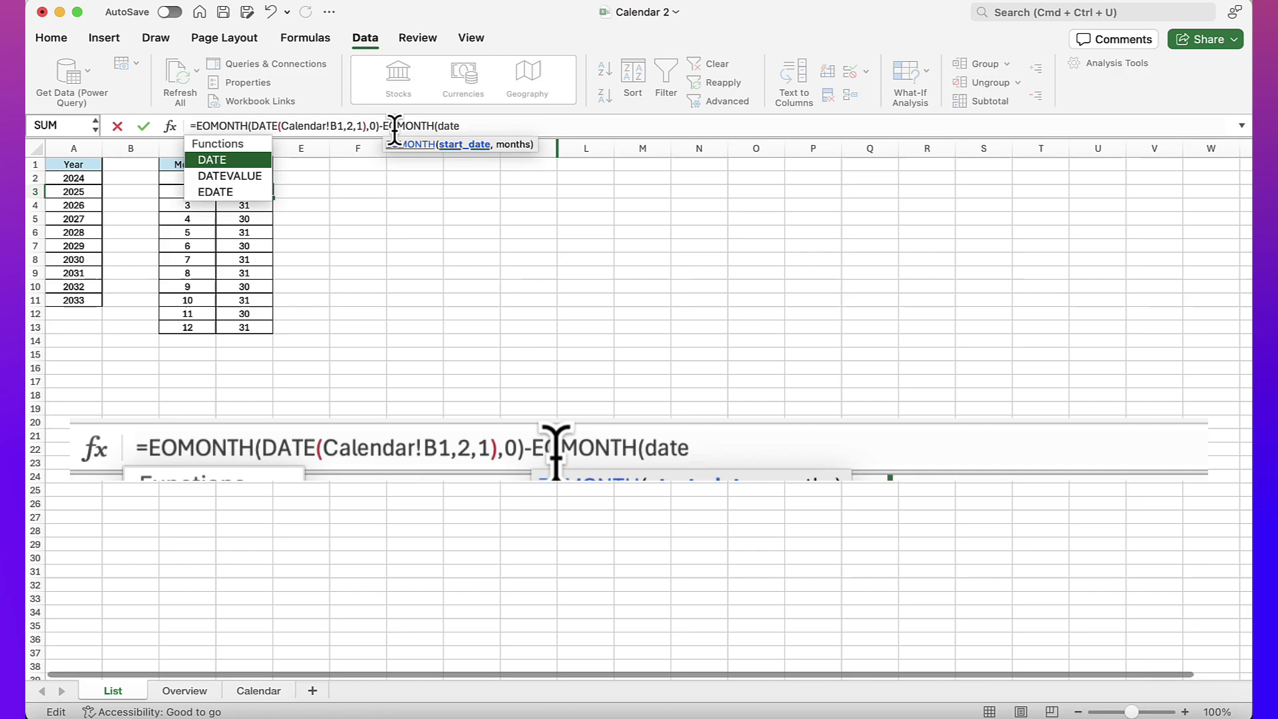
pyautogui.write('(')
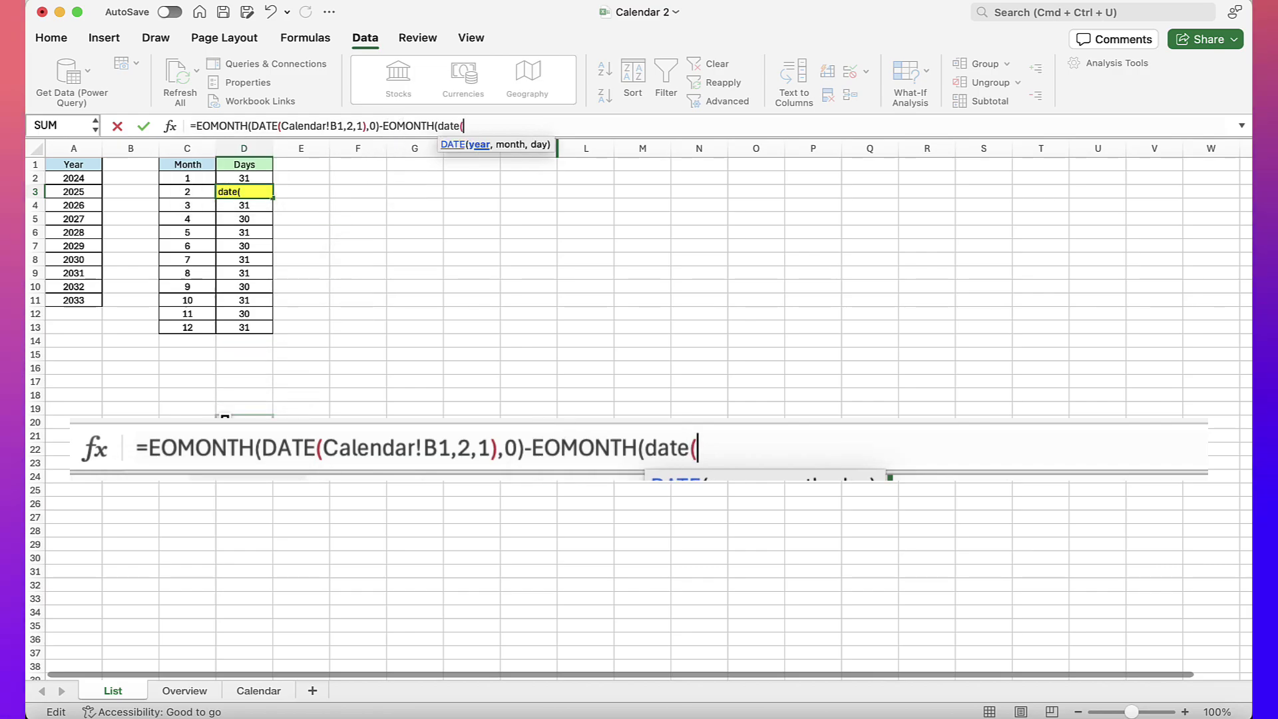
pyautogui.click(270, 696)
pyautogui.click(137, 164)
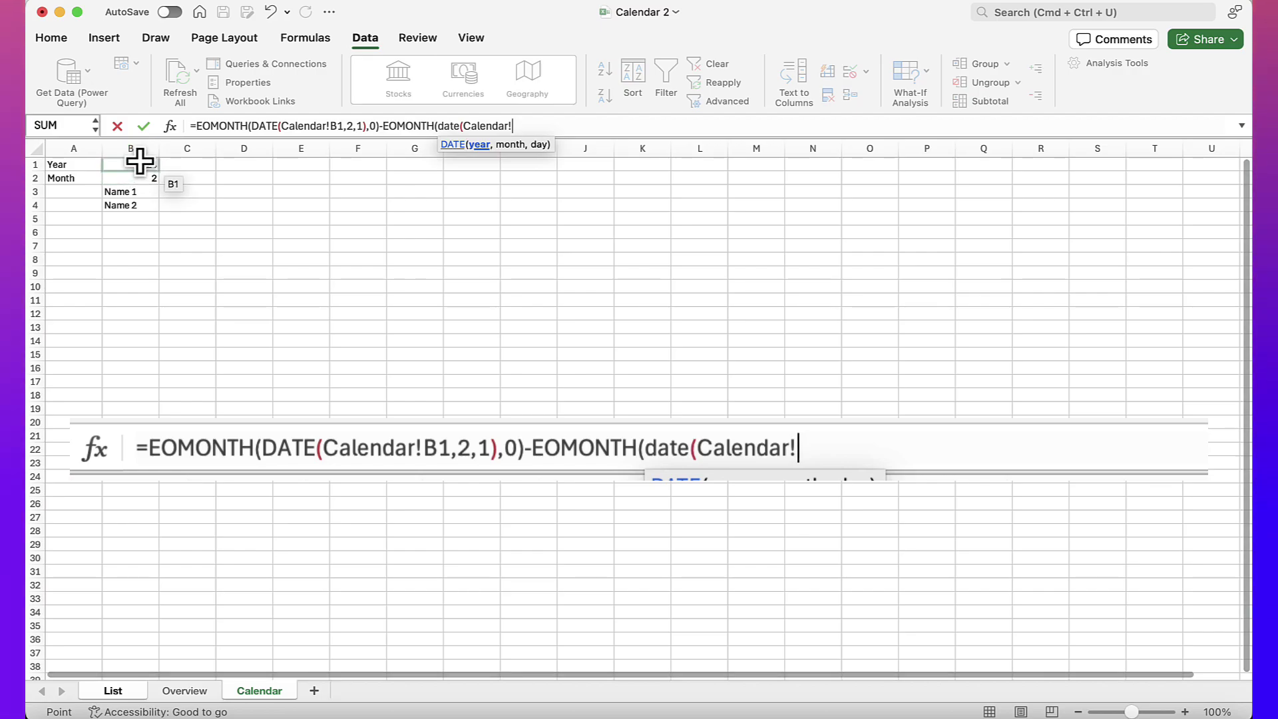
pyautogui.click(121, 167)
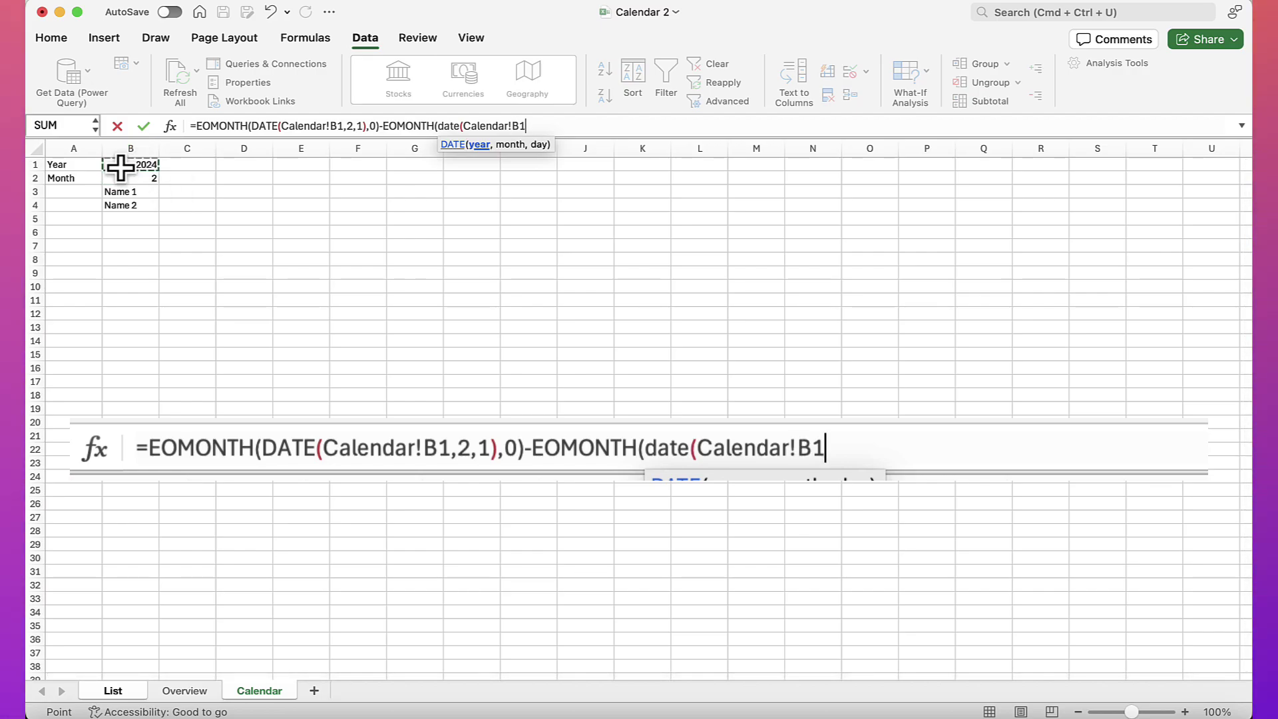
pyautogui.write(',')
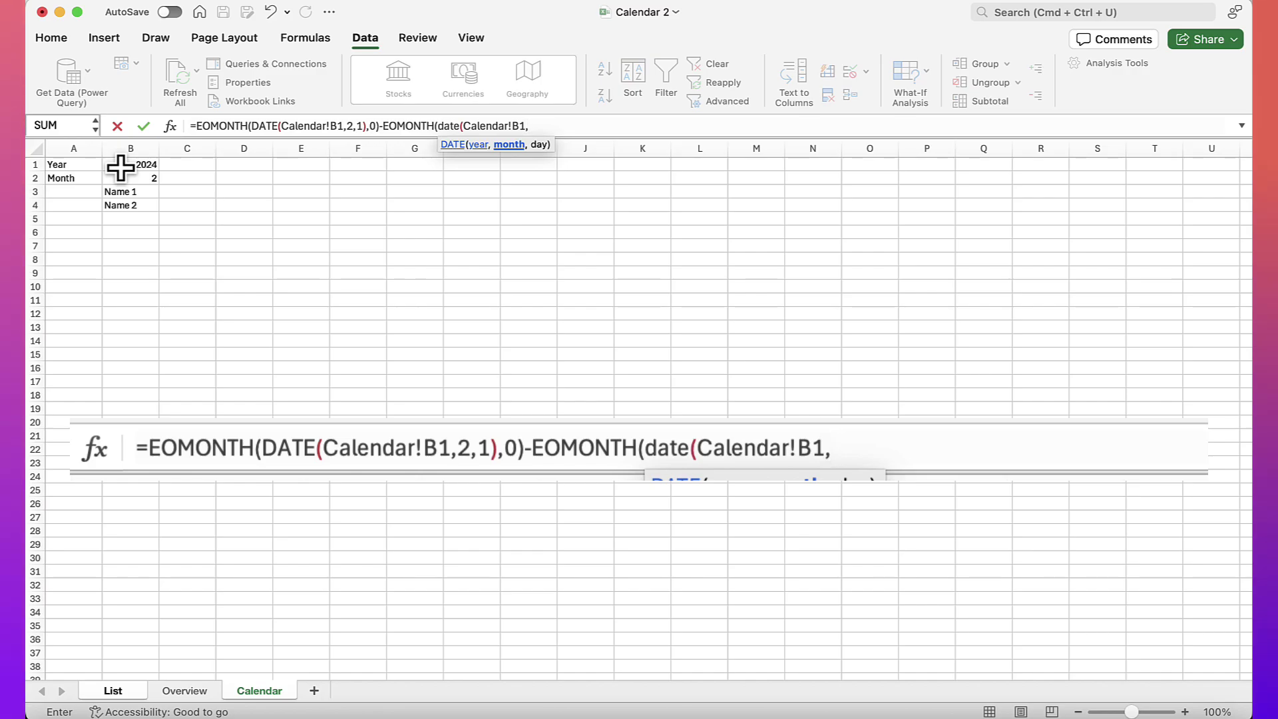
pyautogui.write('2')
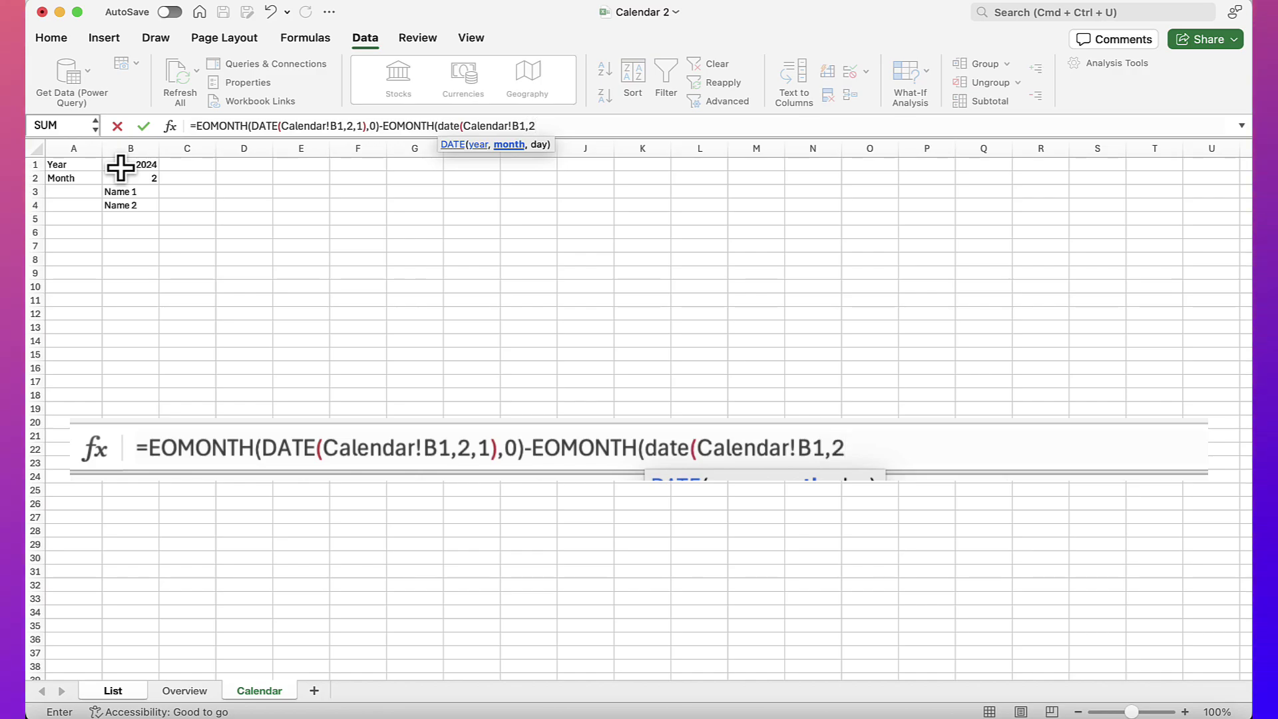
pyautogui.write(',1')
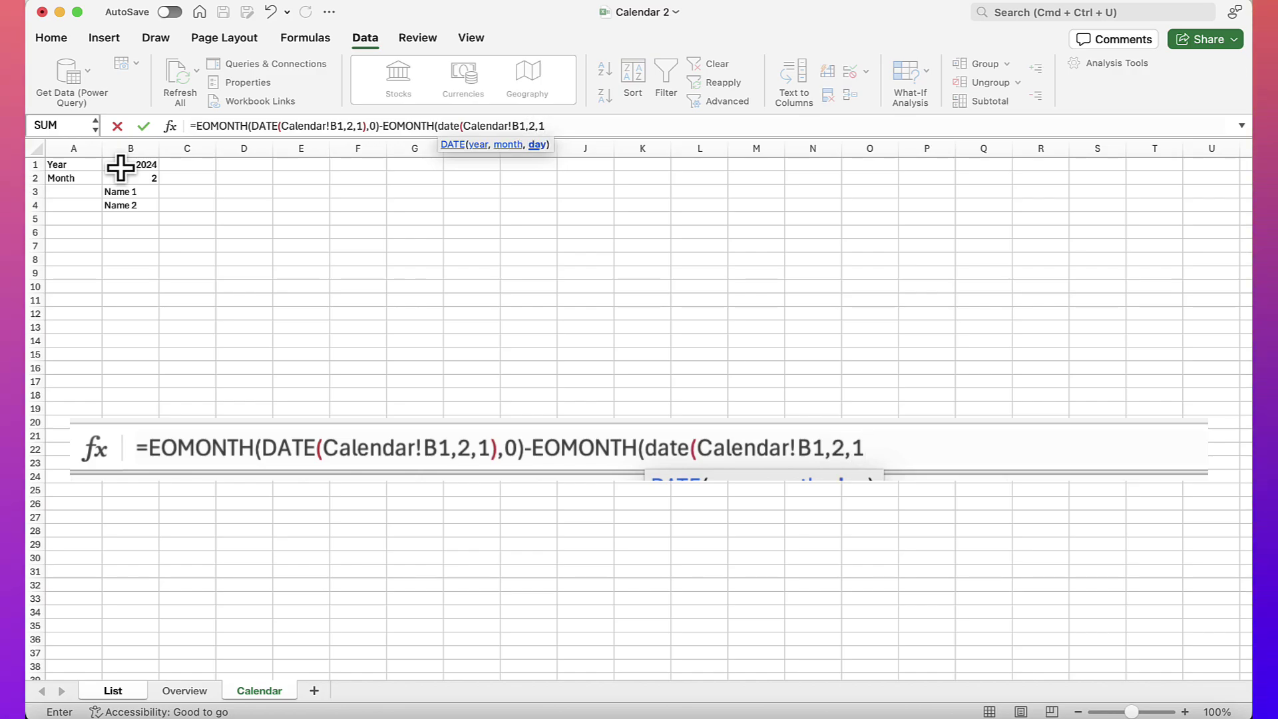
pyautogui.write(')')
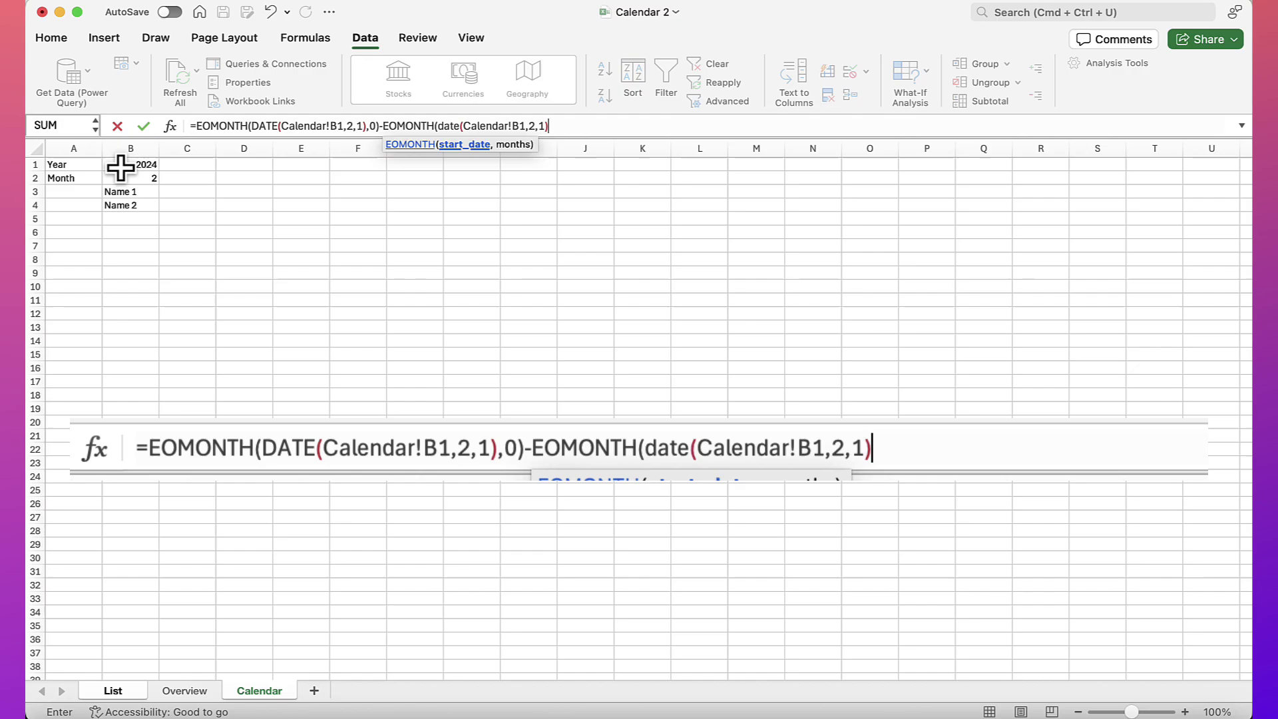
pyautogui.write(',')
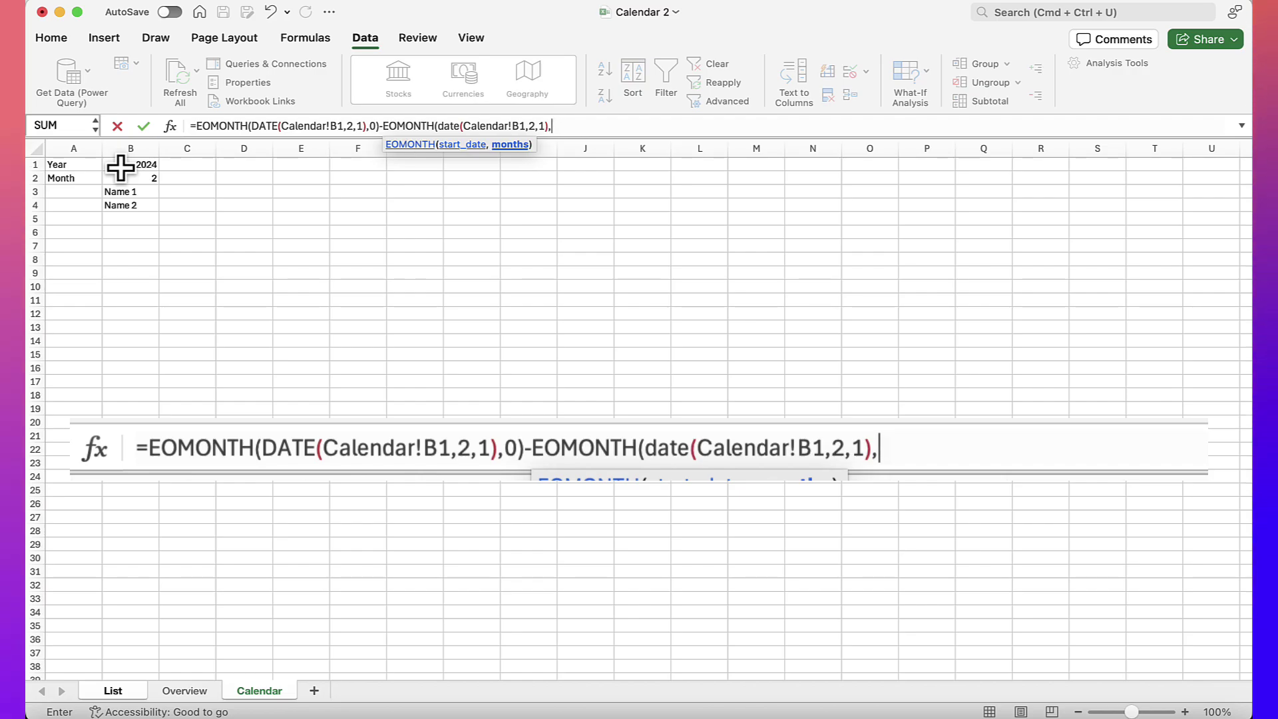
pyautogui.write('-1')
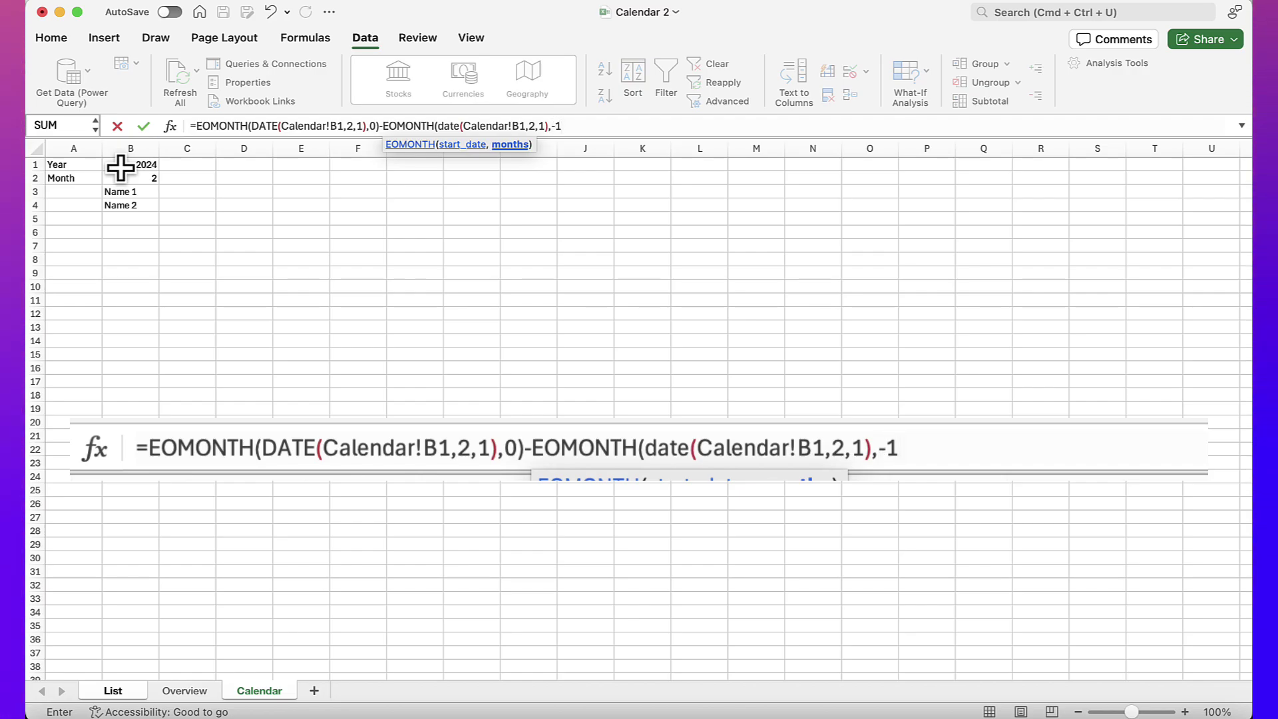
pyautogui.write(')')
pyautogui.press('Return')
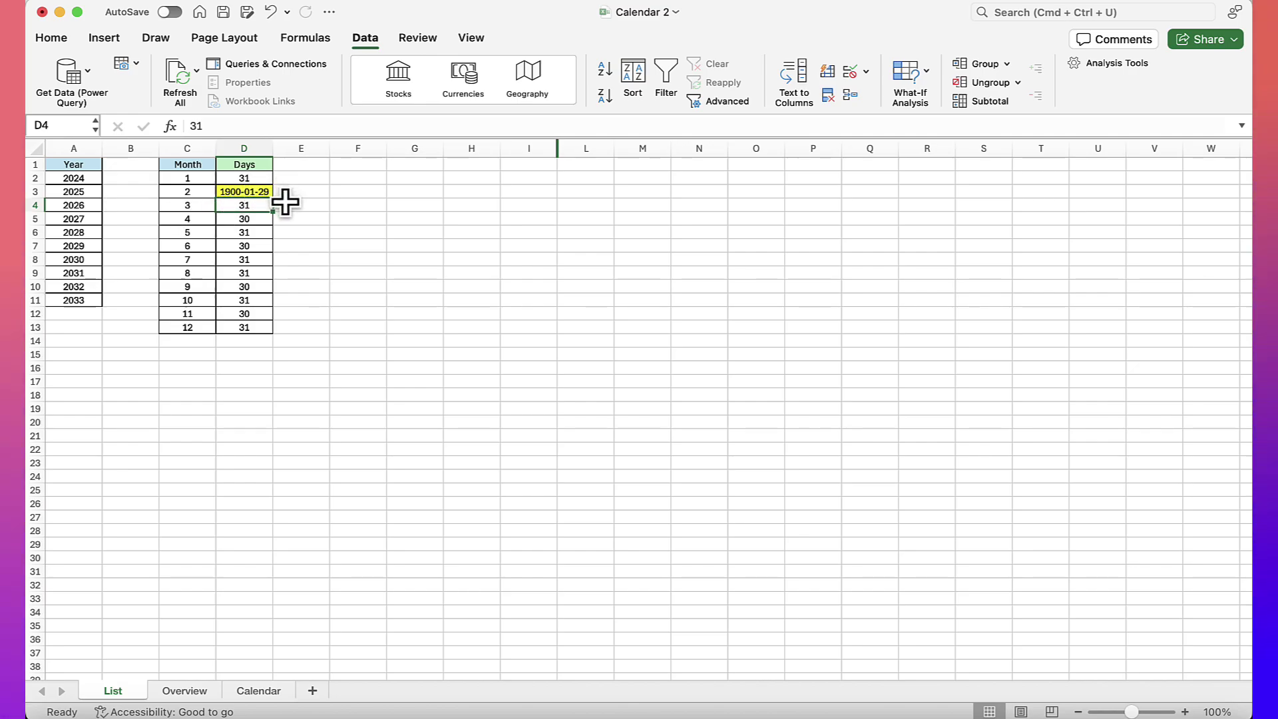
# - Format cell D3 with the General number category and check its day count
pyautogui.click(234, 192)
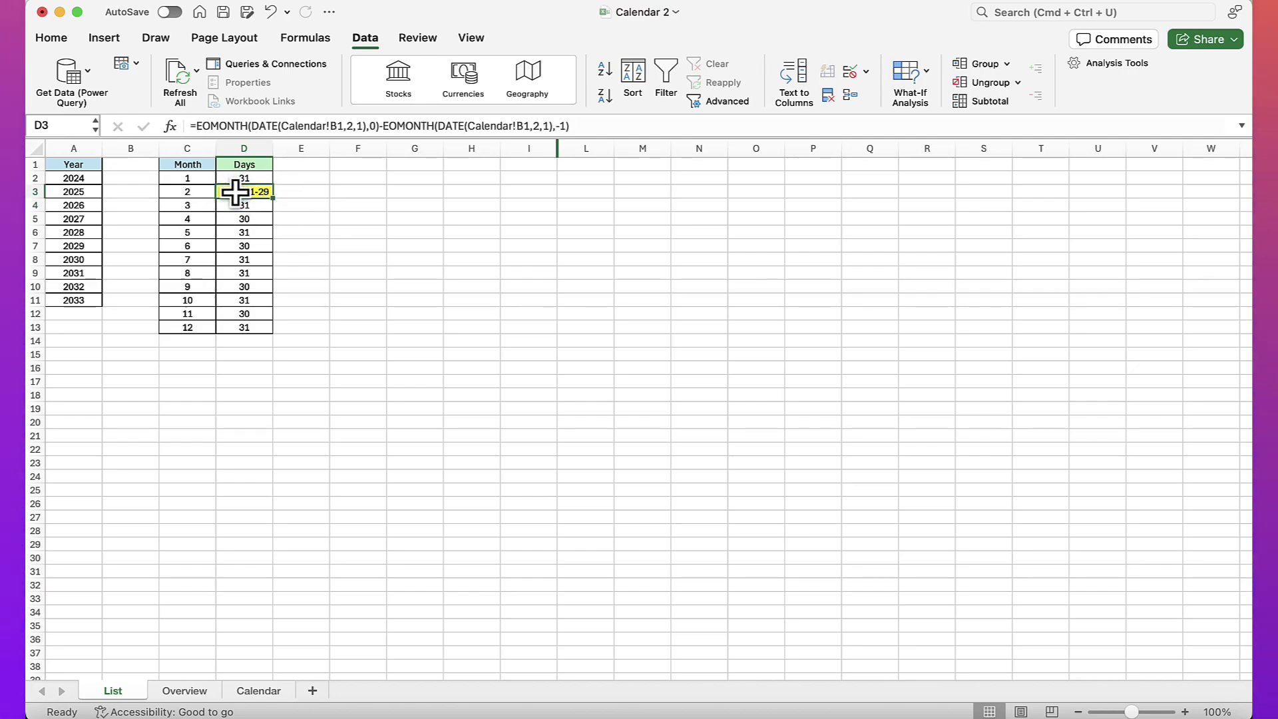
pyautogui.rightClick(234, 191)
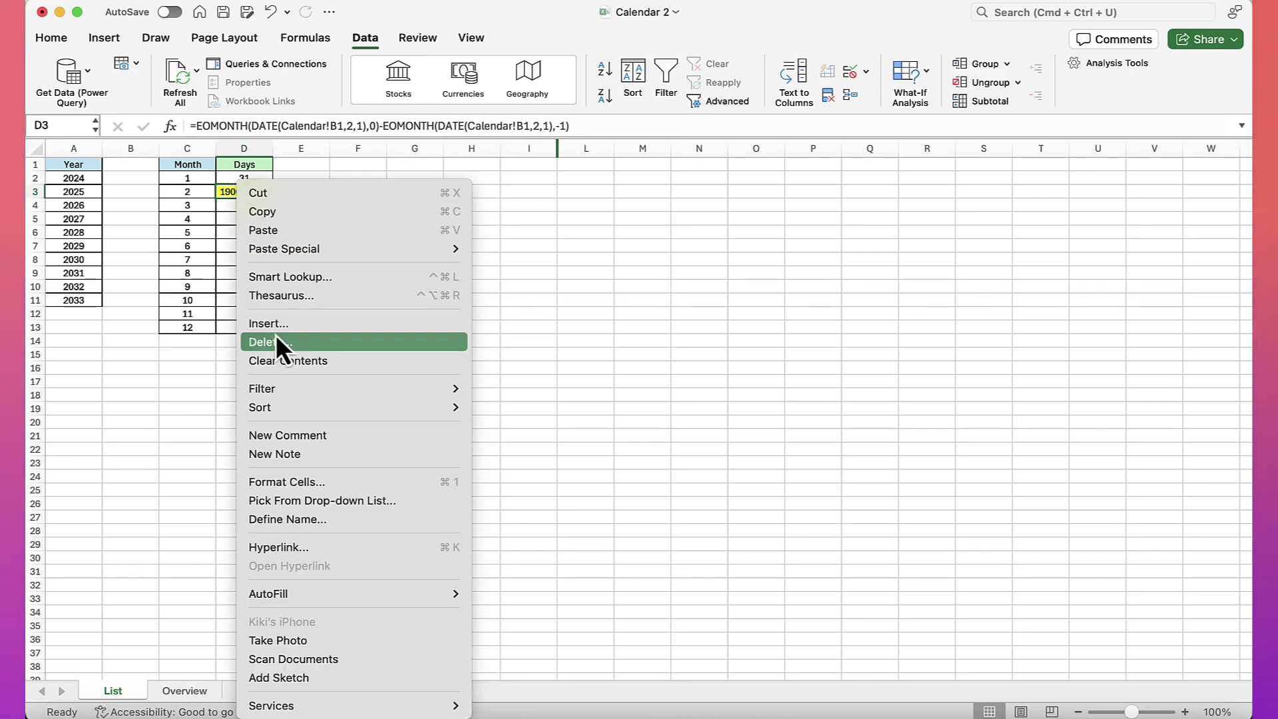
pyautogui.click(307, 481)
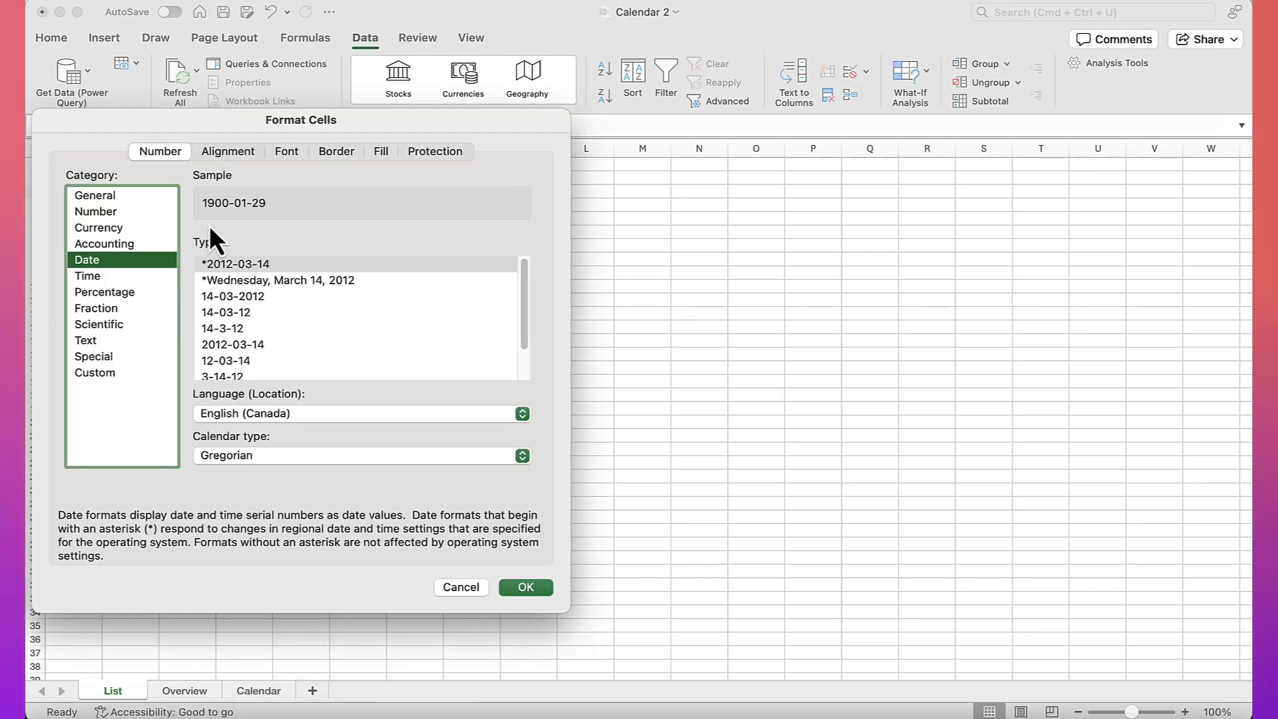
pyautogui.click(109, 194)
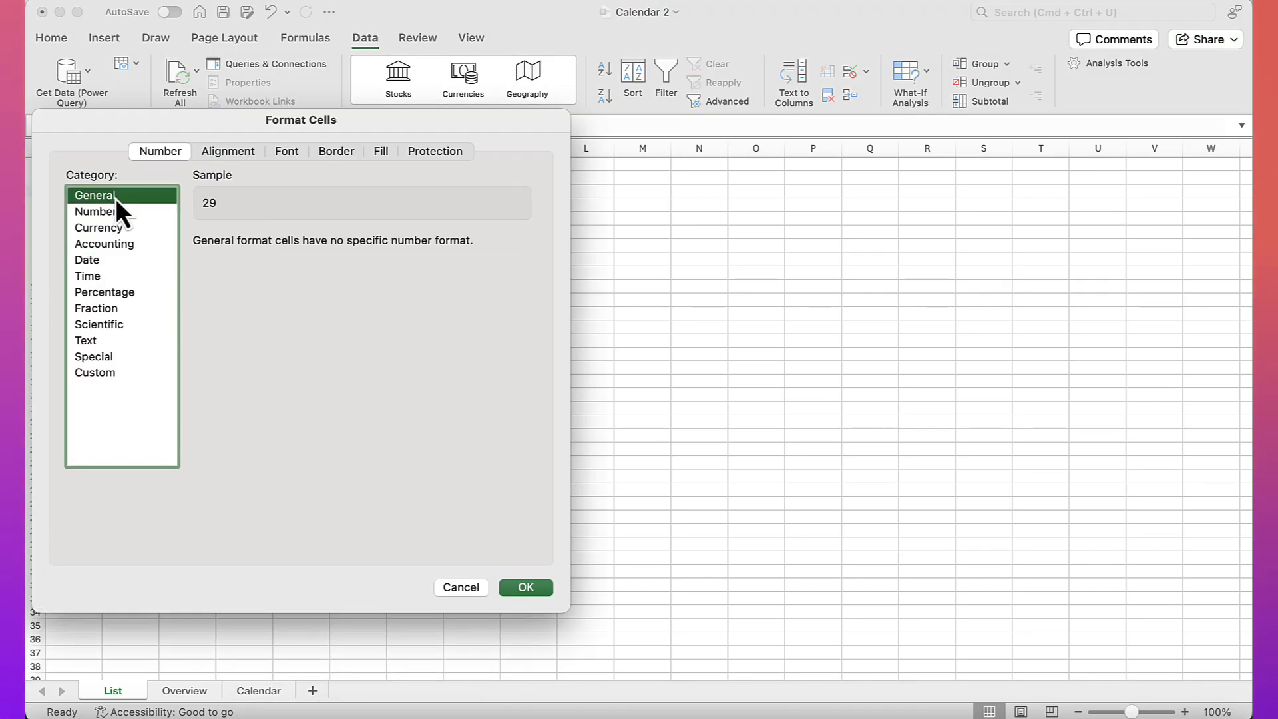
pyautogui.click(526, 587)
pyautogui.click(305, 229)
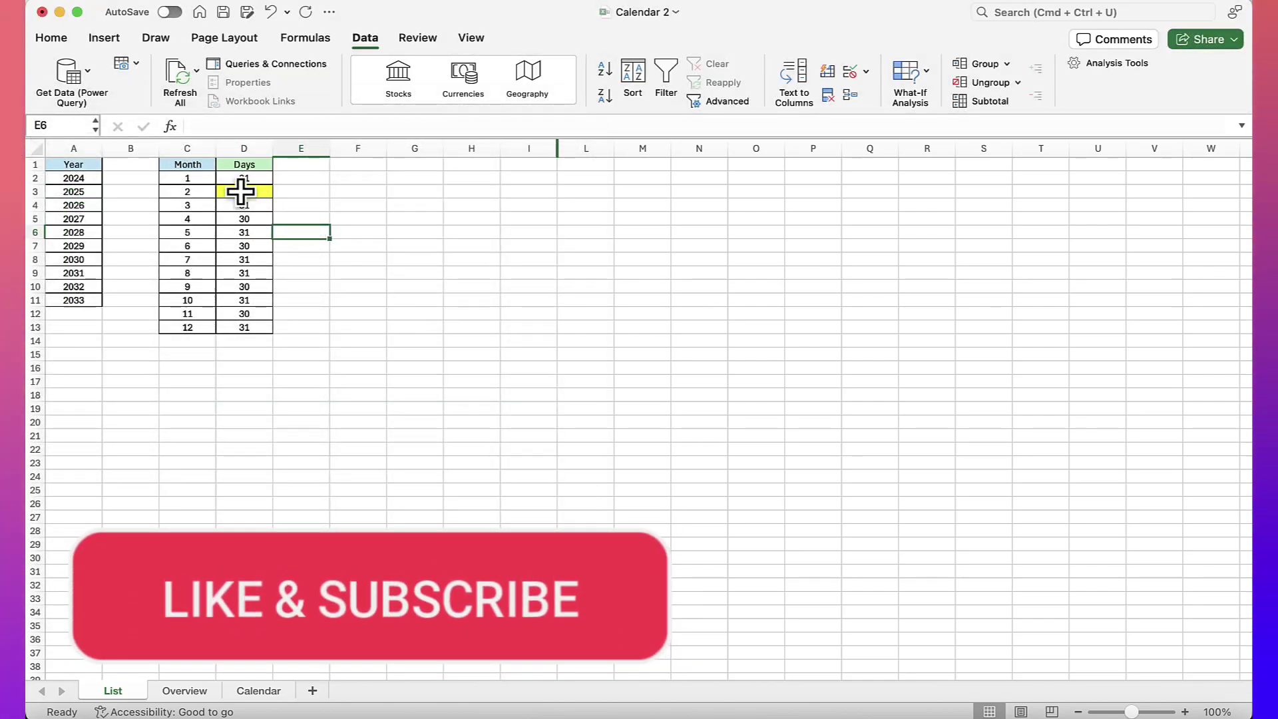
pyautogui.click(240, 192)
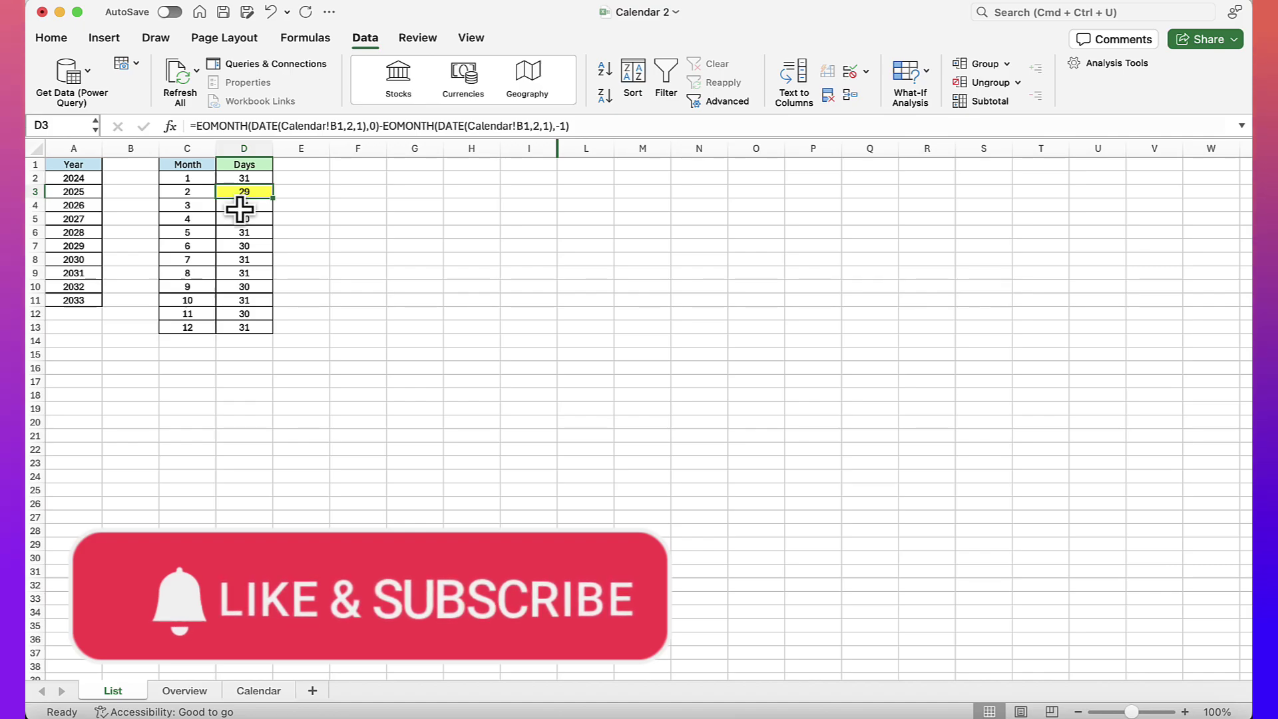
# - Set the year in cell B1 of the Calendar sheet to 2025 and return to the List sheet to check month 2
pyautogui.click(260, 693)
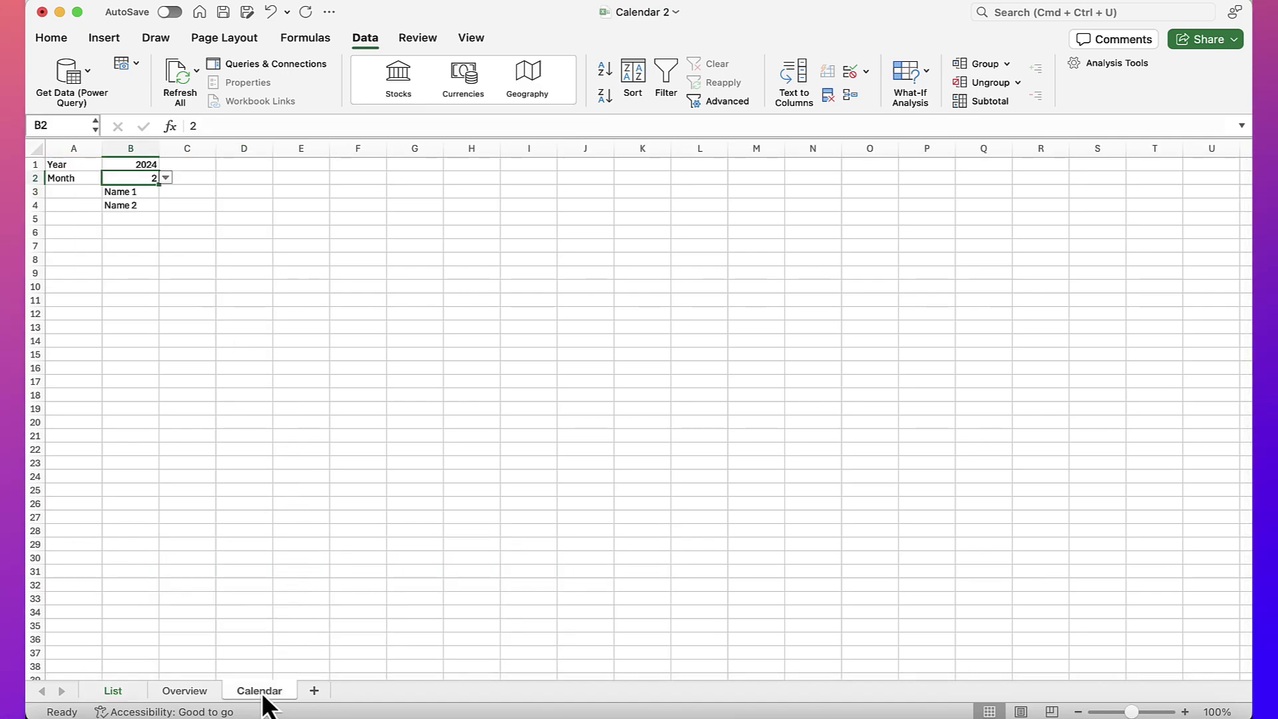
pyautogui.click(126, 164)
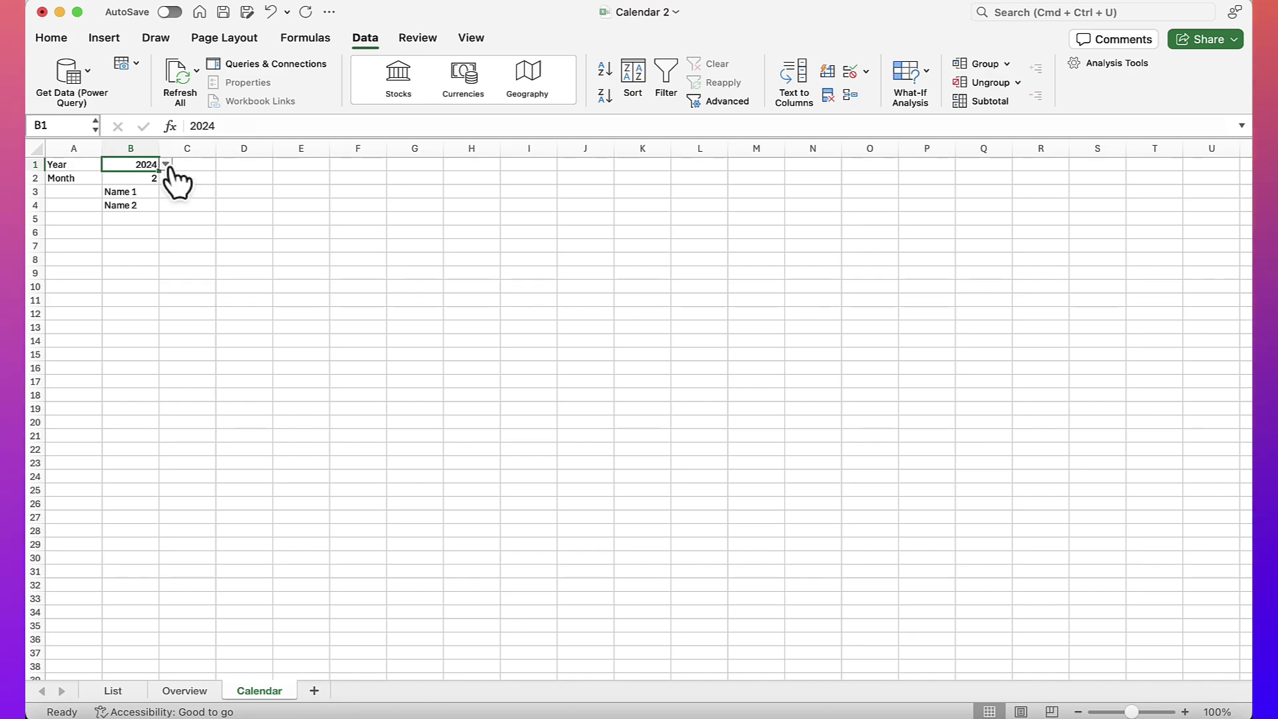
pyautogui.click(166, 165)
pyautogui.click(154, 200)
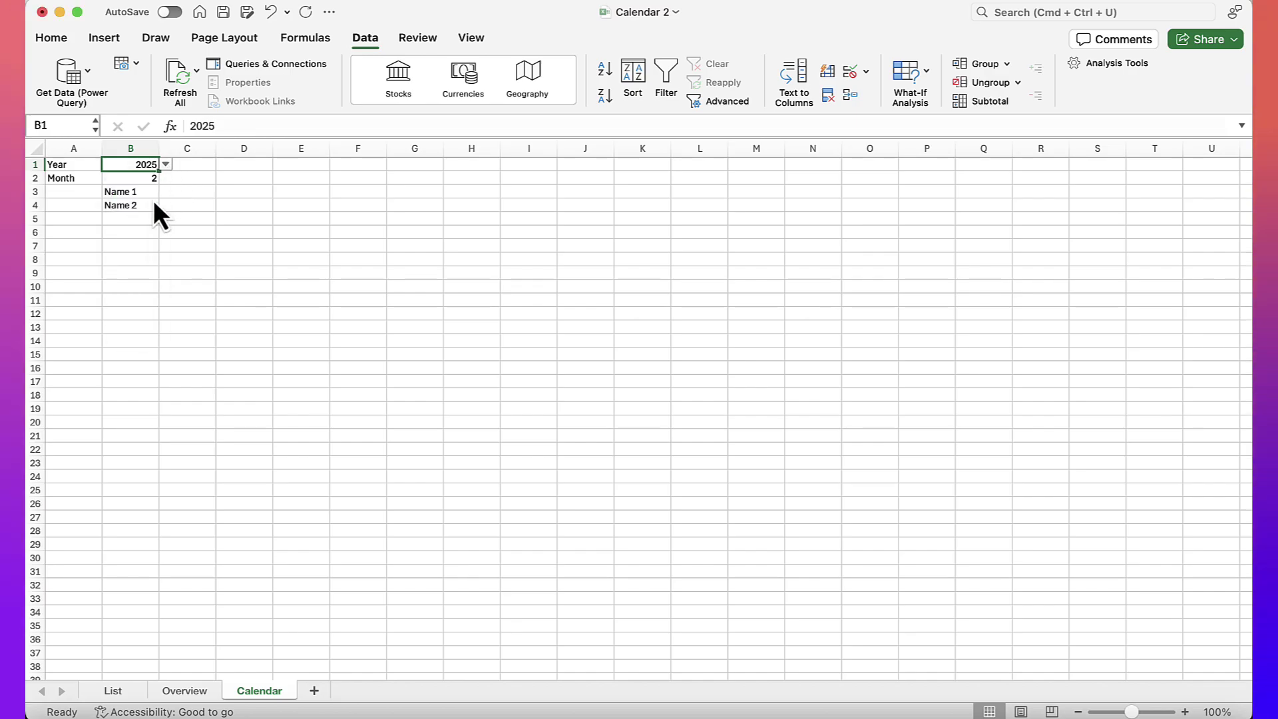
pyautogui.click(113, 692)
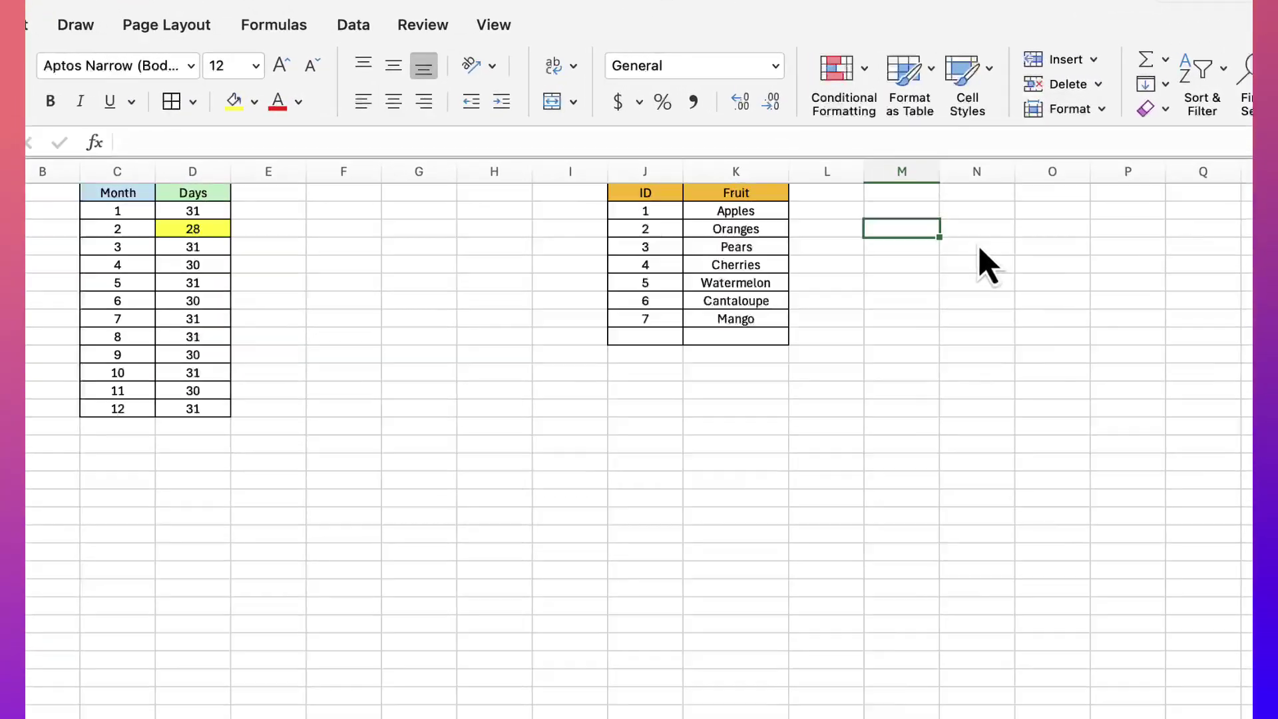
# - Enter =SEQUENCE(3) in cell M3 of the List sheet to generate a three-row number list
pyautogui.write('=se')
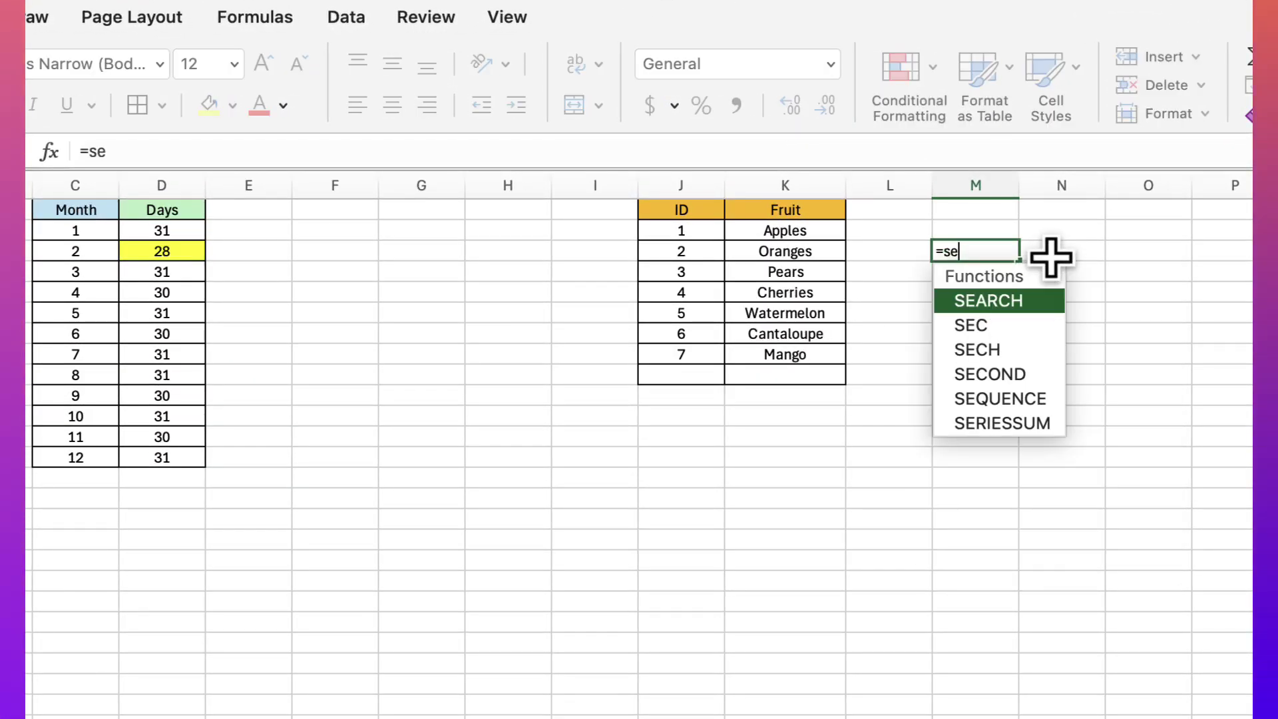
pyautogui.write('quence(')
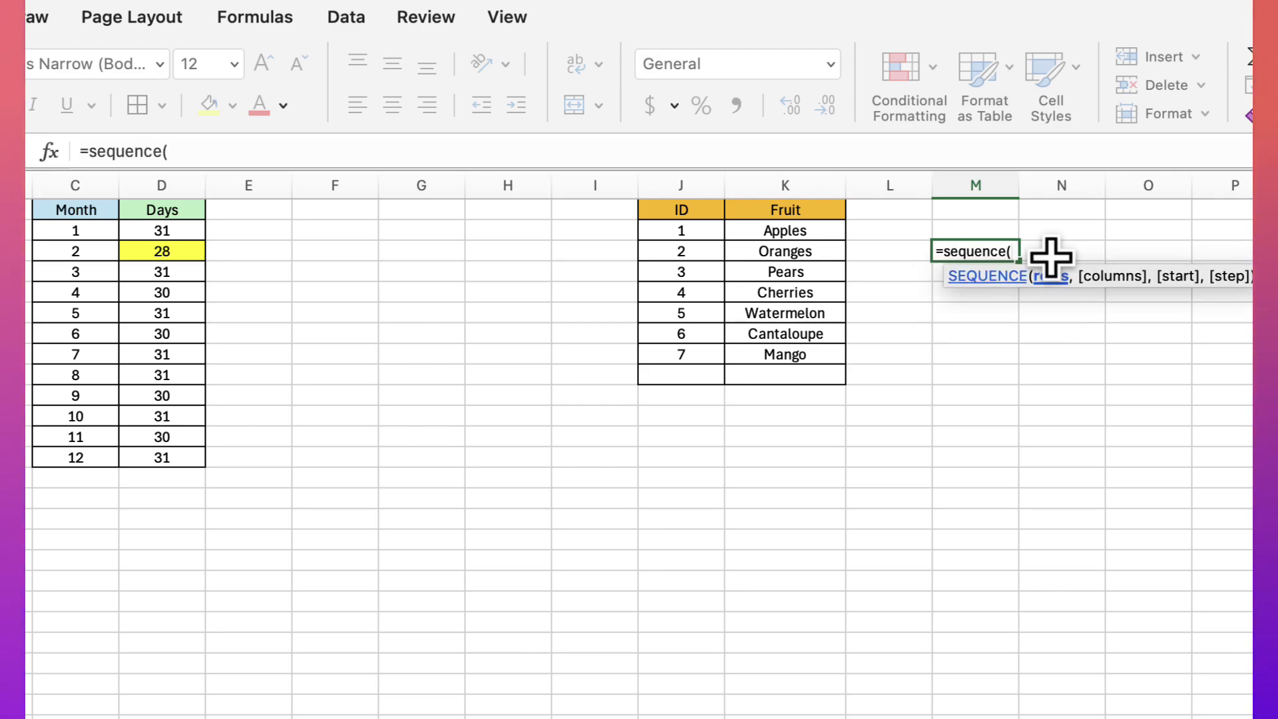
pyautogui.write('3')
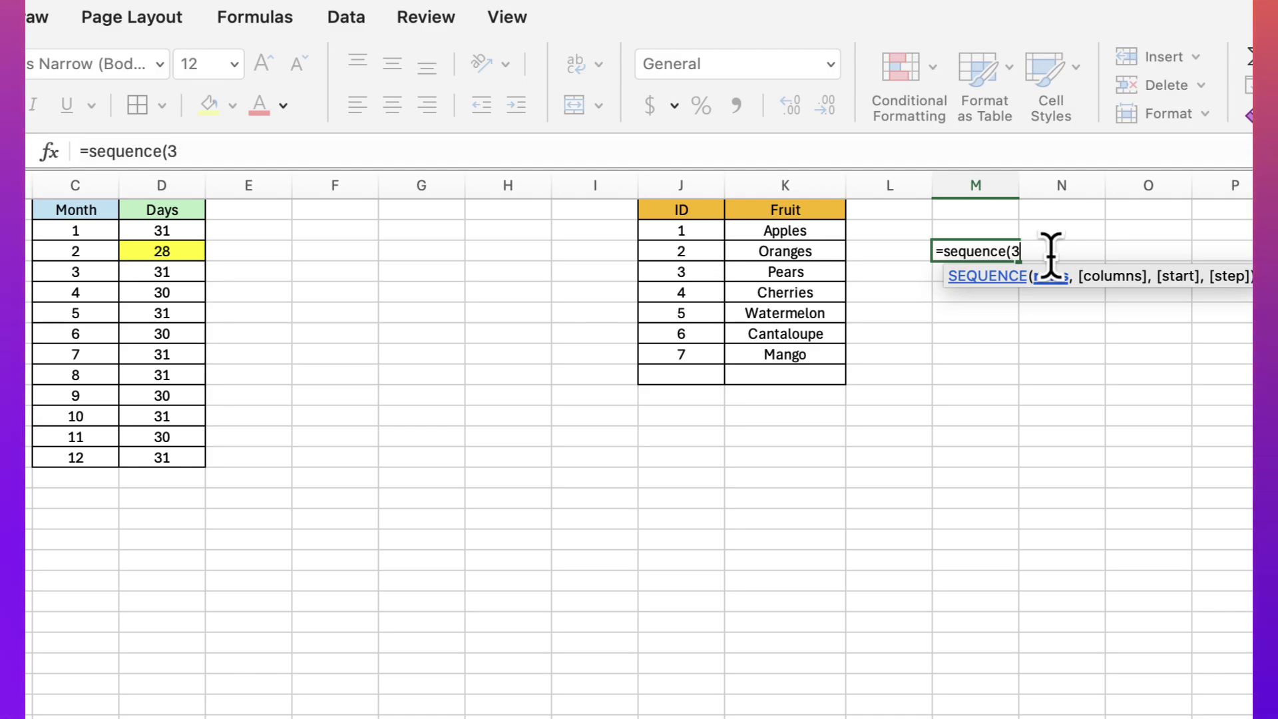
pyautogui.write(')')
pyautogui.press('Return')
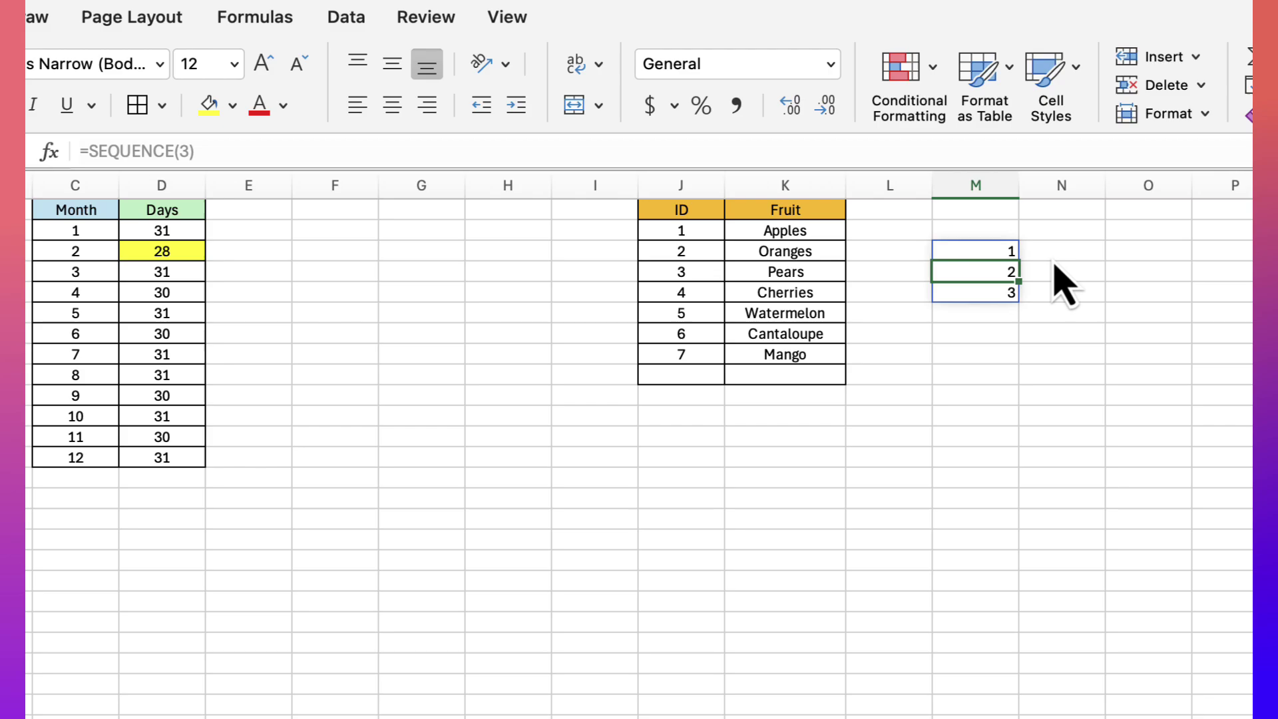
# - Change the formula in cell M3 to =SEQUENCE(3,3) to generate a grid of three rows and three columns
pyautogui.click(999, 251)
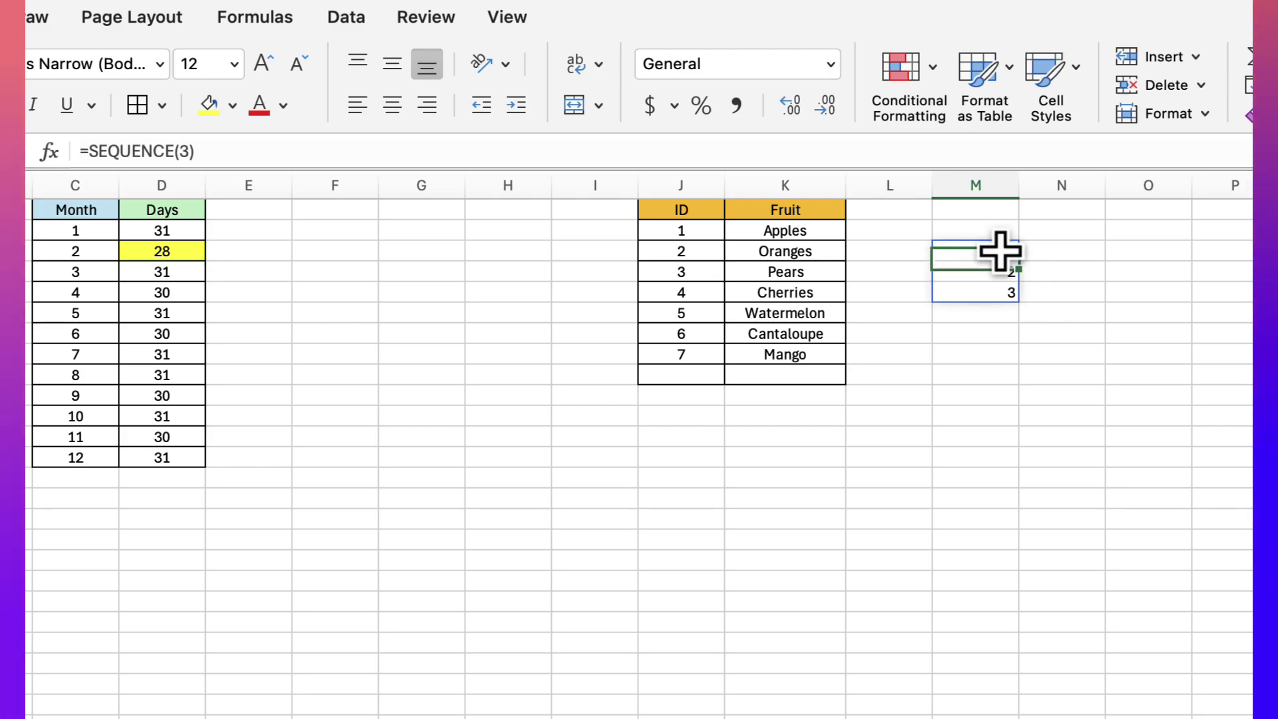
pyautogui.click(221, 152)
pyautogui.press('BackSpace')
pyautogui.write(',')
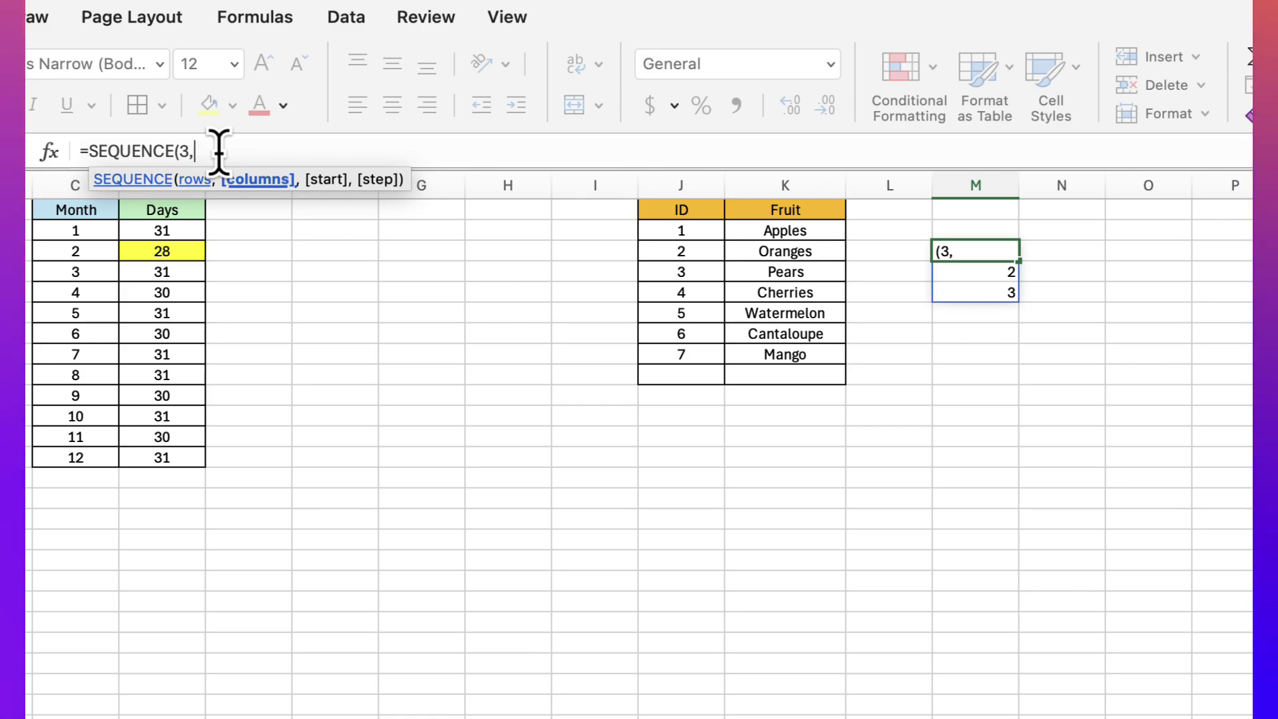
pyautogui.write('3)')
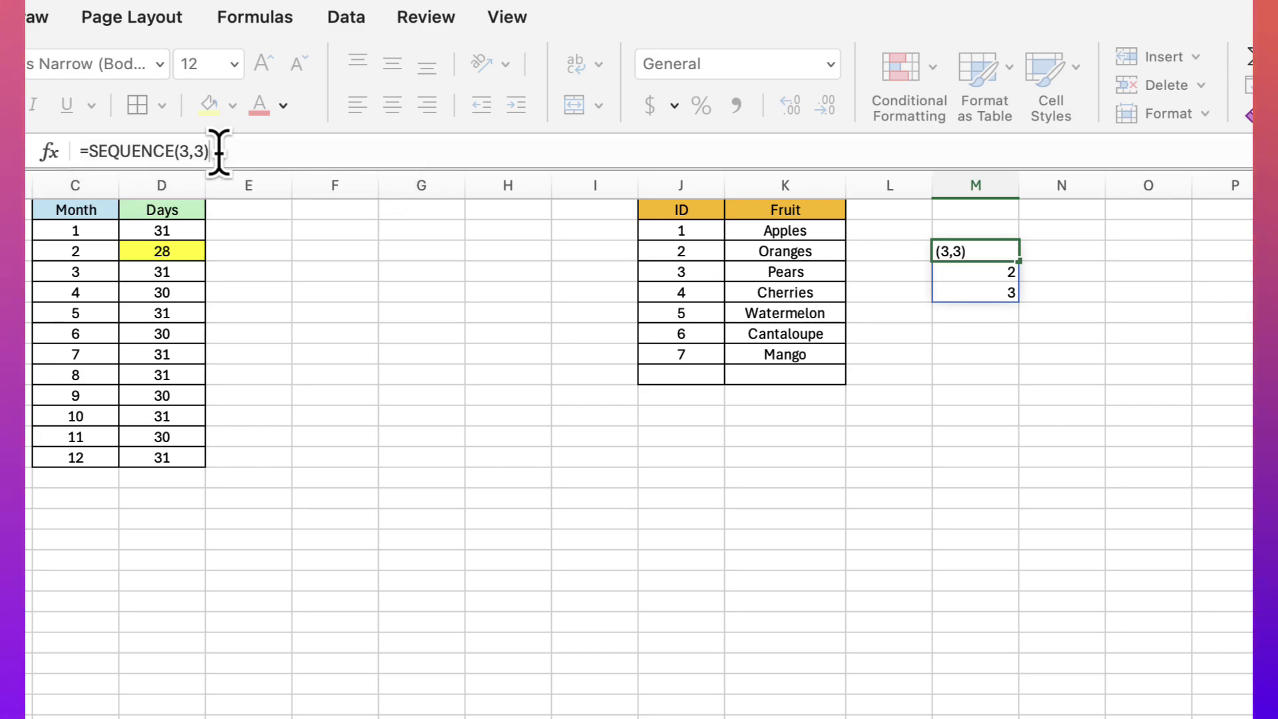
pyautogui.press('Return')
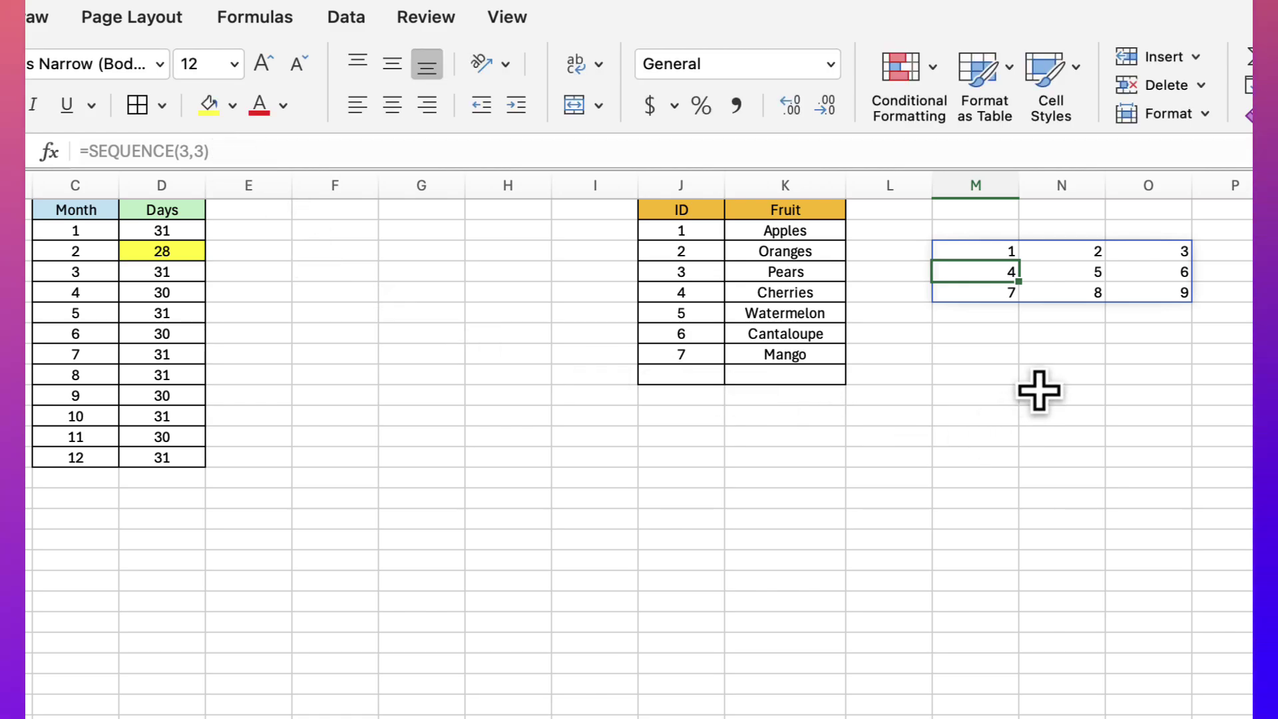
# - Change the formula in cell M3 to =SEQUENCE(3,3,2) so the grid starts at 2
pyautogui.click(979, 252)
pyautogui.click(230, 141)
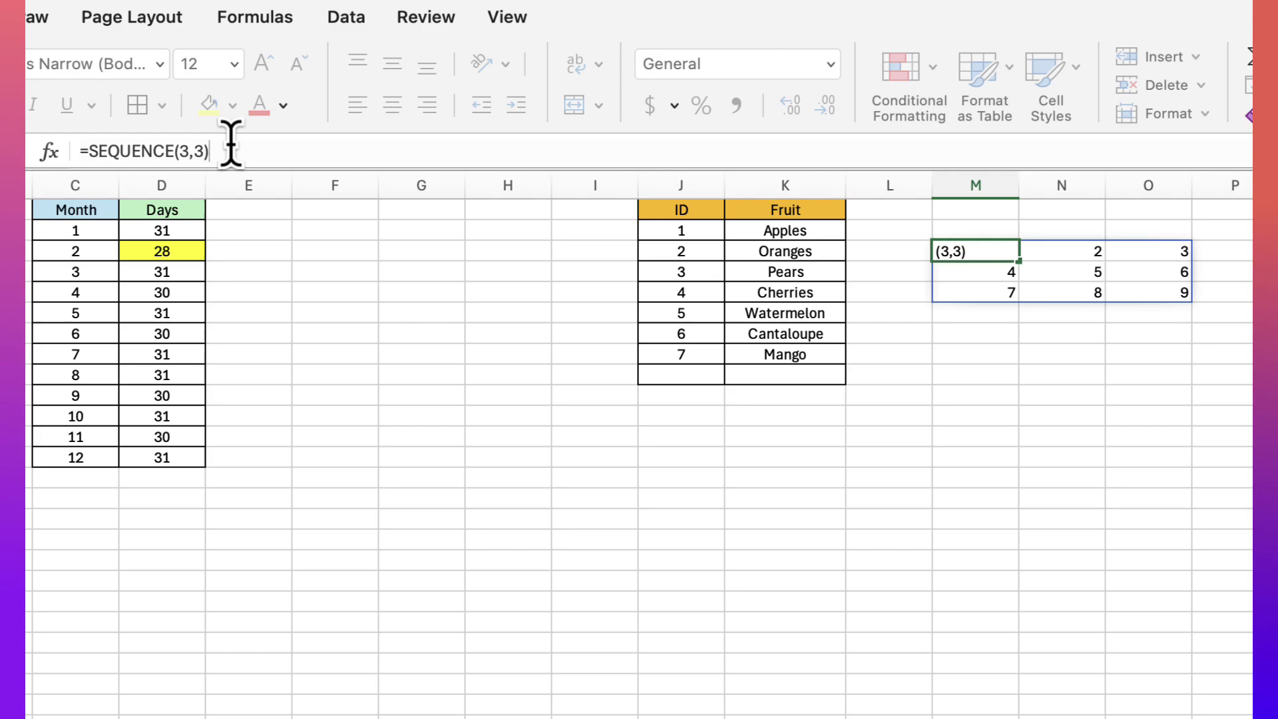
pyautogui.press('BackSpace')
pyautogui.write(',2')
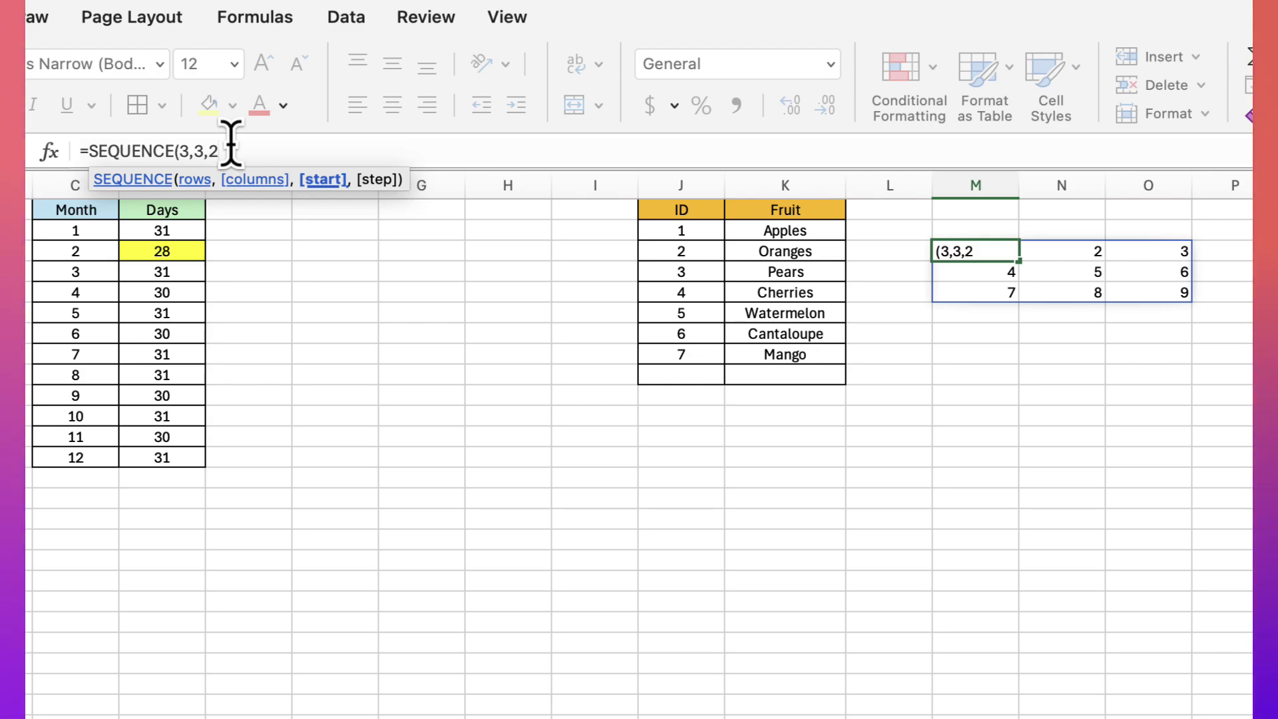
pyautogui.write(')')
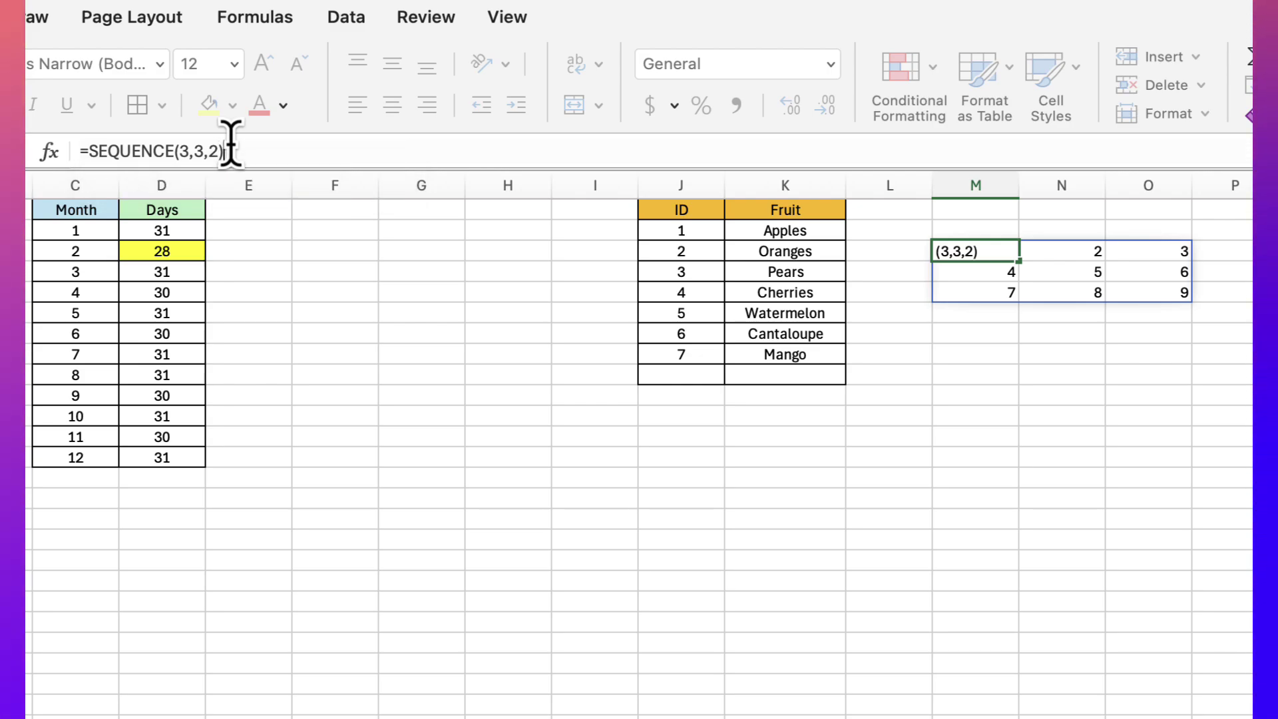
pyautogui.press('Return')
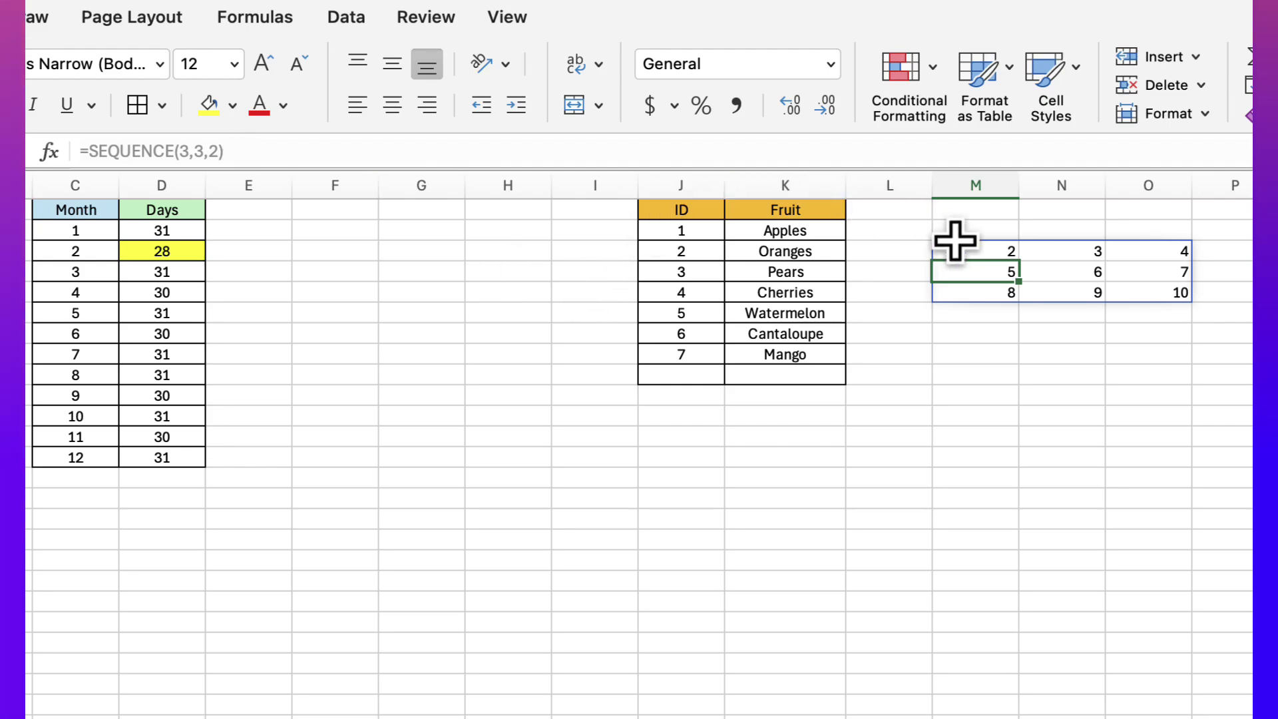
# - Add a step of 2 to the formula in cell M3, making it =SEQUENCE(3,3,2,2)
pyautogui.click(955, 243)
pyautogui.click(251, 149)
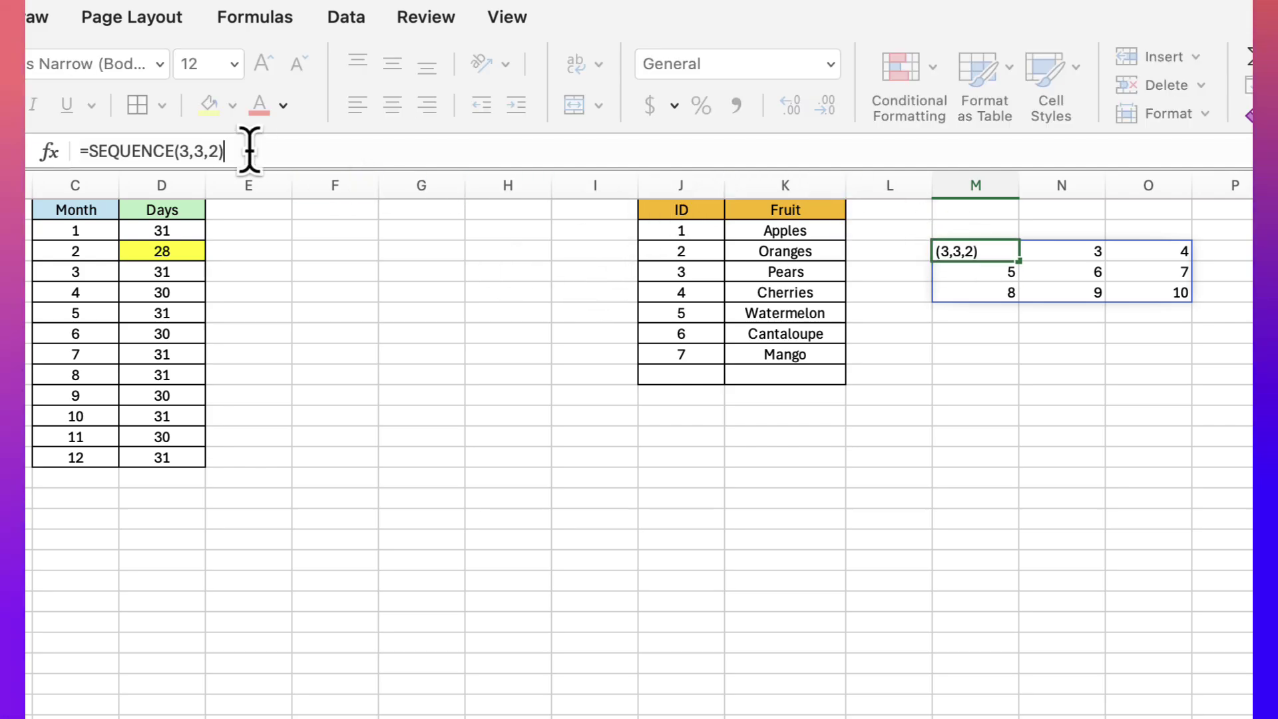
pyautogui.press('BackSpace')
pyautogui.write(',')
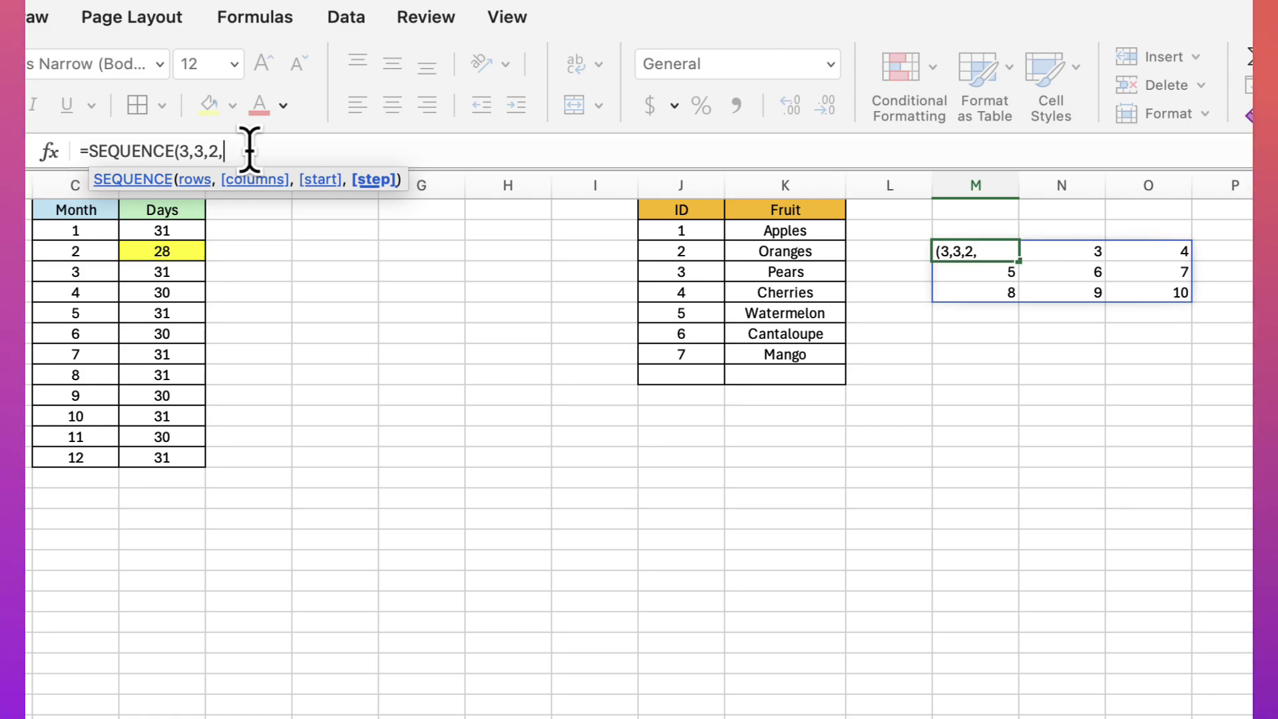
pyautogui.write('2)')
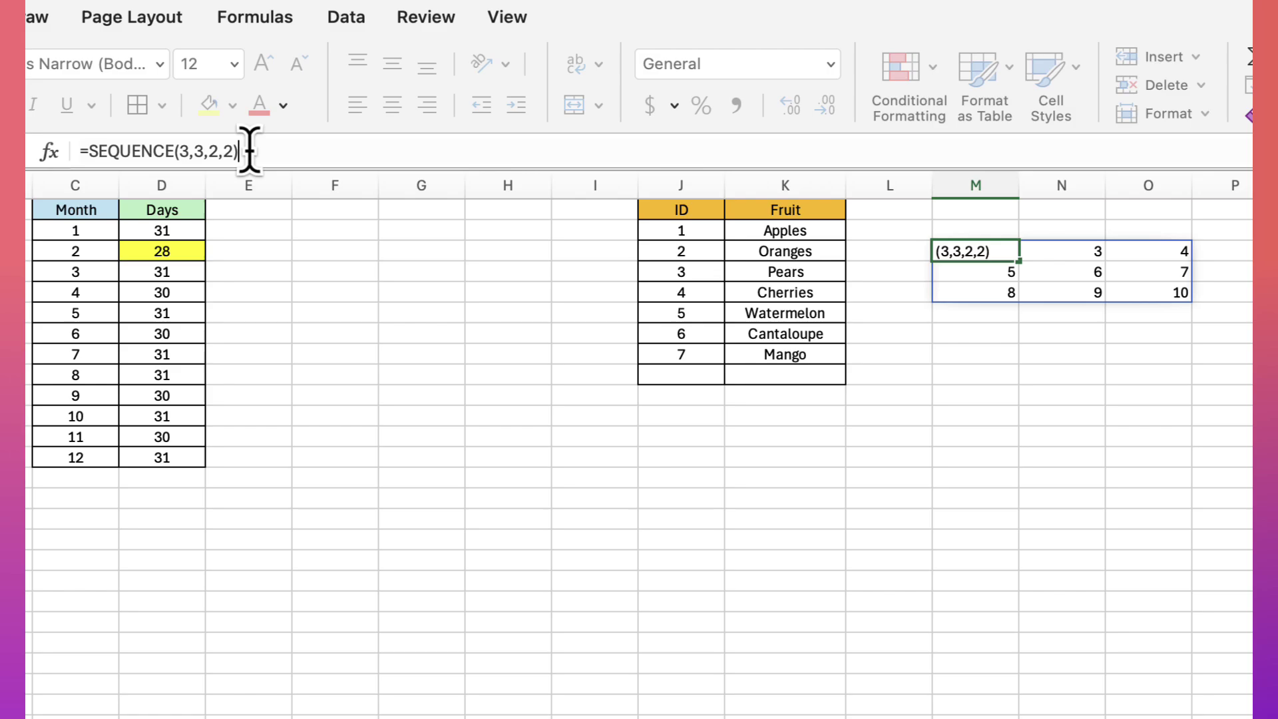
pyautogui.press('Return')
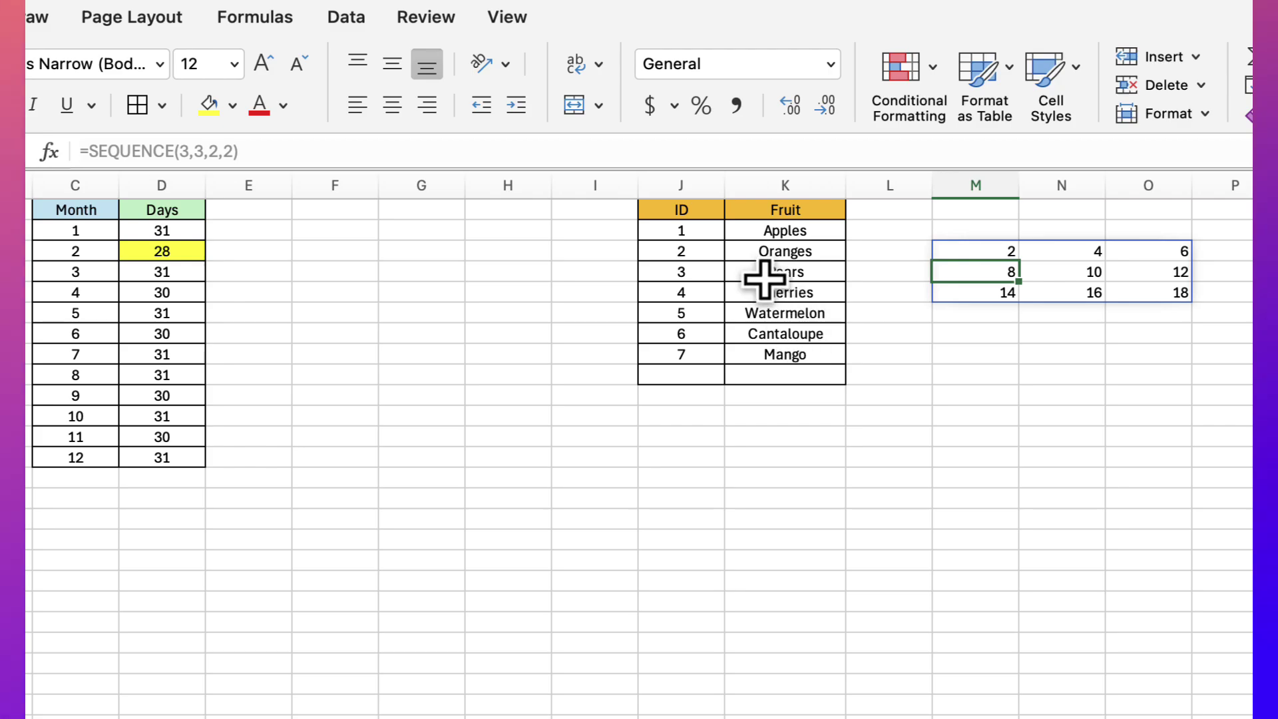
# - Check the ID column's SEQUENCE formula and add Peaches to the Fruit list in cell K9
pyautogui.click(680, 230)
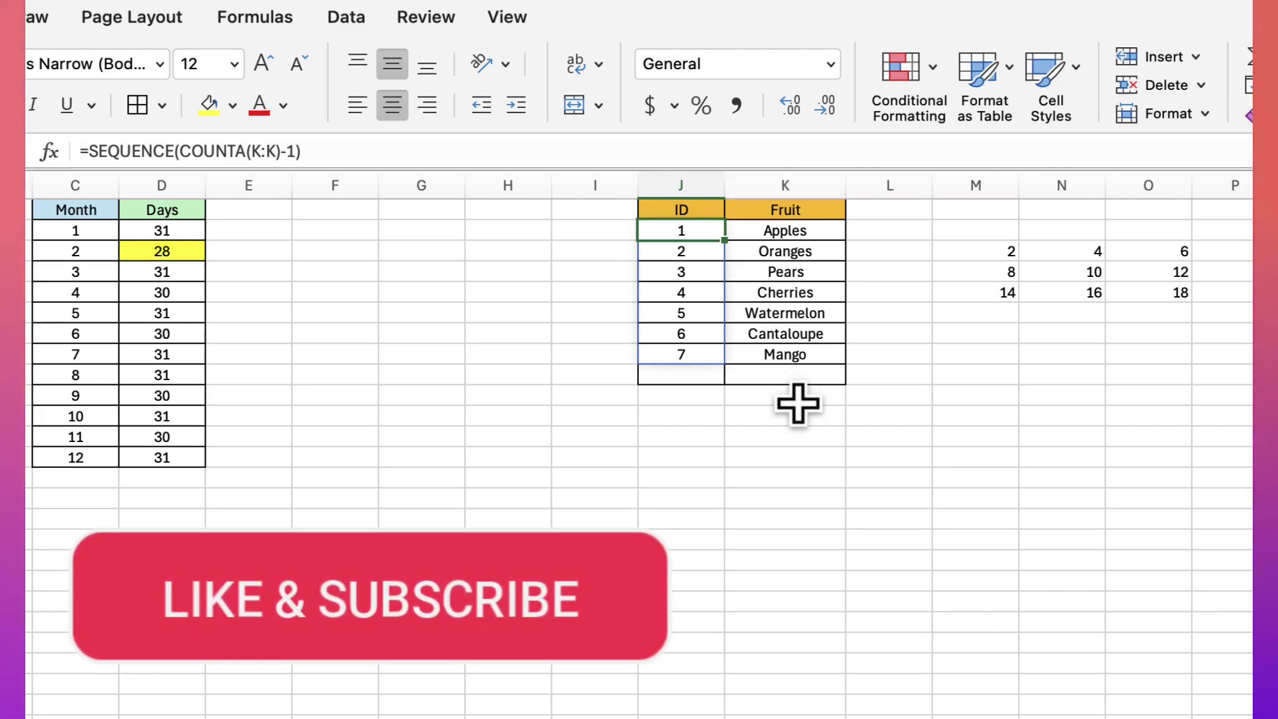
pyautogui.click(791, 375)
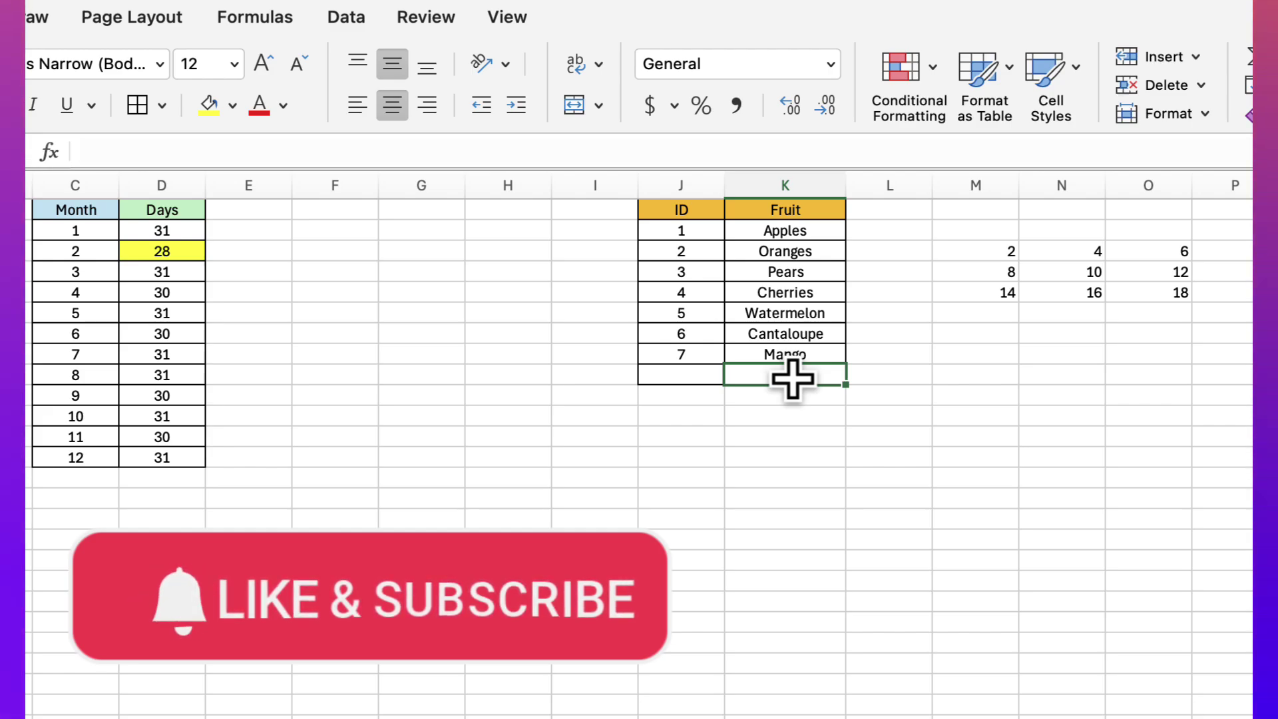
pyautogui.write('Pearsaches')
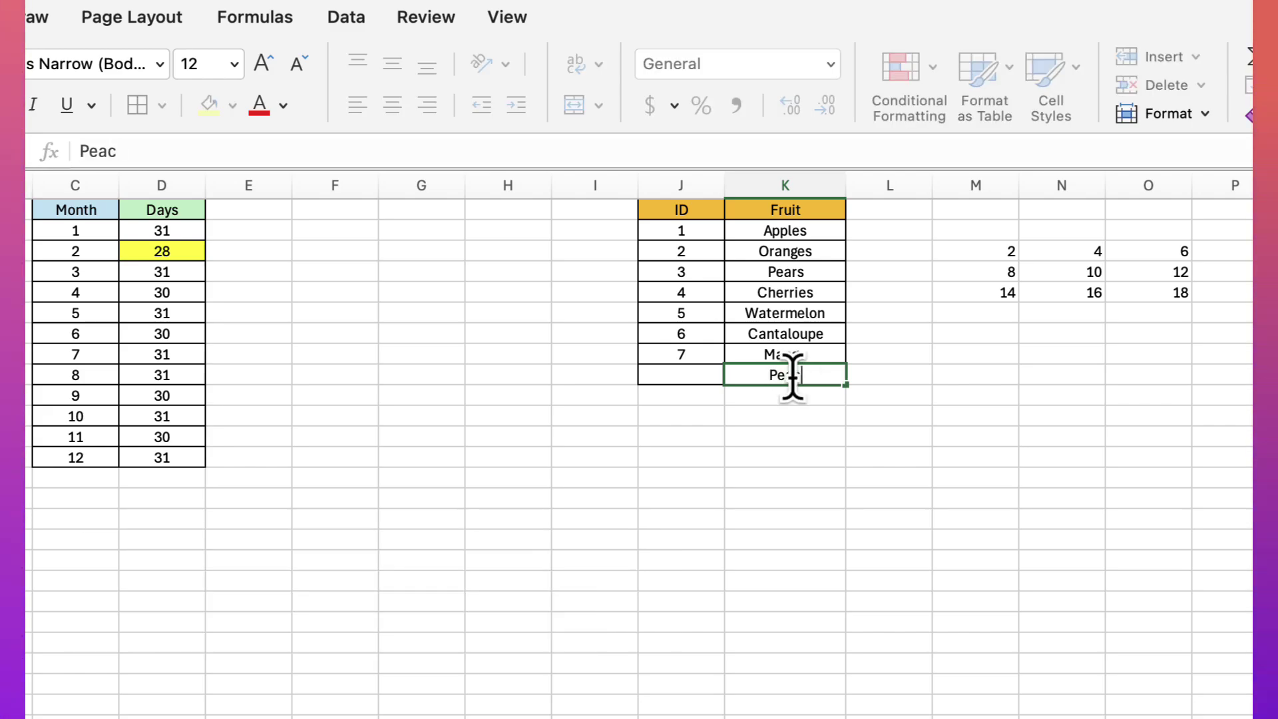
pyautogui.press('Return')
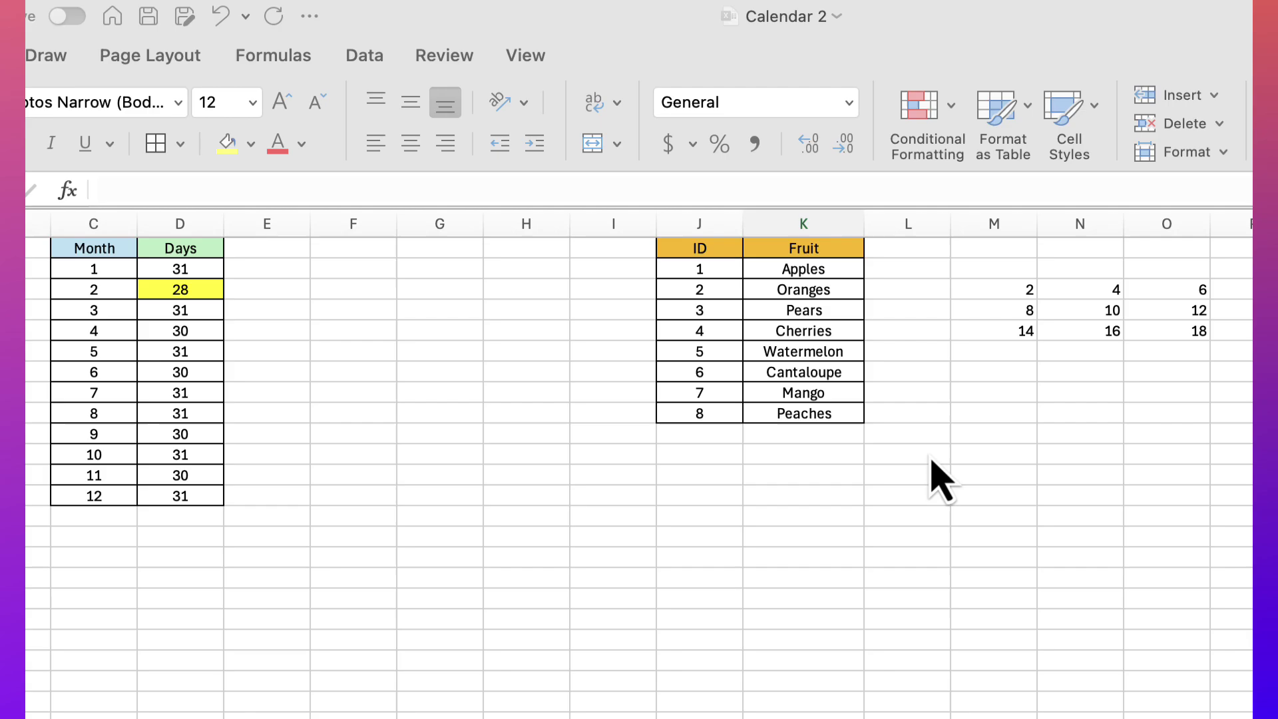
# - Clear the sequence grid starting in cell M3 and enter 1 there as the lookup value
pyautogui.click(997, 288)
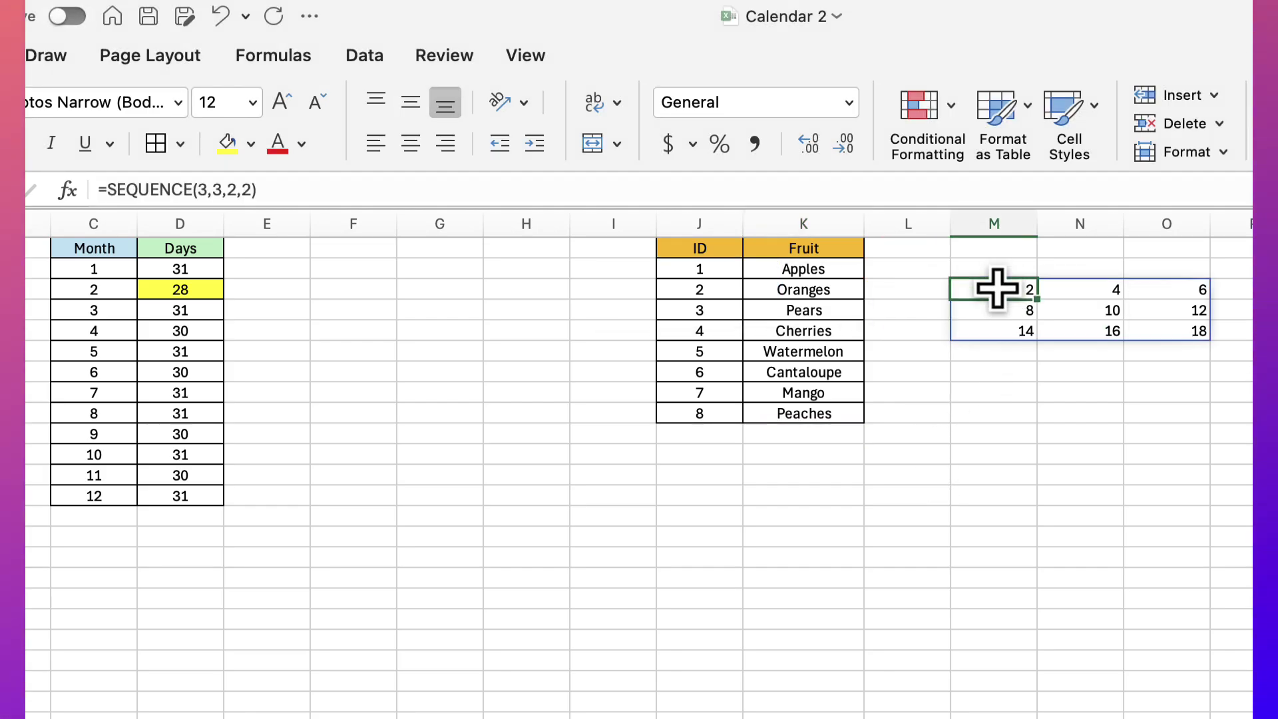
pyautogui.press('Delete')
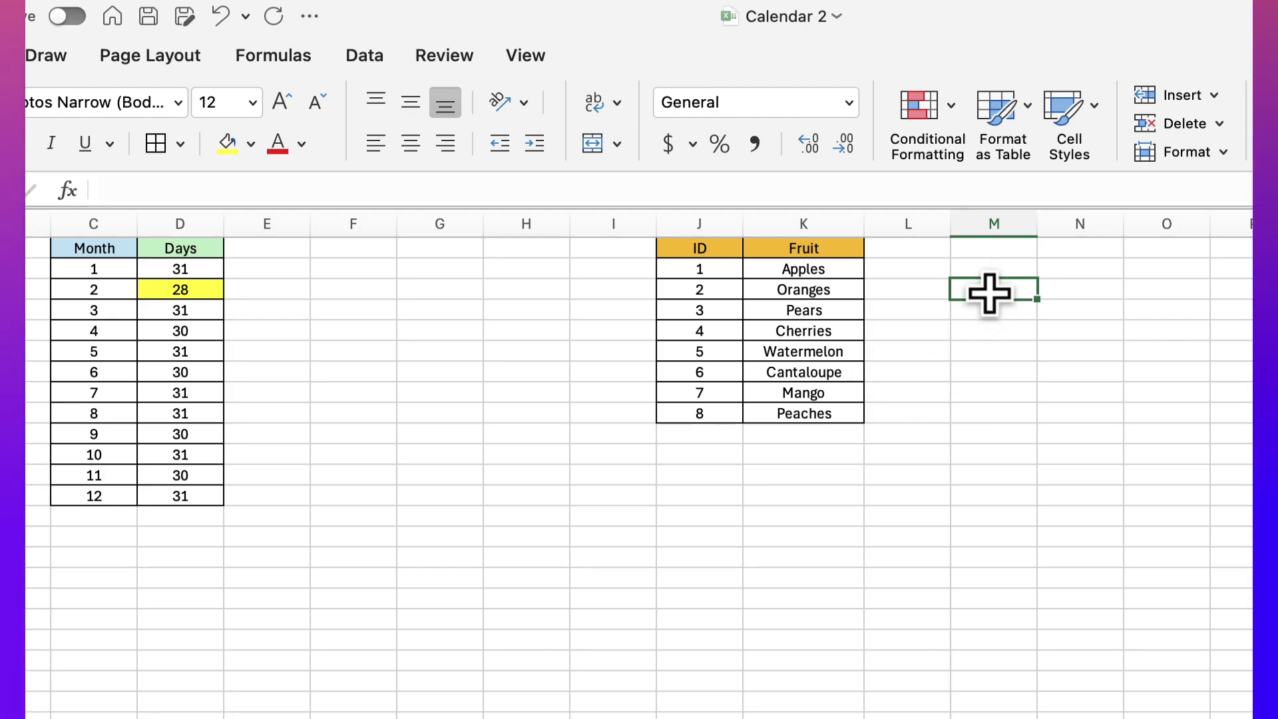
pyautogui.write('1')
pyautogui.click(1083, 325)
pyautogui.click(994, 294)
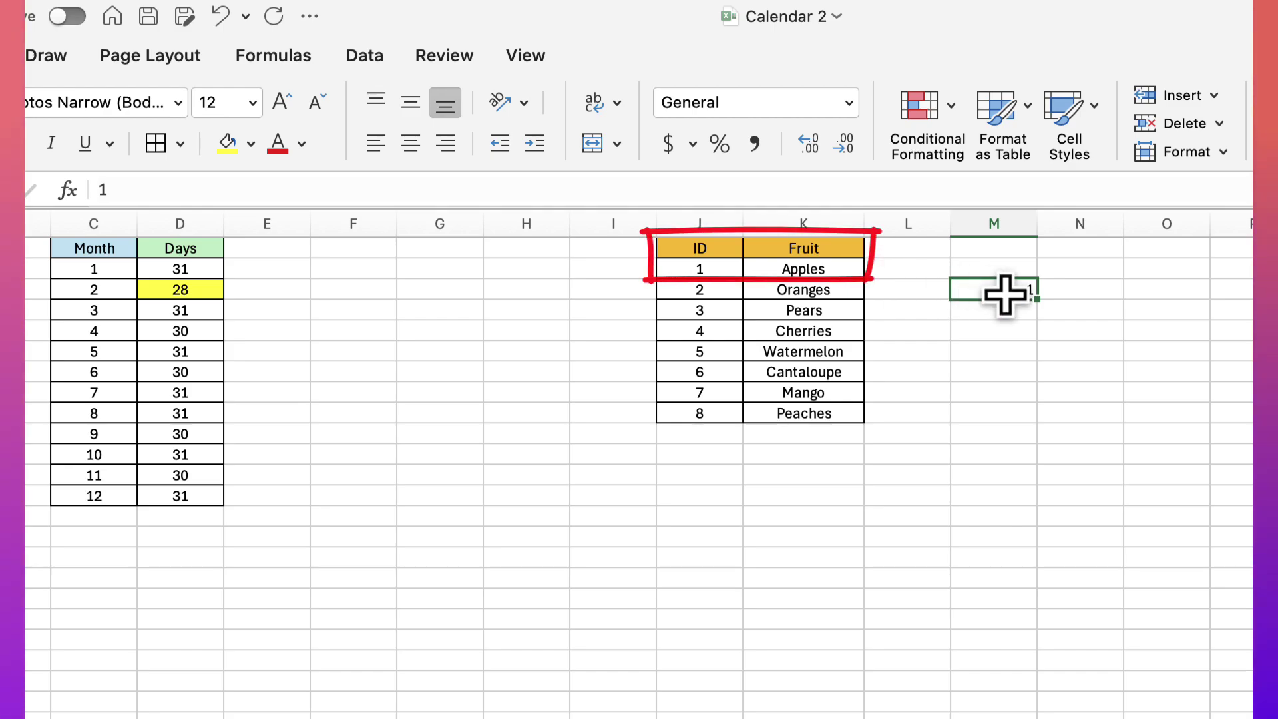
# - Enter =XLOOKUP(M3,J2#,K2:K9) in cell M4 to return the fruit matching the ID in M3
pyautogui.click(990, 311)
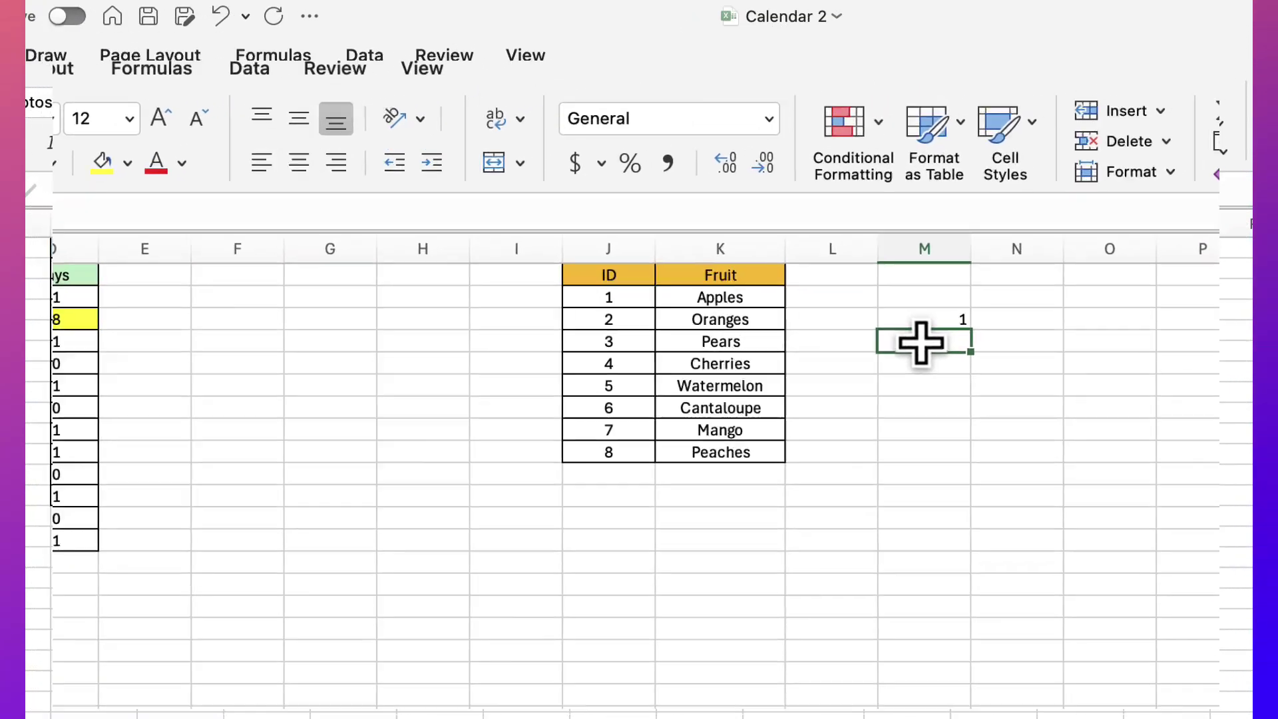
pyautogui.write('=')
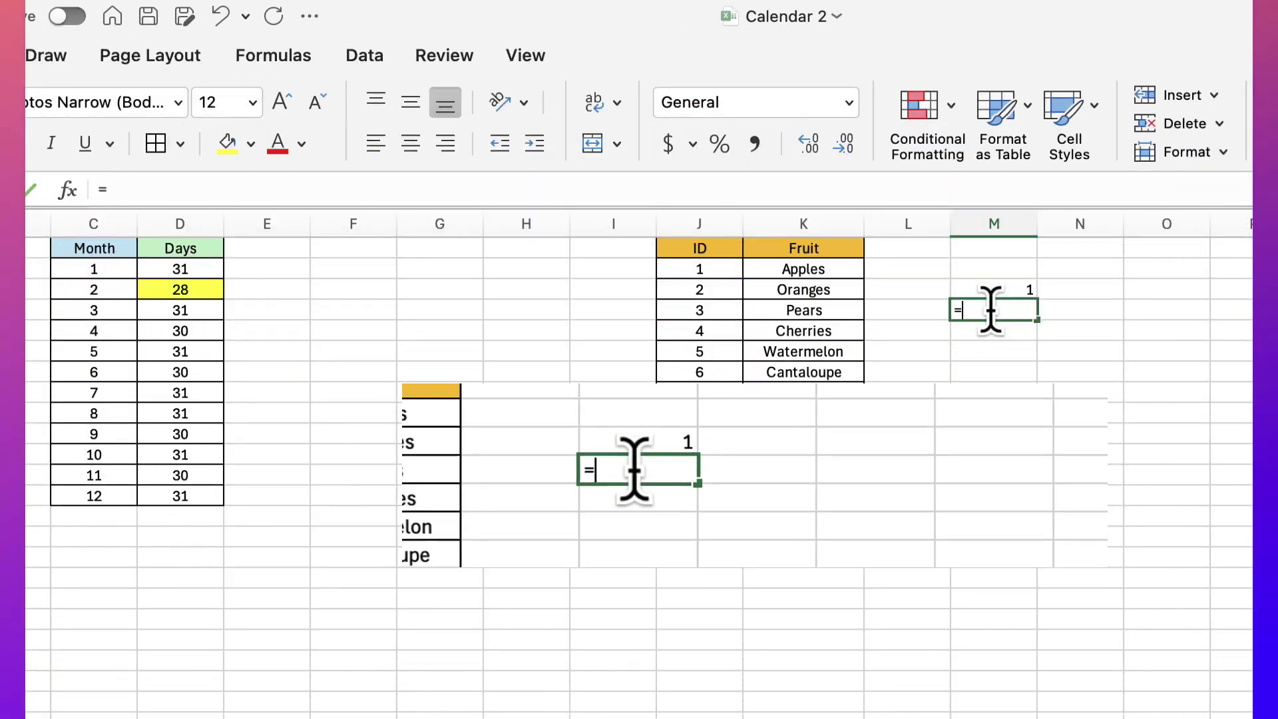
pyautogui.write('xlookup')
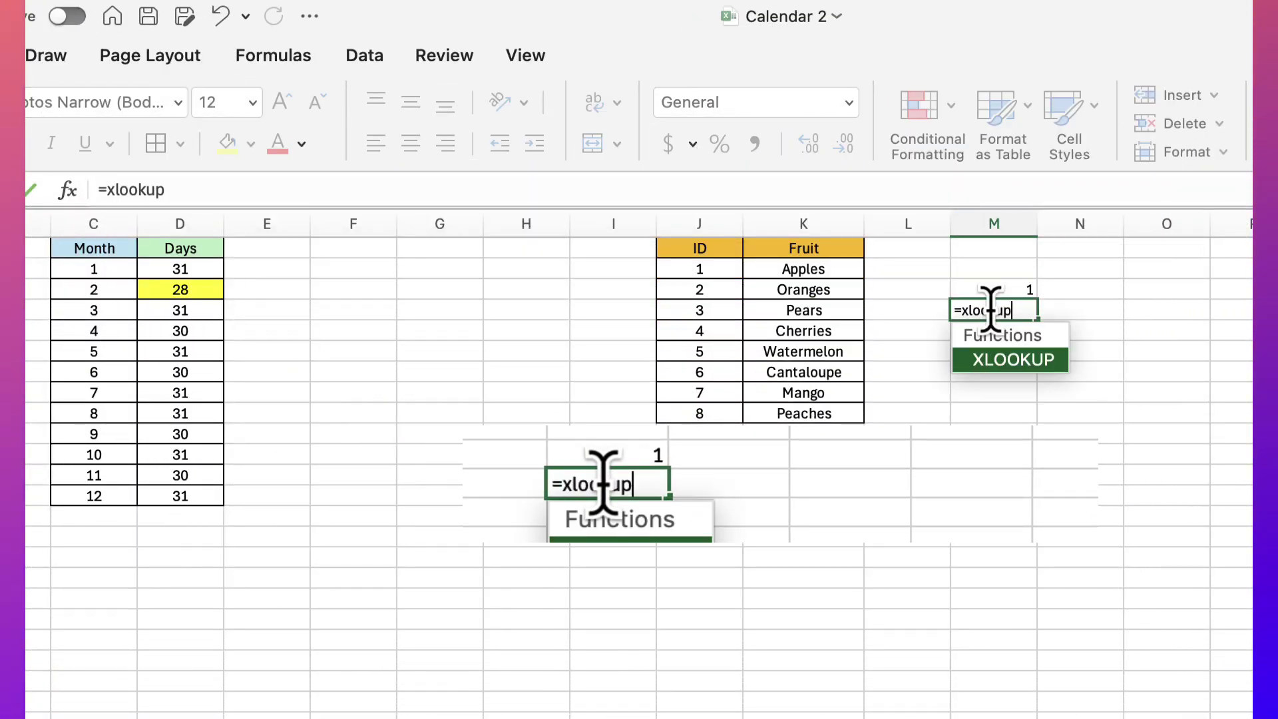
pyautogui.write('(')
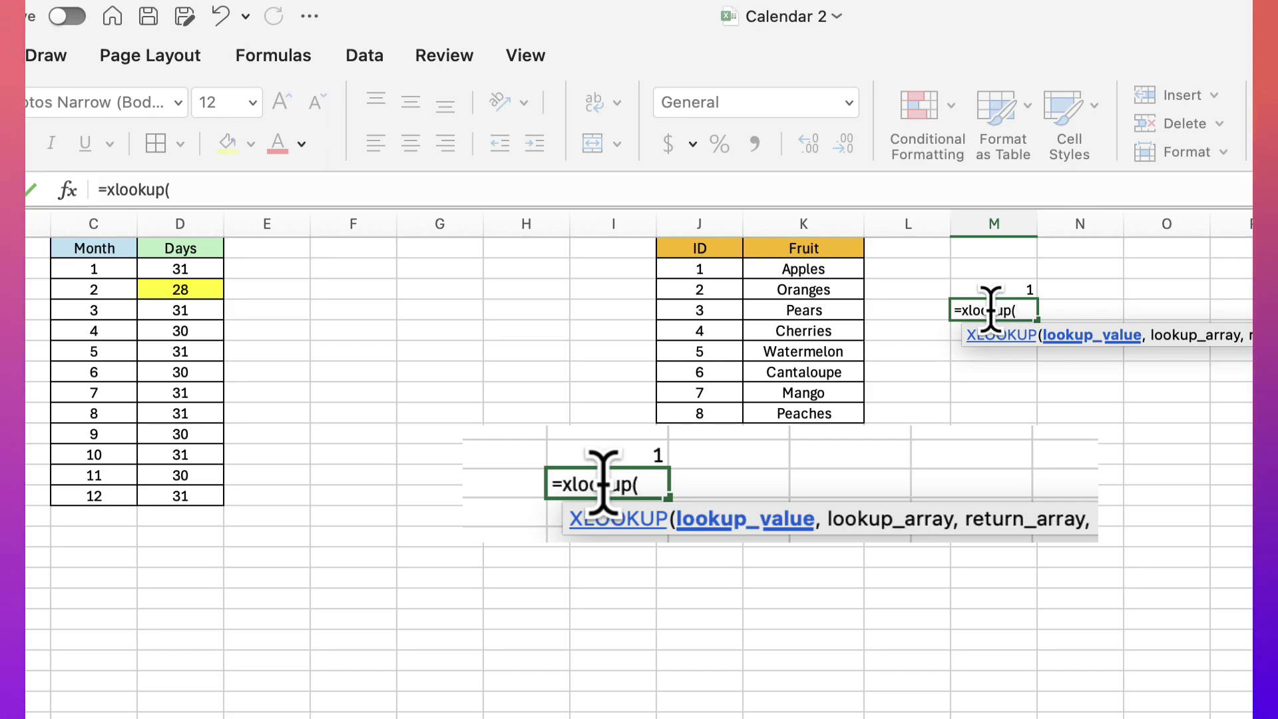
pyautogui.click(1014, 291)
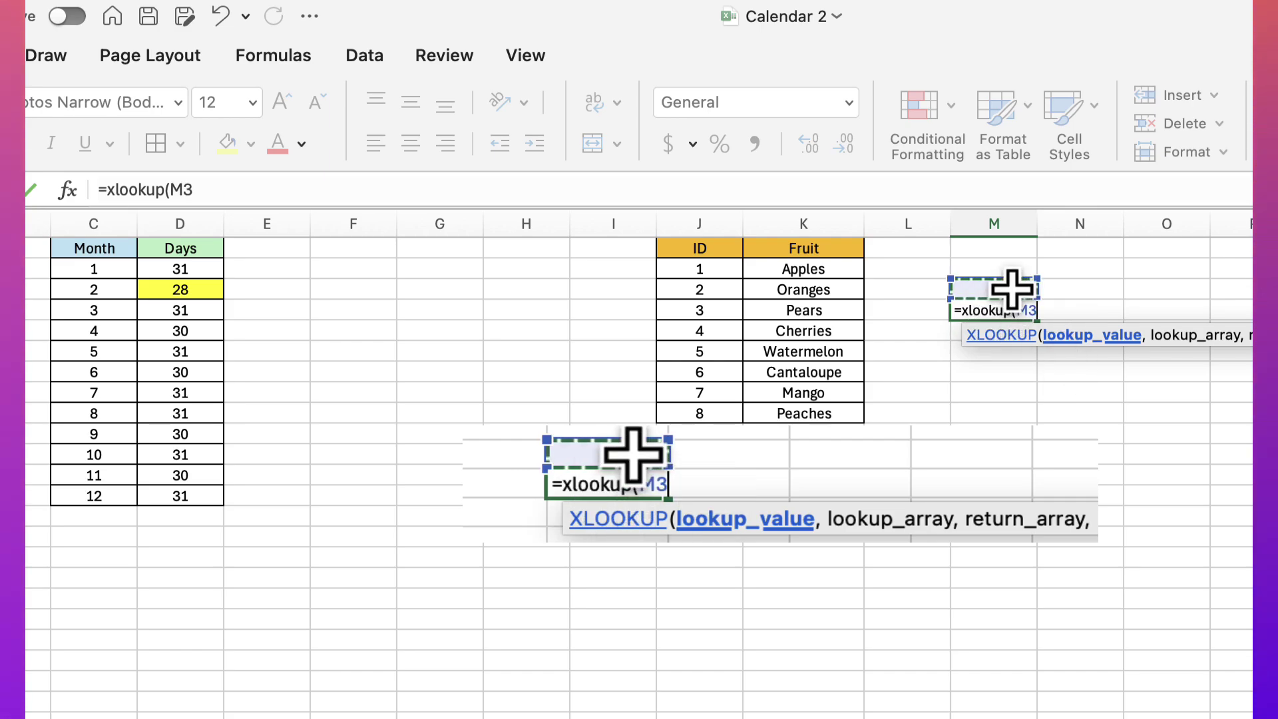
pyautogui.write(',')
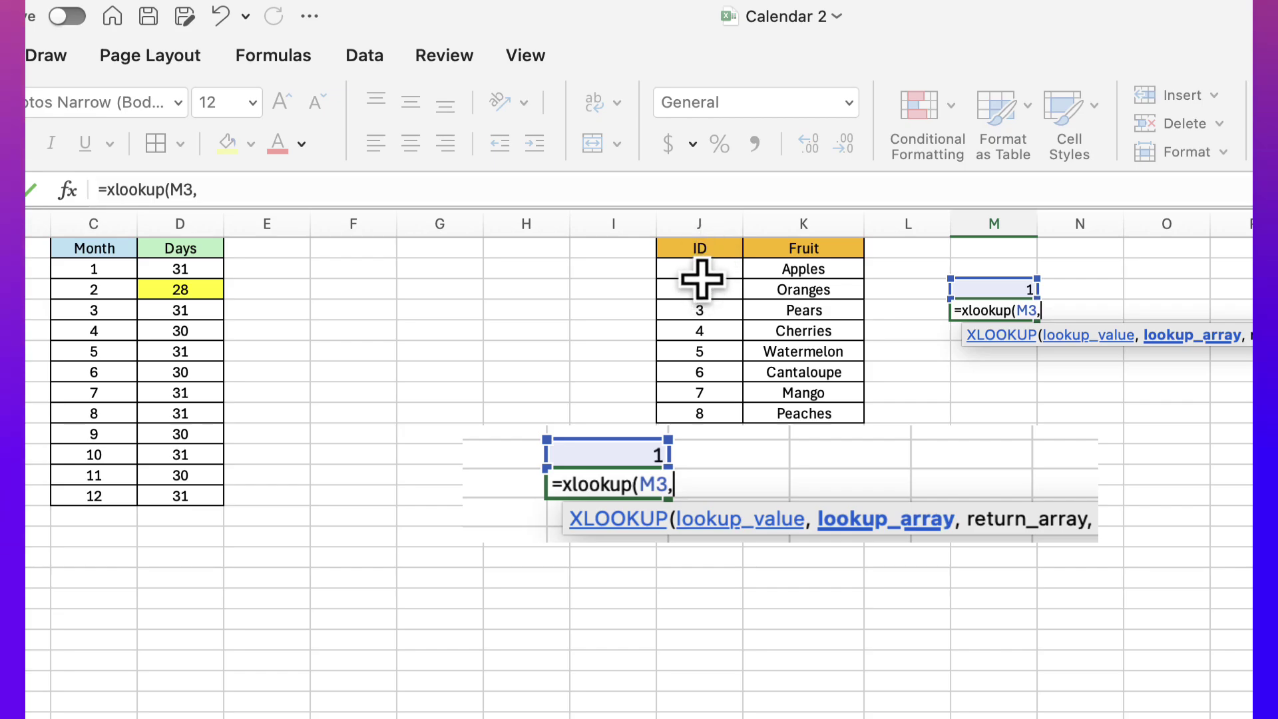
pyautogui.moveTo(699, 267); pyautogui.dragTo(712, 412)
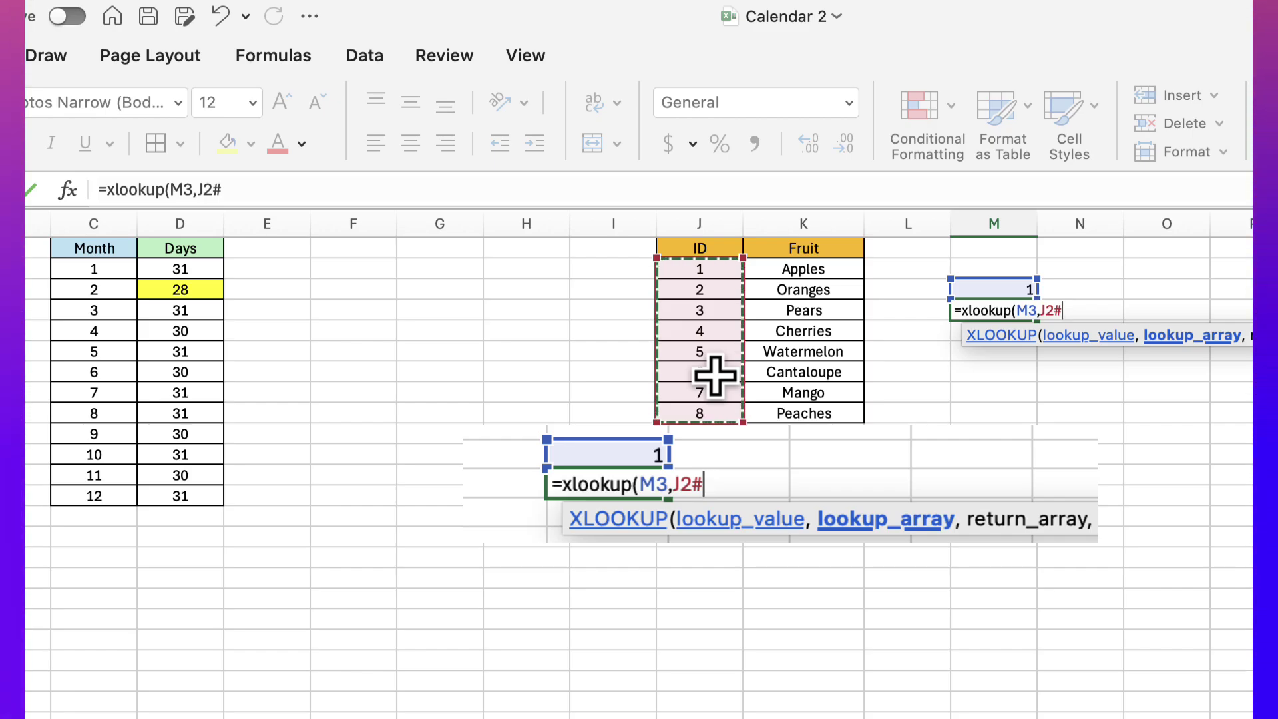
pyautogui.write(',')
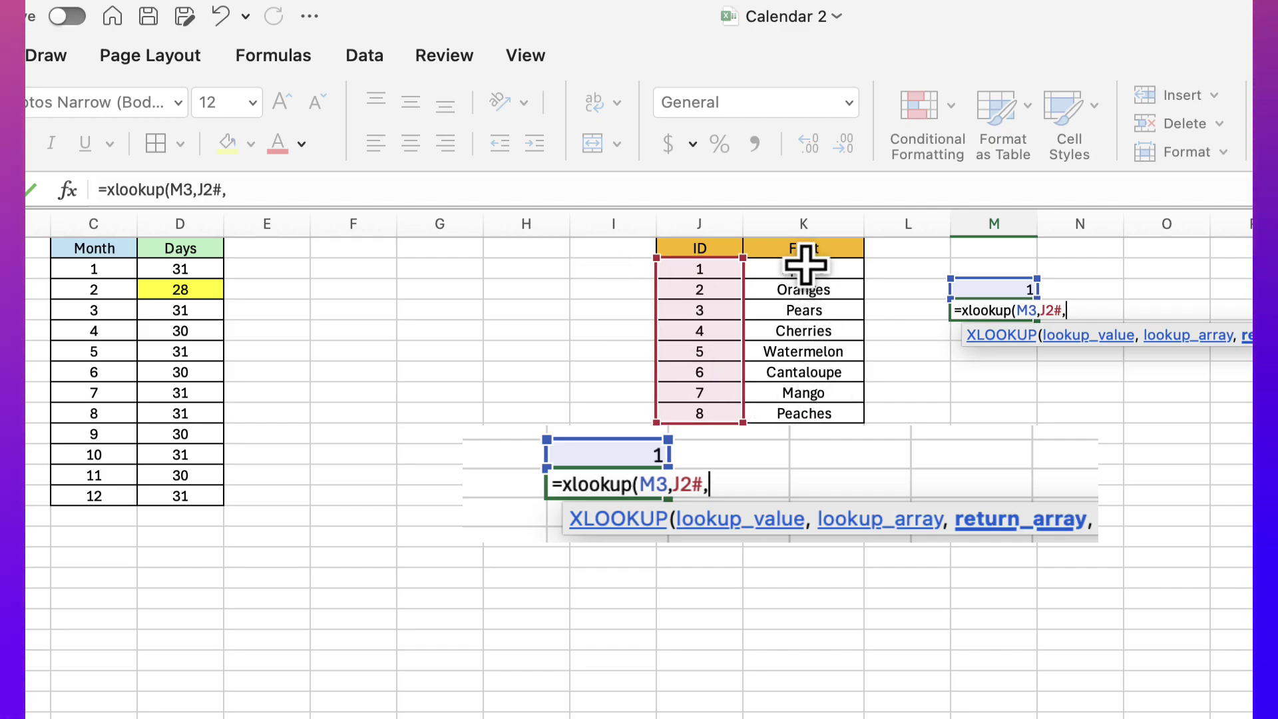
pyautogui.moveTo(806, 268); pyautogui.dragTo(813, 410)
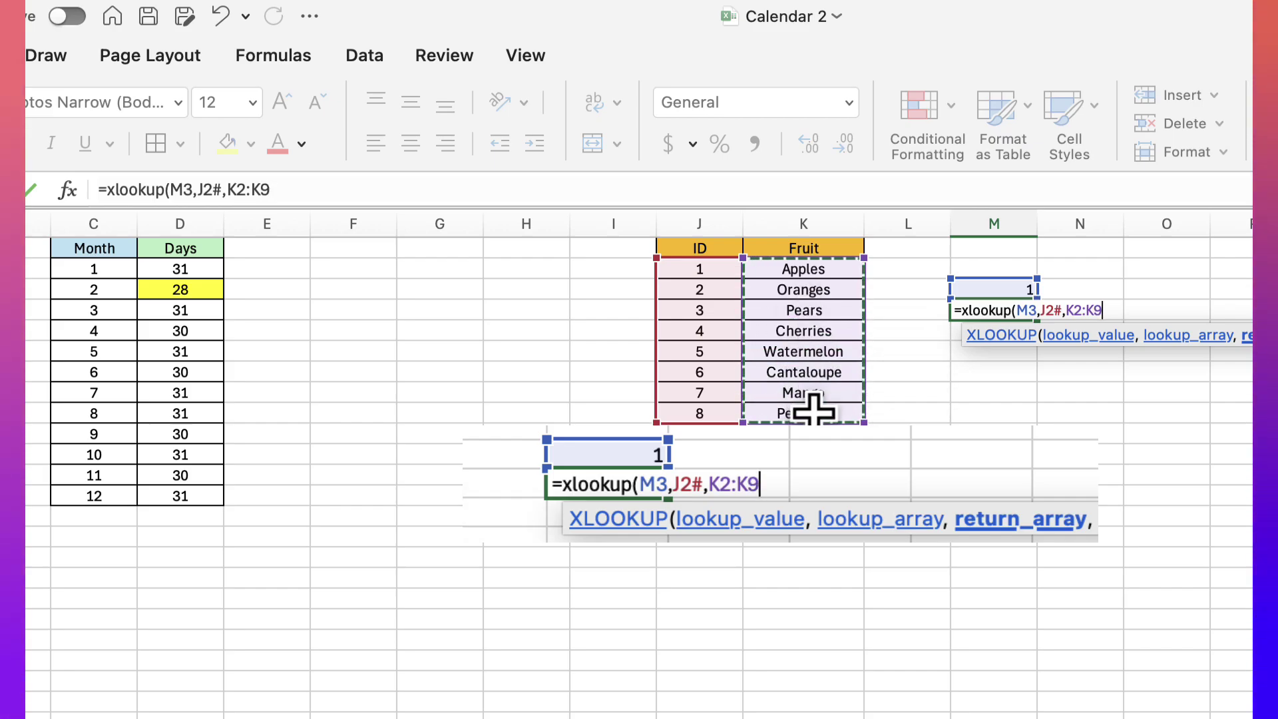
pyautogui.write(')')
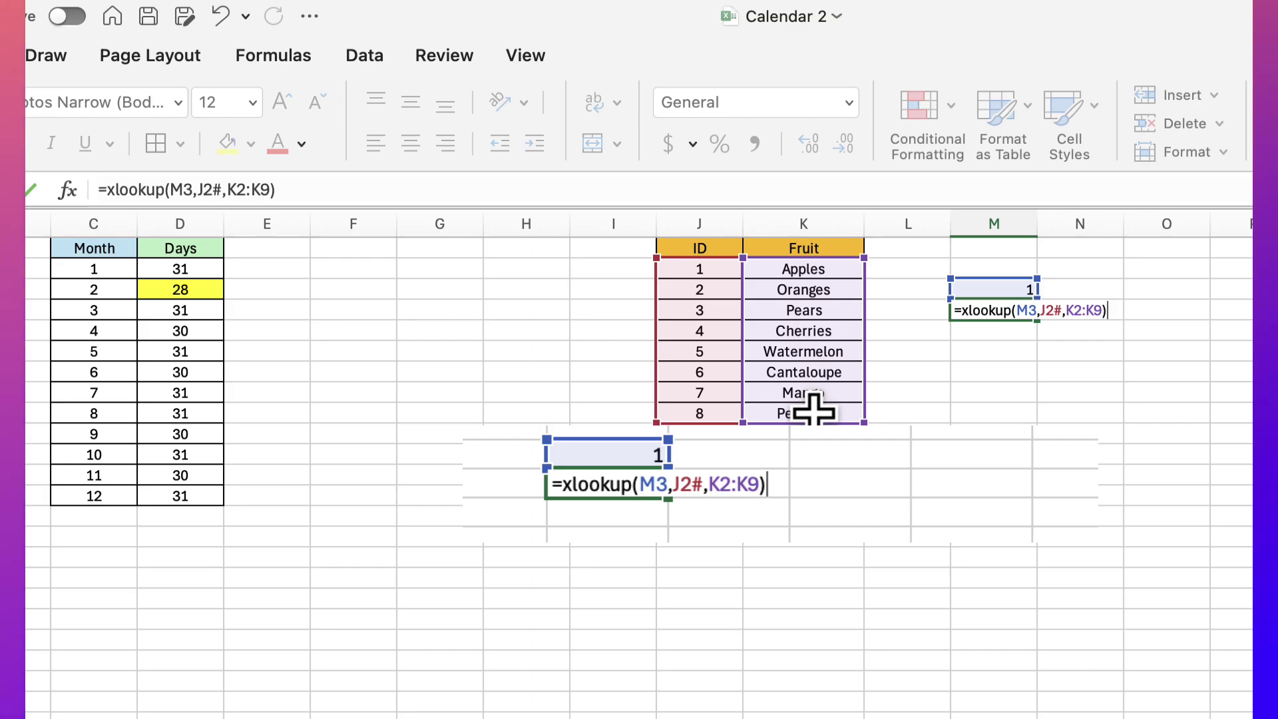
pyautogui.press('Return')
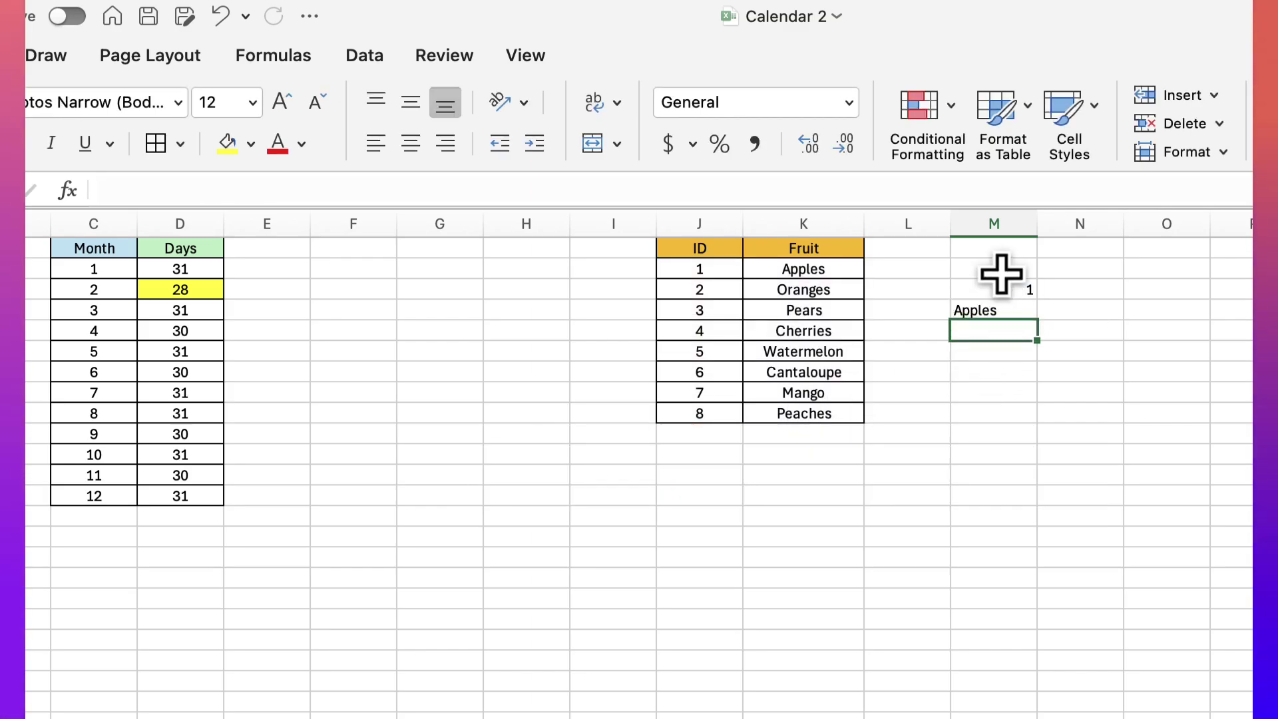
# - Set the lookup value in cell M3 to 2 to test the fruit lookup
pyautogui.click(1004, 285)
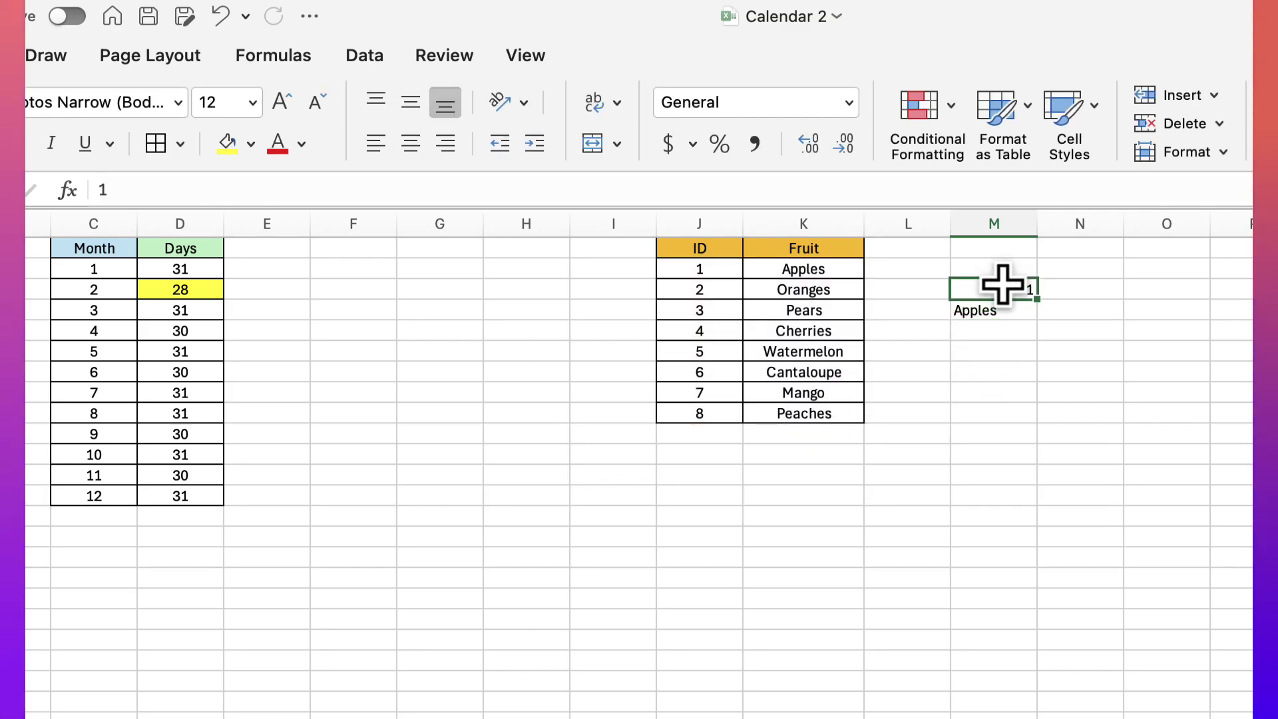
pyautogui.write('2')
pyautogui.press('Return')
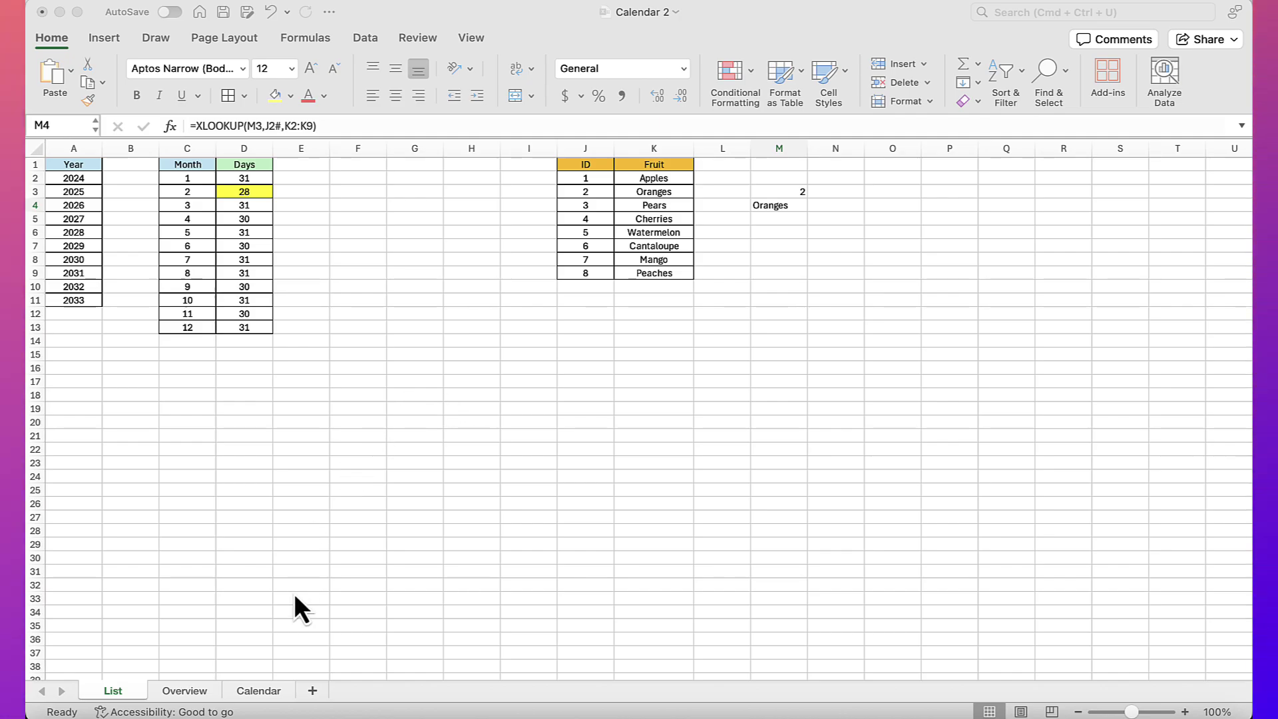
# - In cell C1 of the Calendar sheet, begin a SEQUENCE formula with 1 as the rows argument
pyautogui.click(260, 696)
pyautogui.click(260, 696)
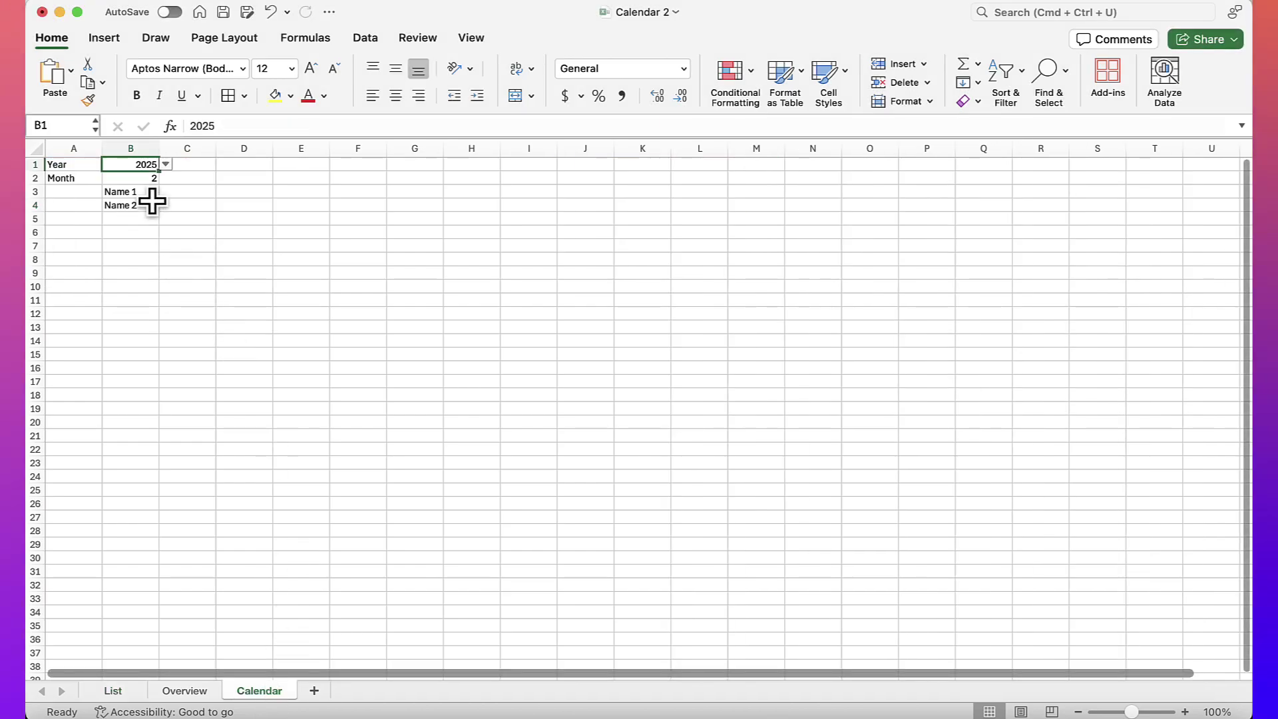
pyautogui.click(194, 165)
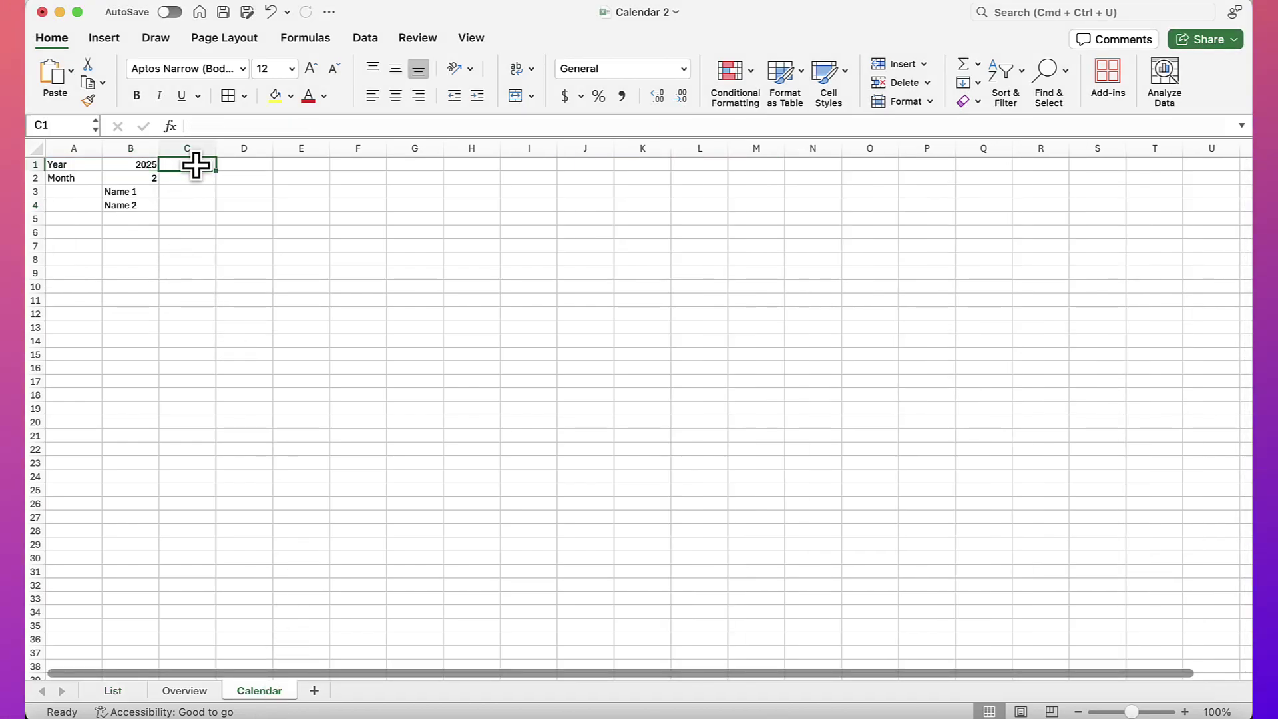
pyautogui.click(234, 125)
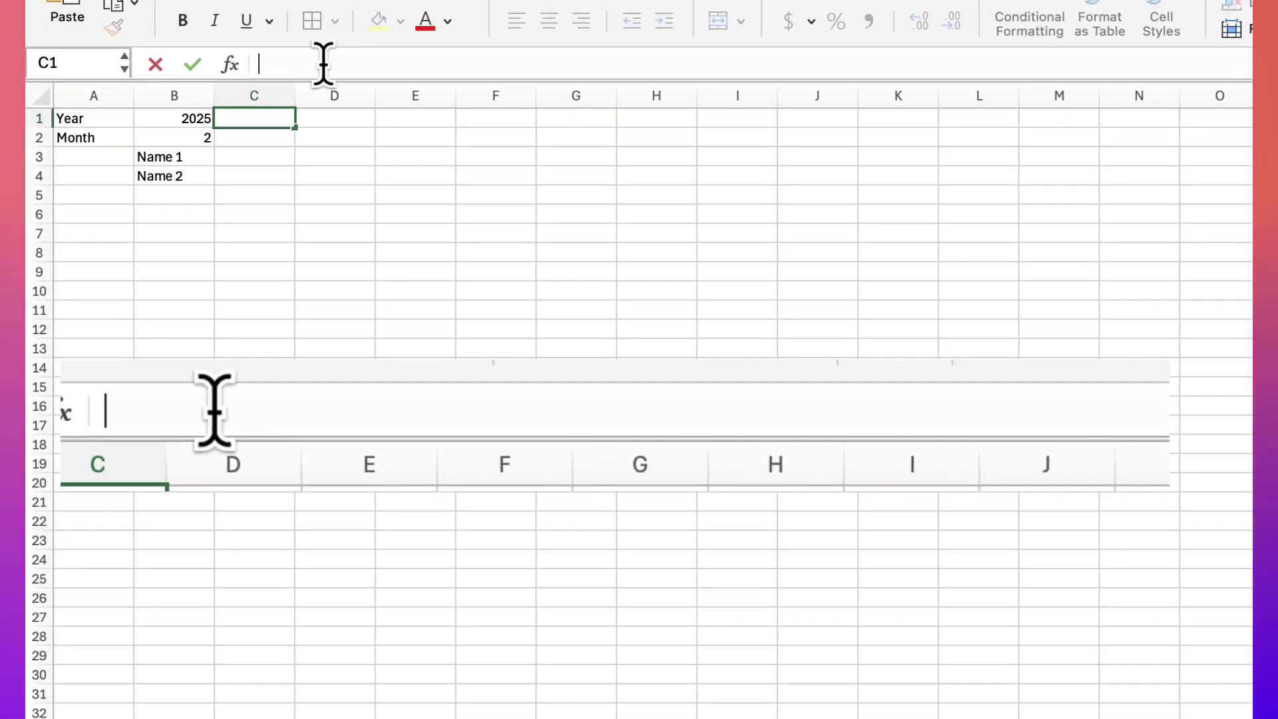
pyautogui.write('=se')
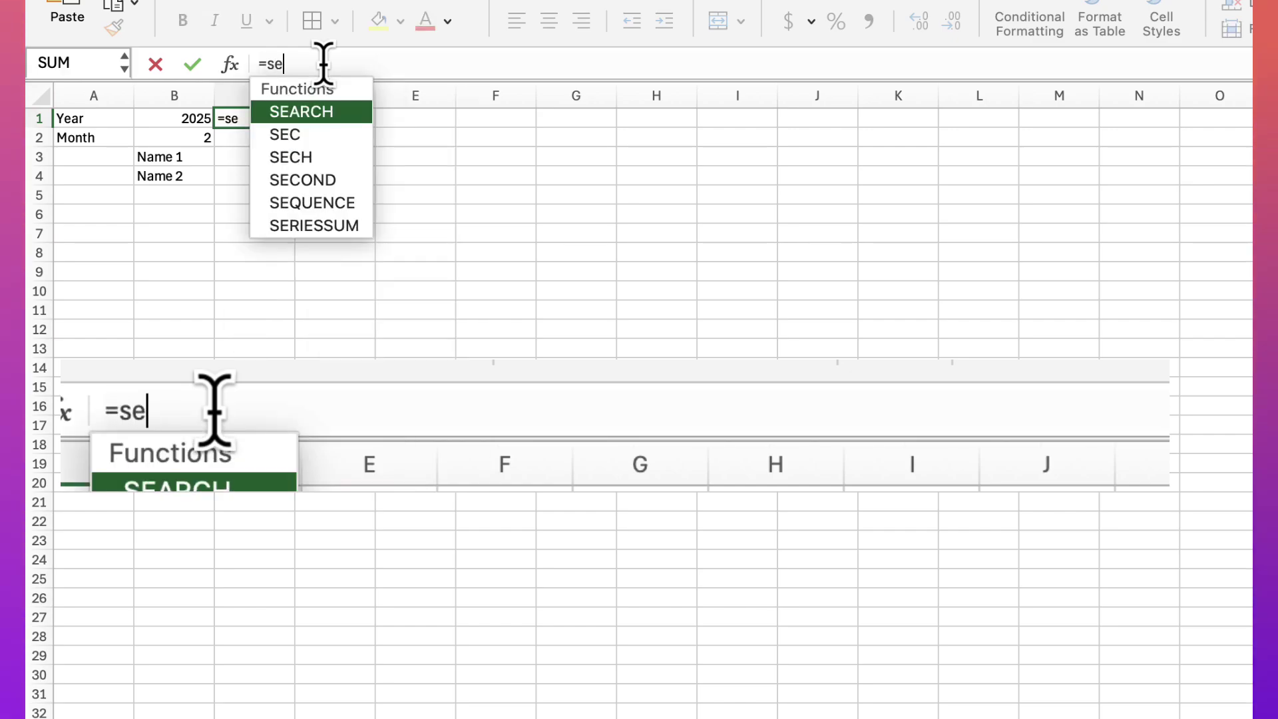
pyautogui.write('quence(')
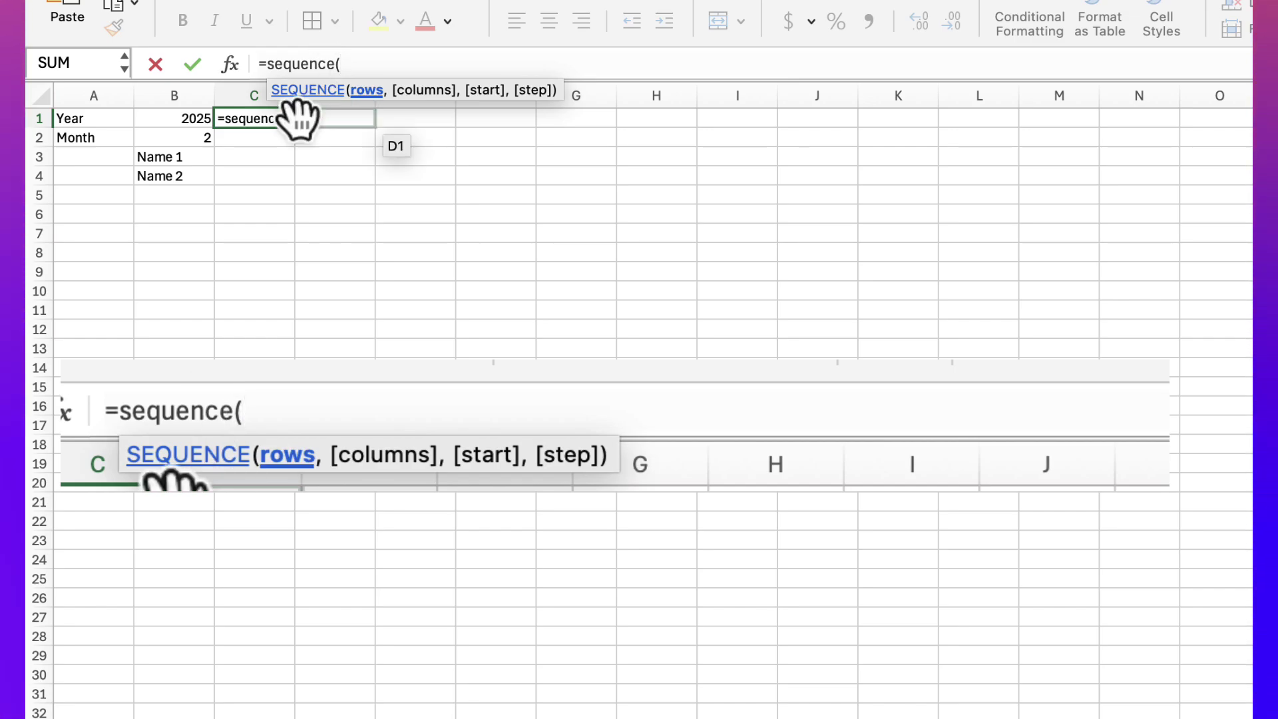
pyautogui.write('1')
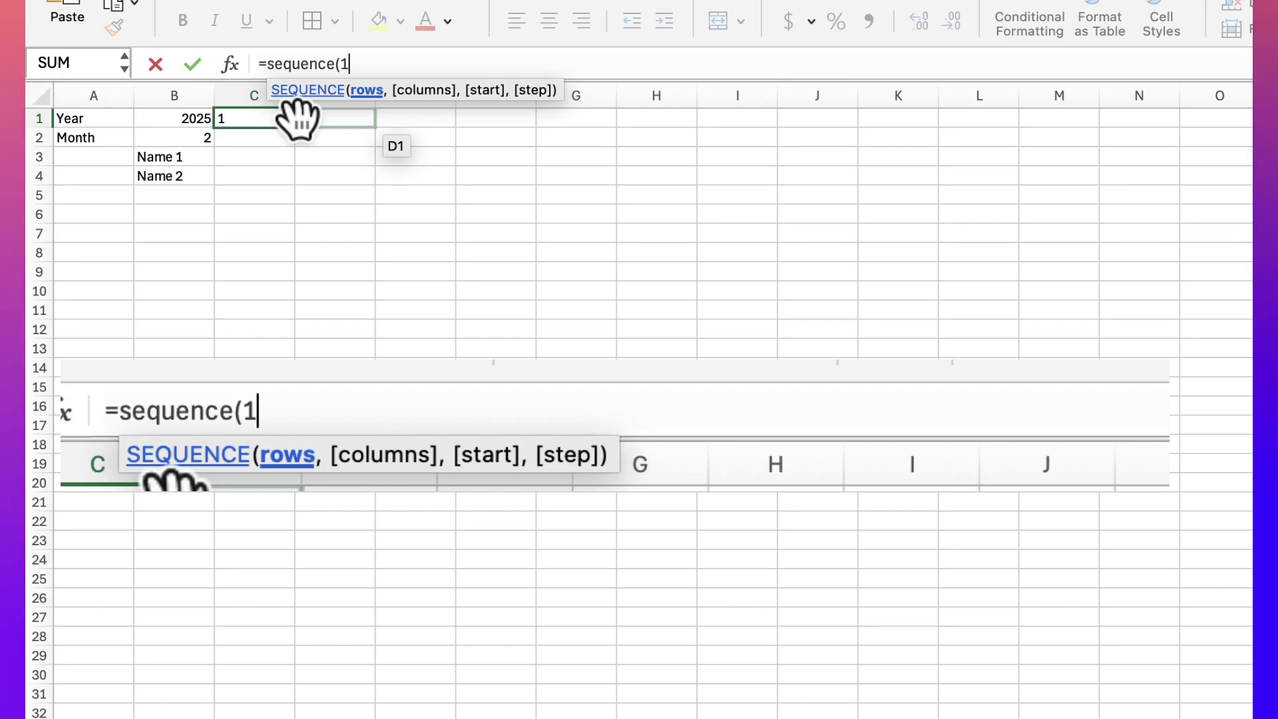
pyautogui.write(',')
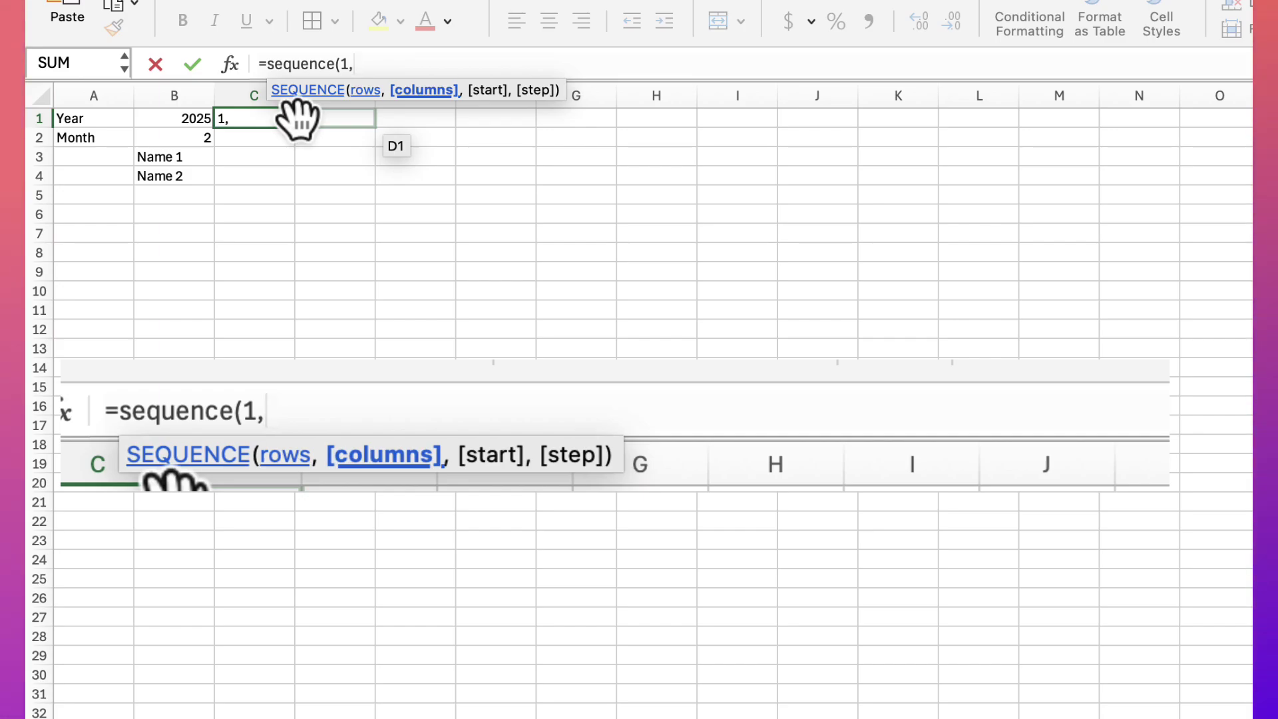
# - Use XLOOKUP(B2,List!C2:C13,List!D2:D13) as the SEQUENCE columns argument to return the selected month's day count
pyautogui.write('xlookup')
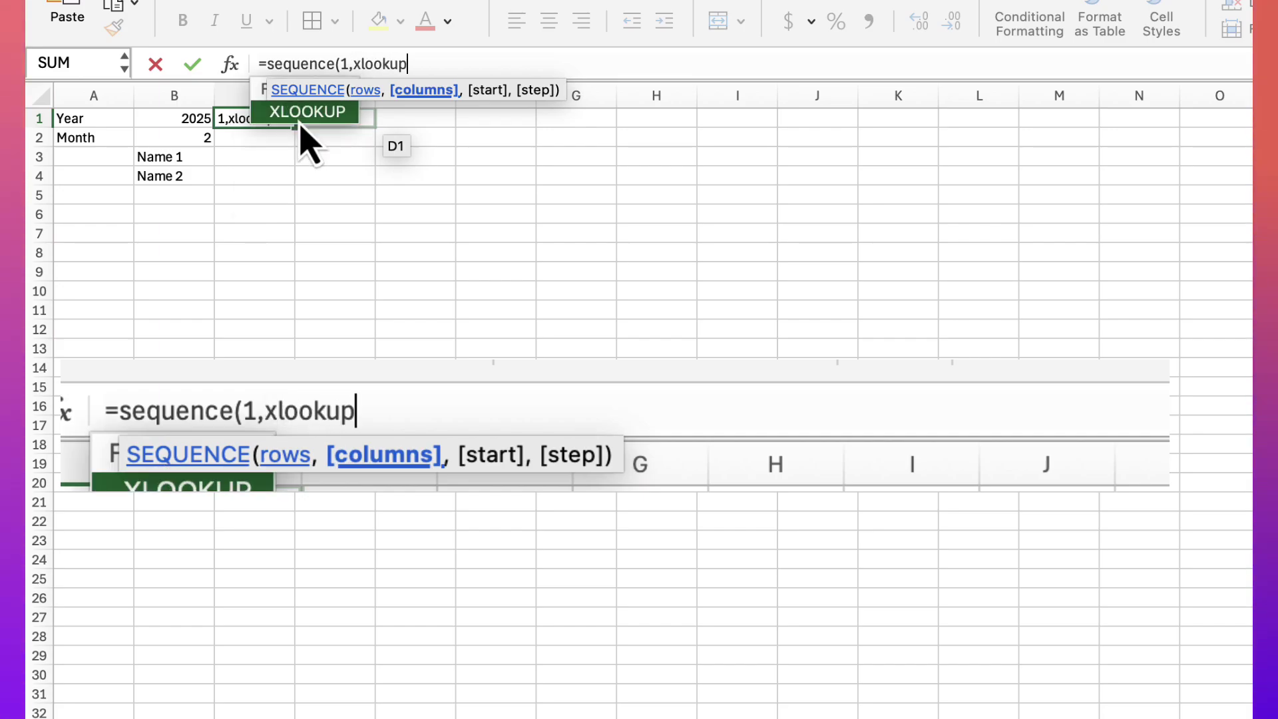
pyautogui.write('(')
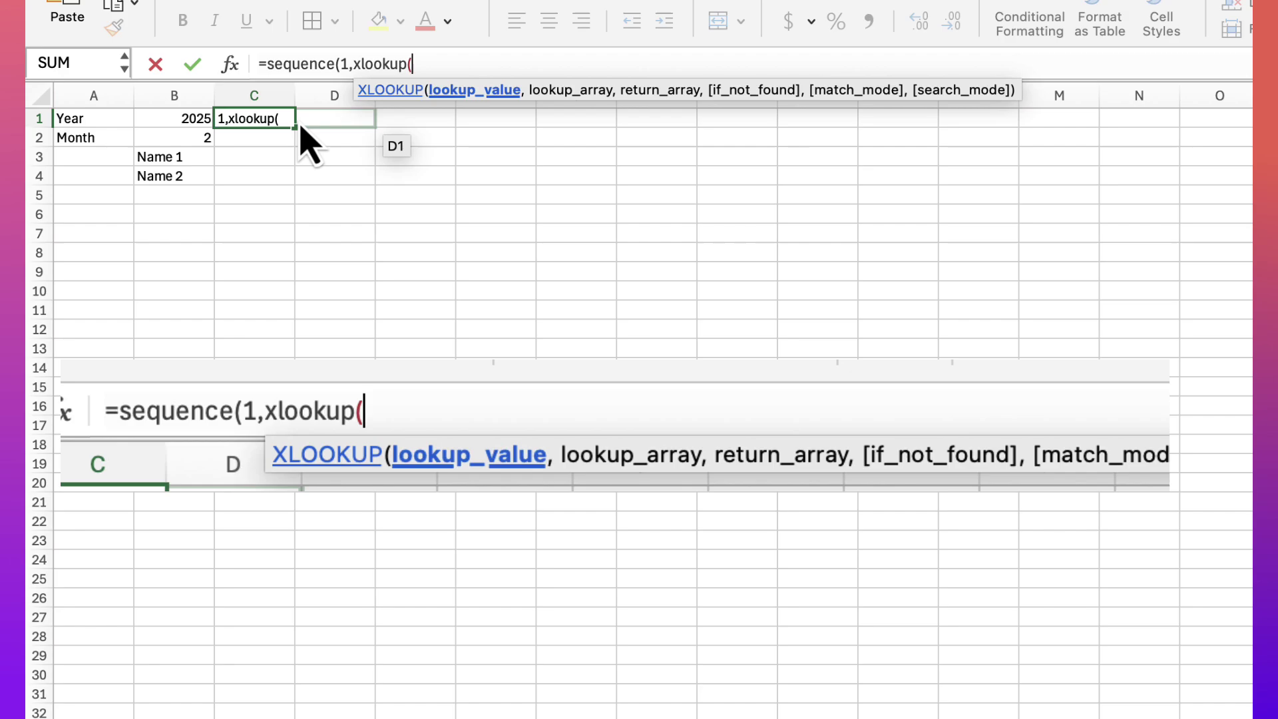
pyautogui.click(154, 140)
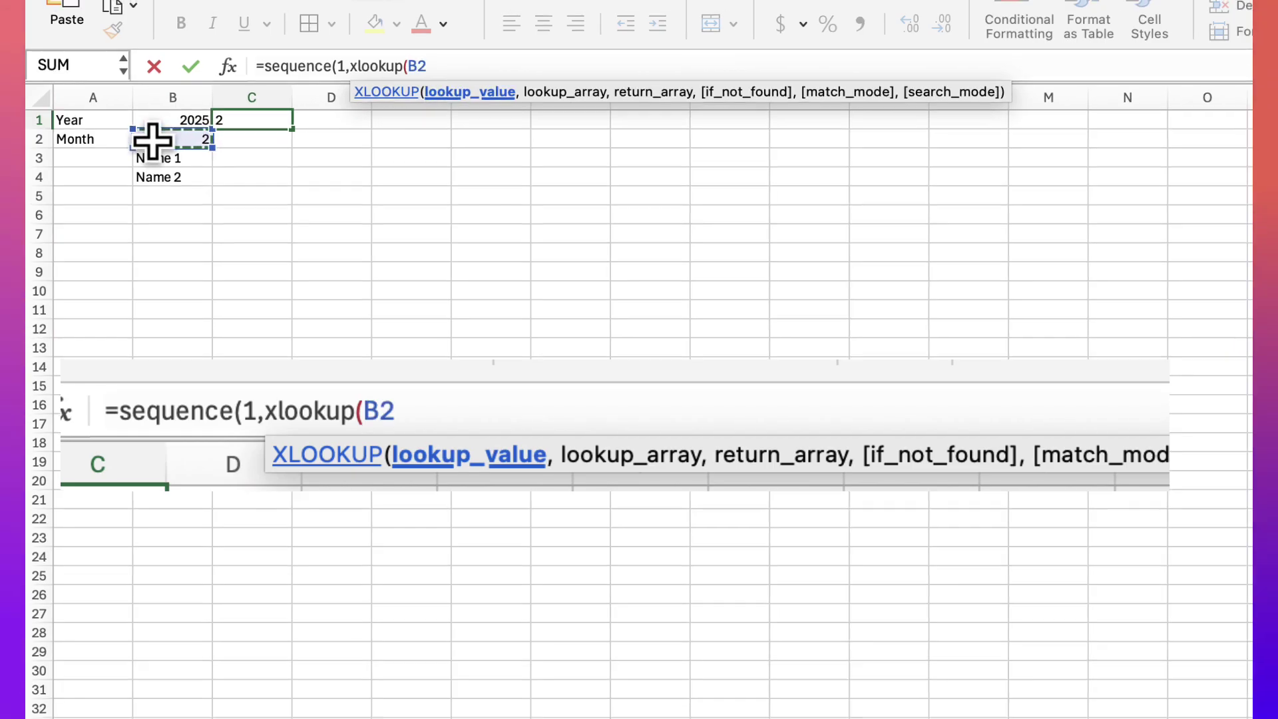
pyautogui.write(',')
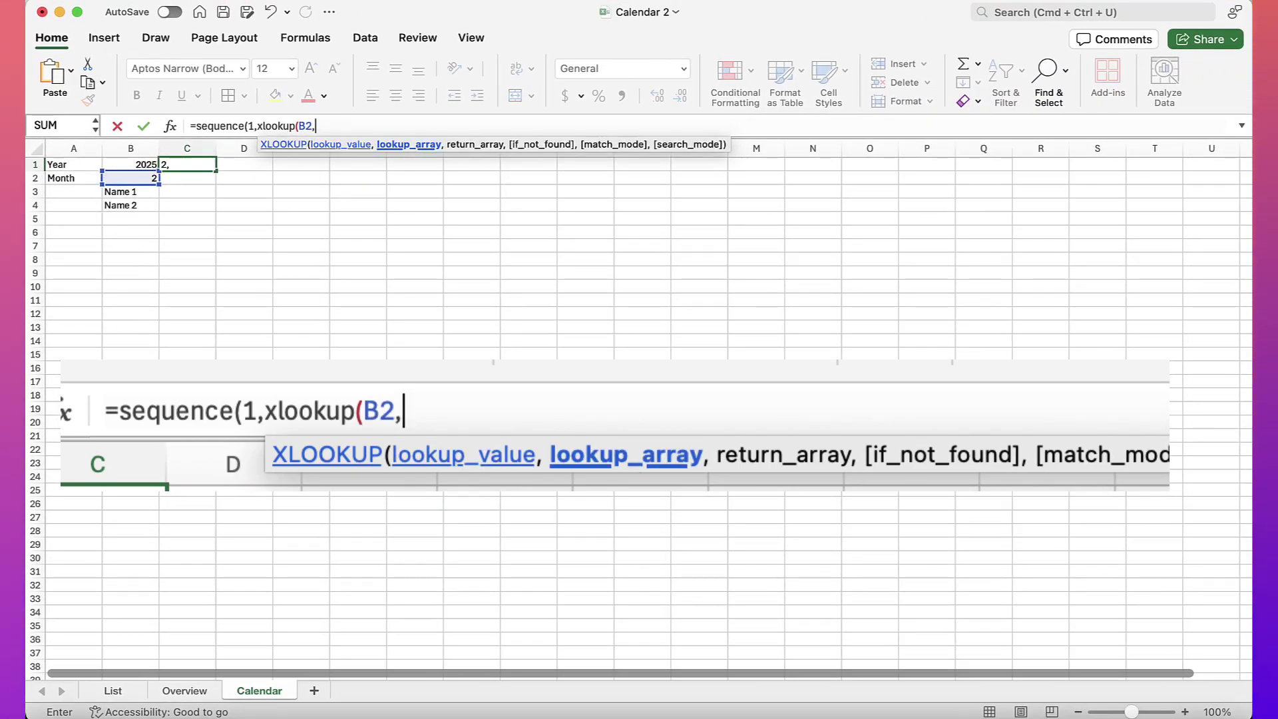
pyautogui.click(114, 691)
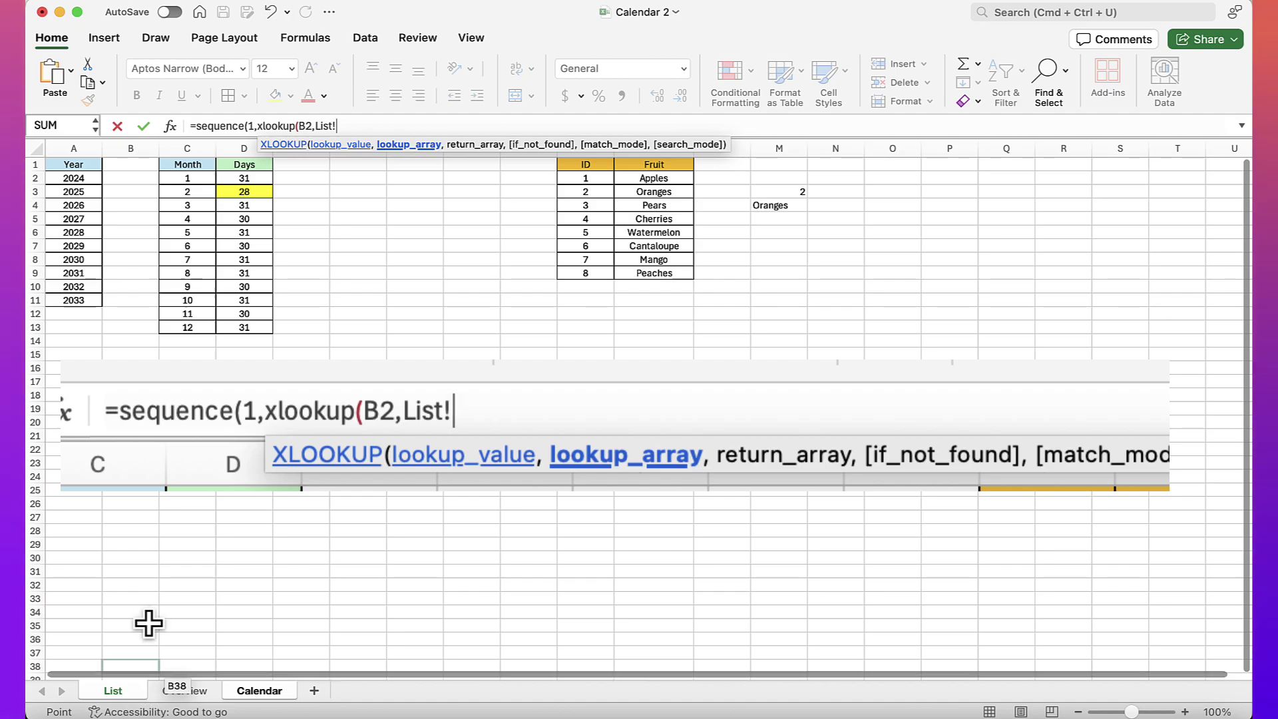
pyautogui.click(185, 178)
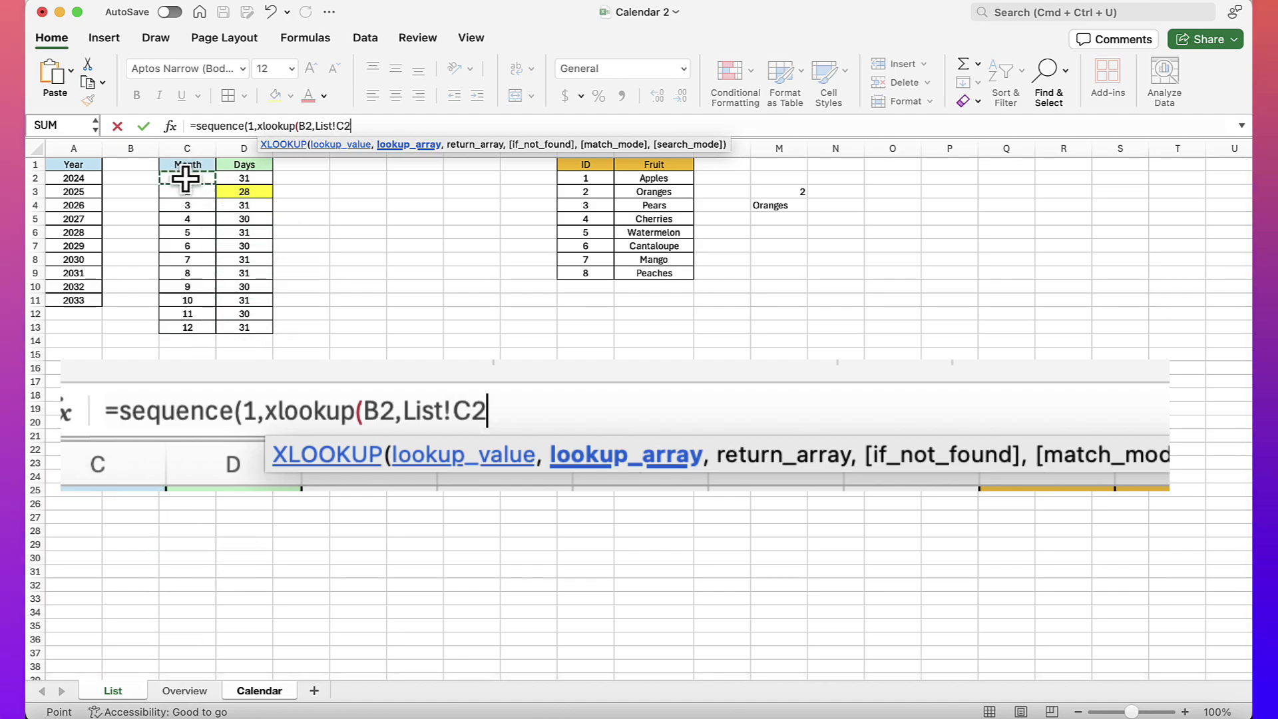
pyautogui.moveTo(185, 179); pyautogui.dragTo(192, 326)
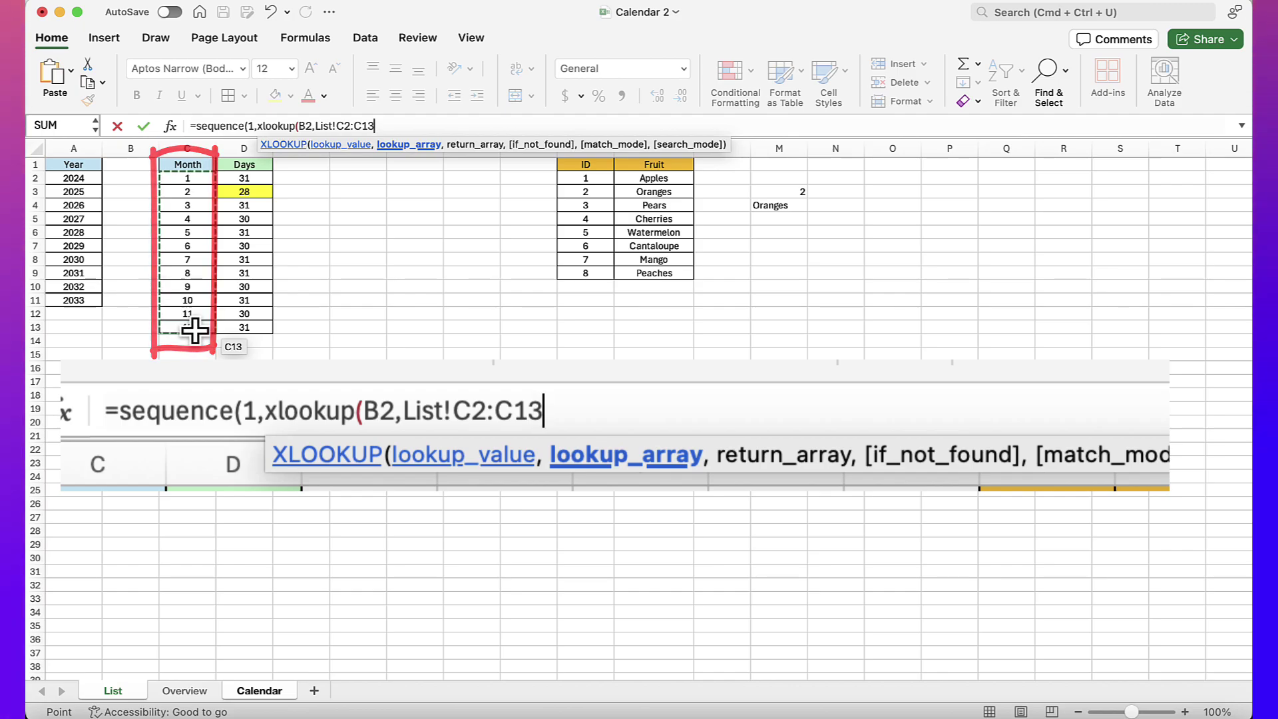
pyautogui.write(',')
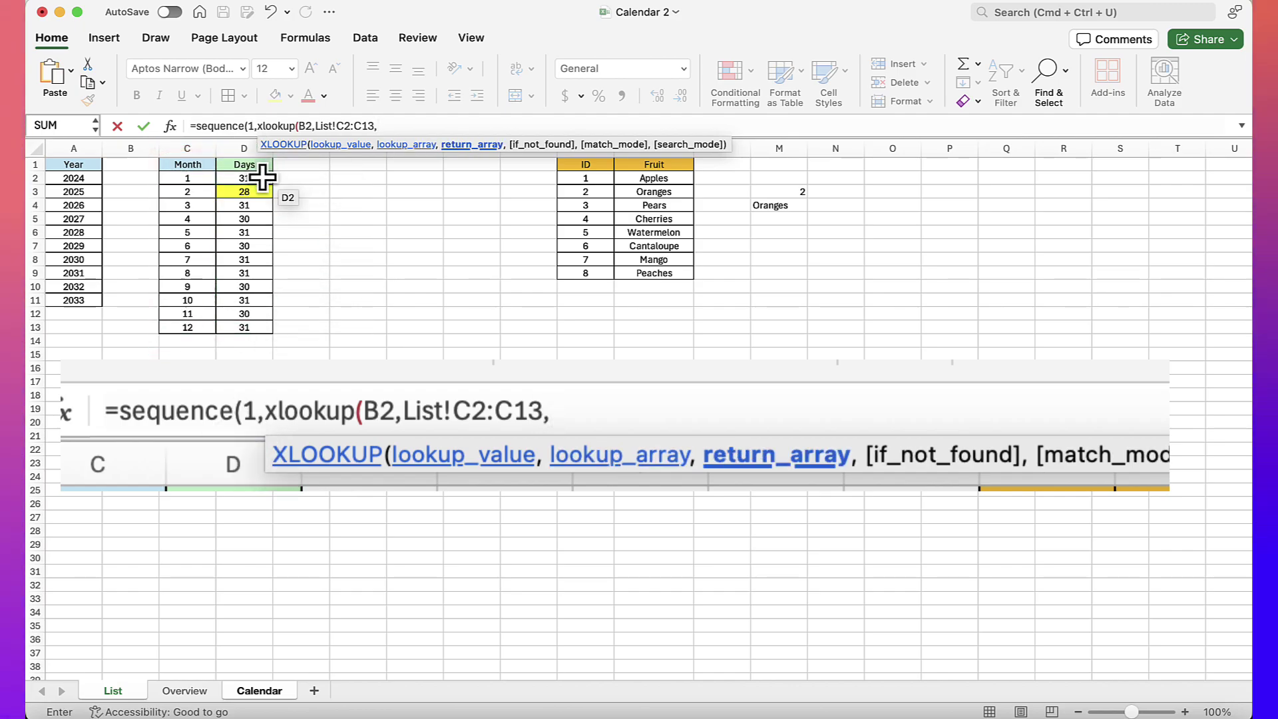
pyautogui.moveTo(261, 177); pyautogui.dragTo(262, 326)
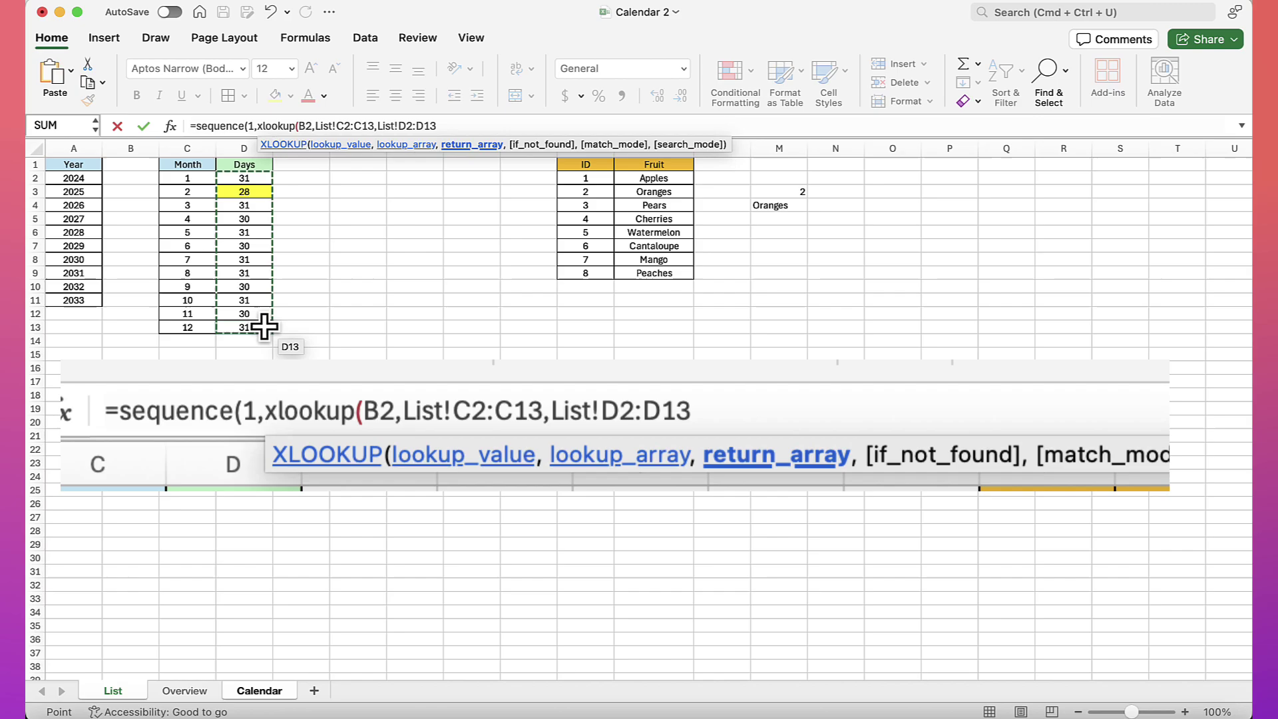
pyautogui.write(')')
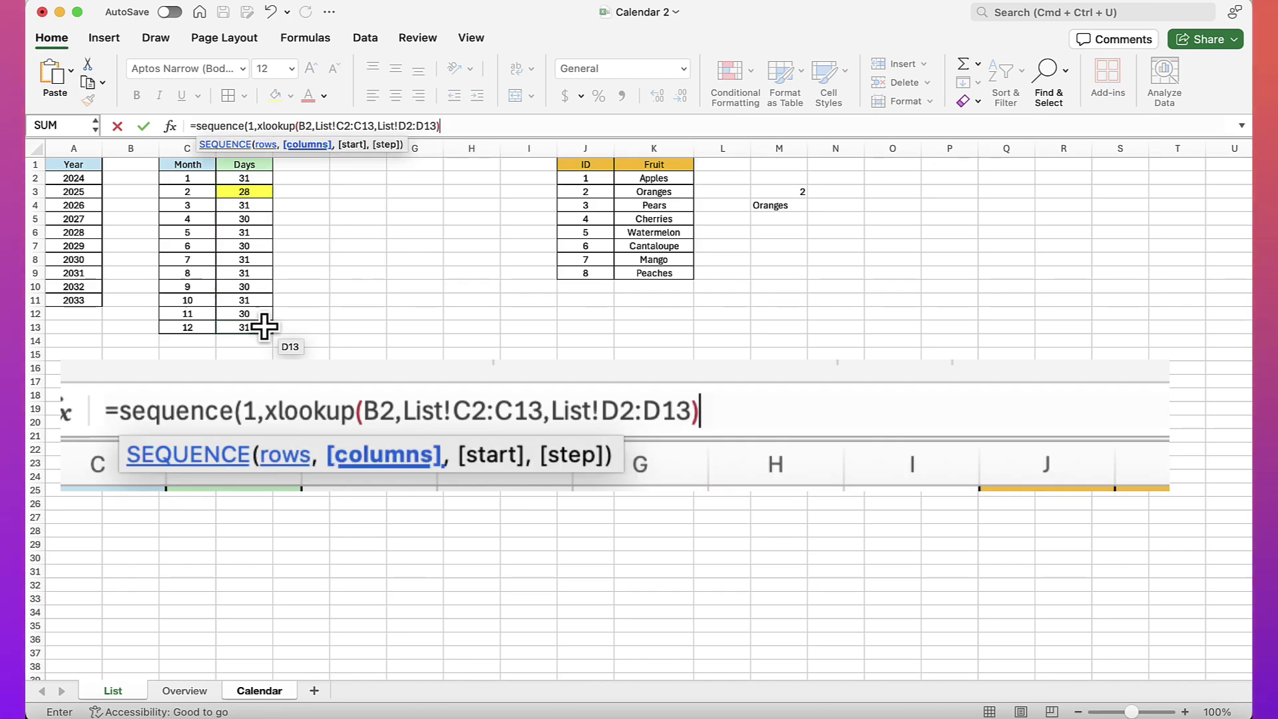
# - Add DATE(Calendar!B1,Calendar!B2,1) as the SEQUENCE start argument and complete the formula in C1
pyautogui.write(',')
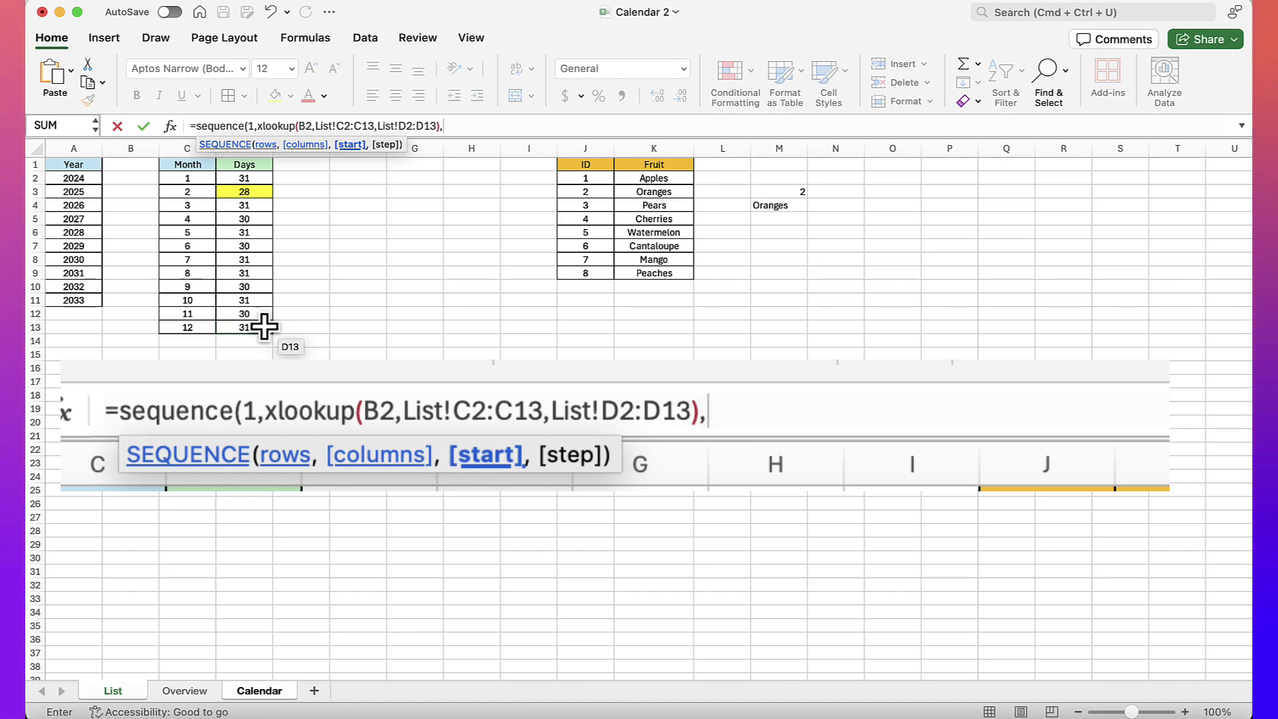
pyautogui.write('date(')
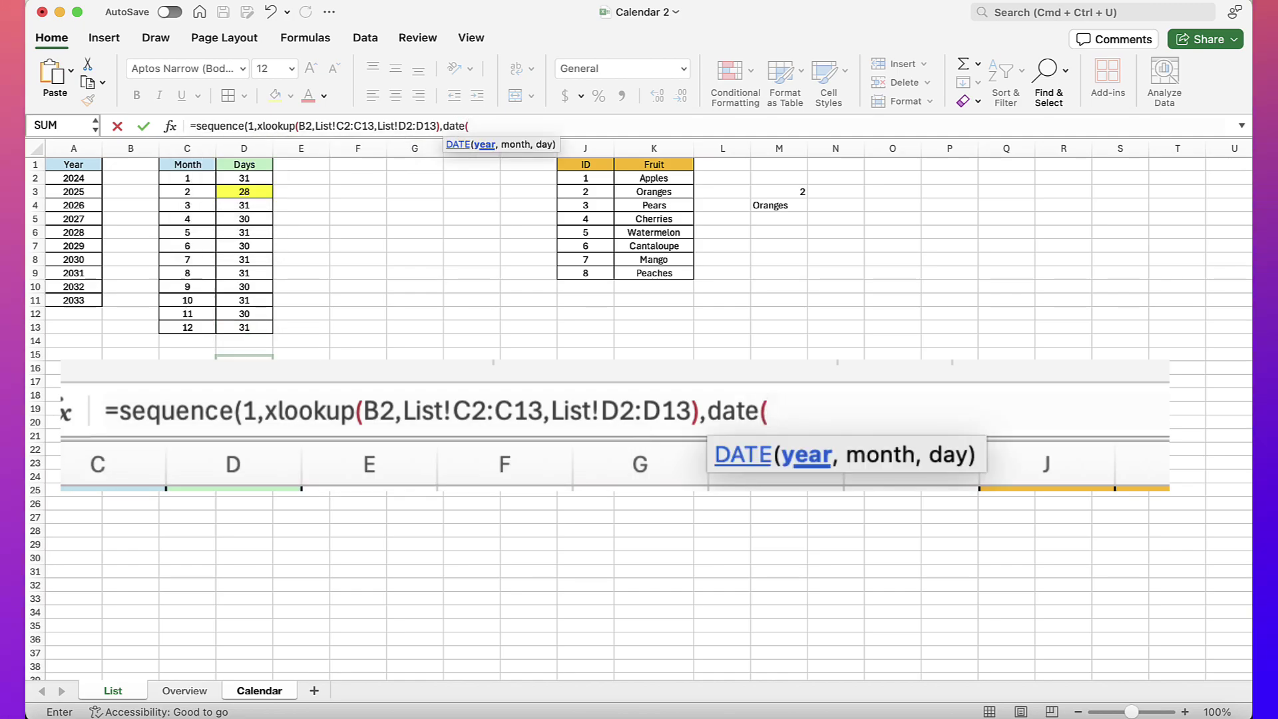
pyautogui.click(263, 695)
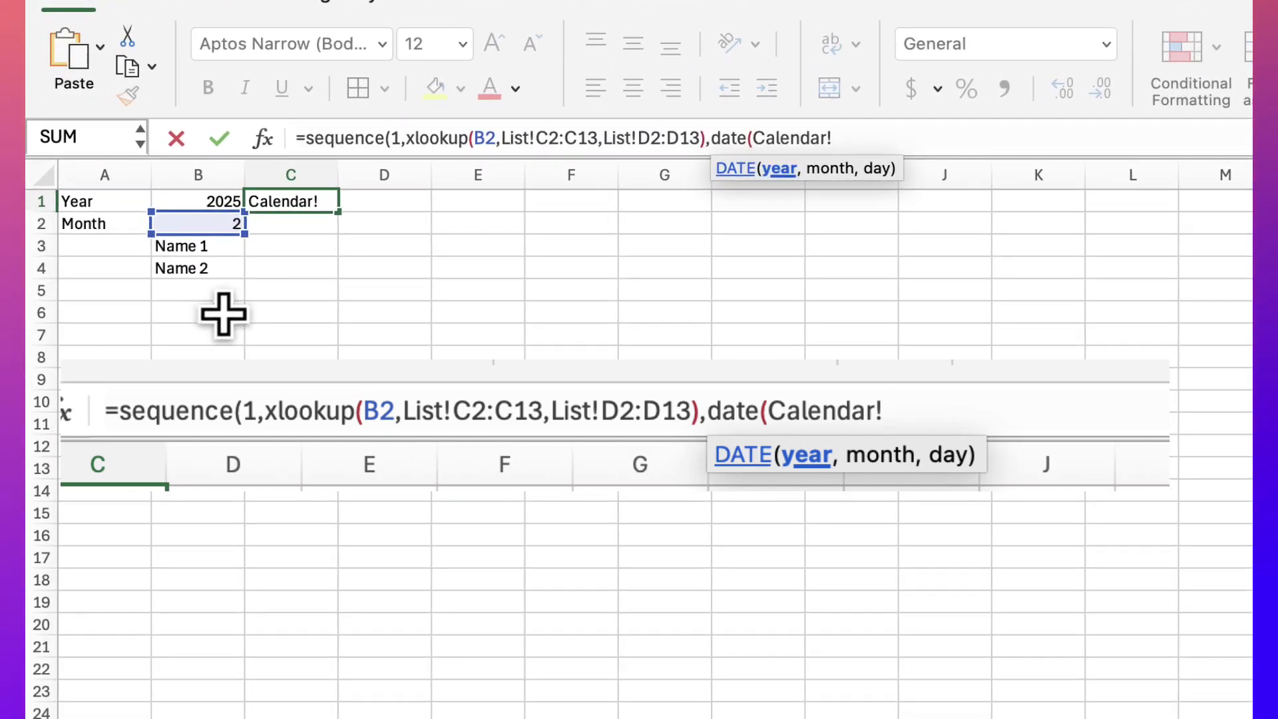
pyautogui.click(202, 203)
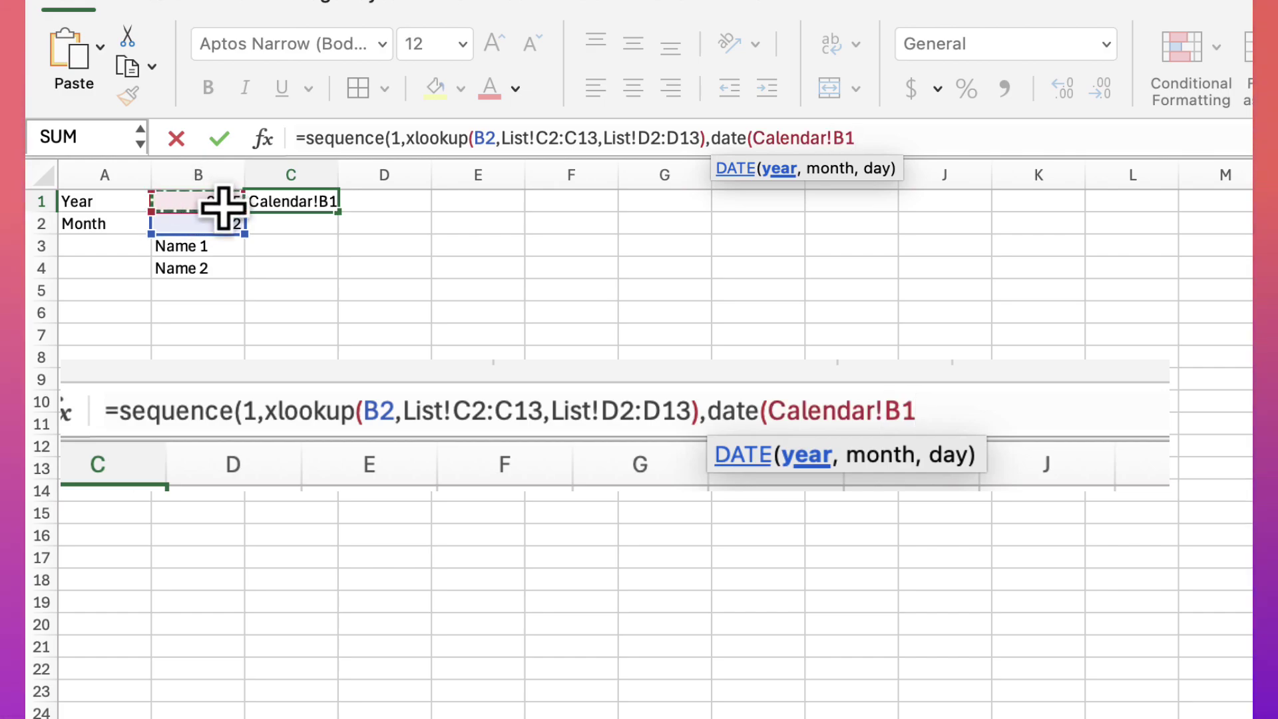
pyautogui.write(',')
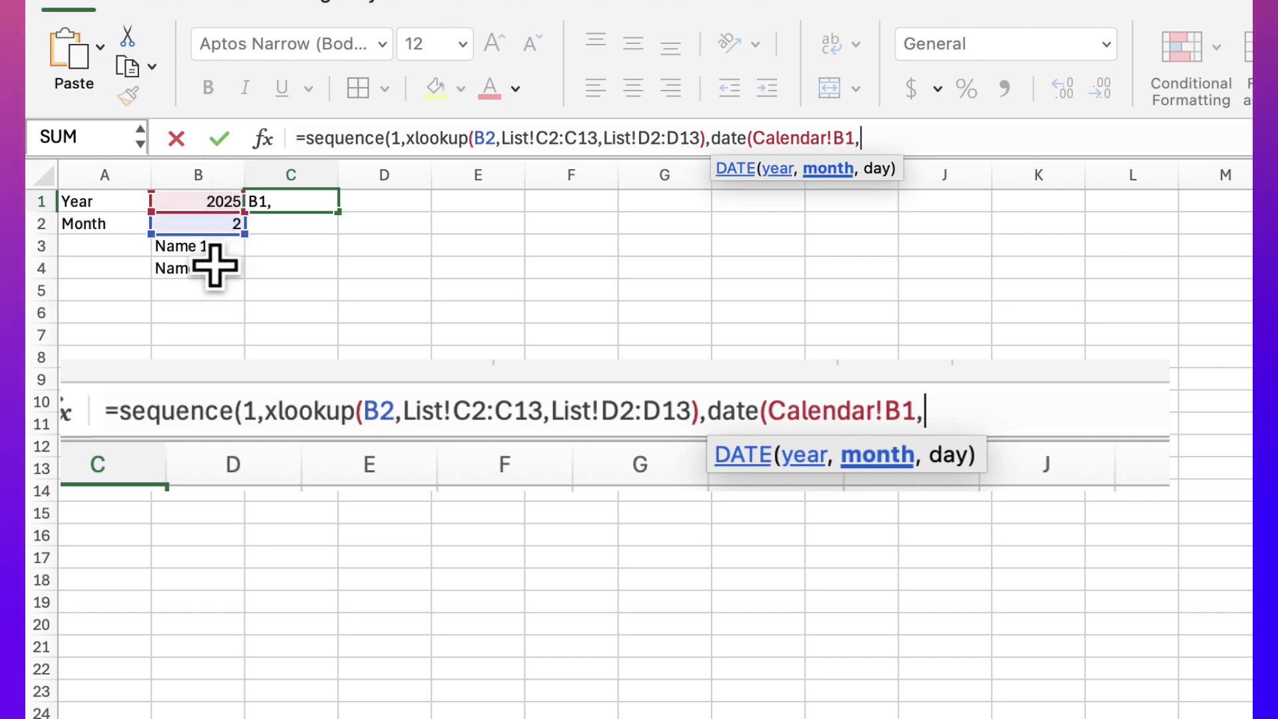
pyautogui.click(195, 227)
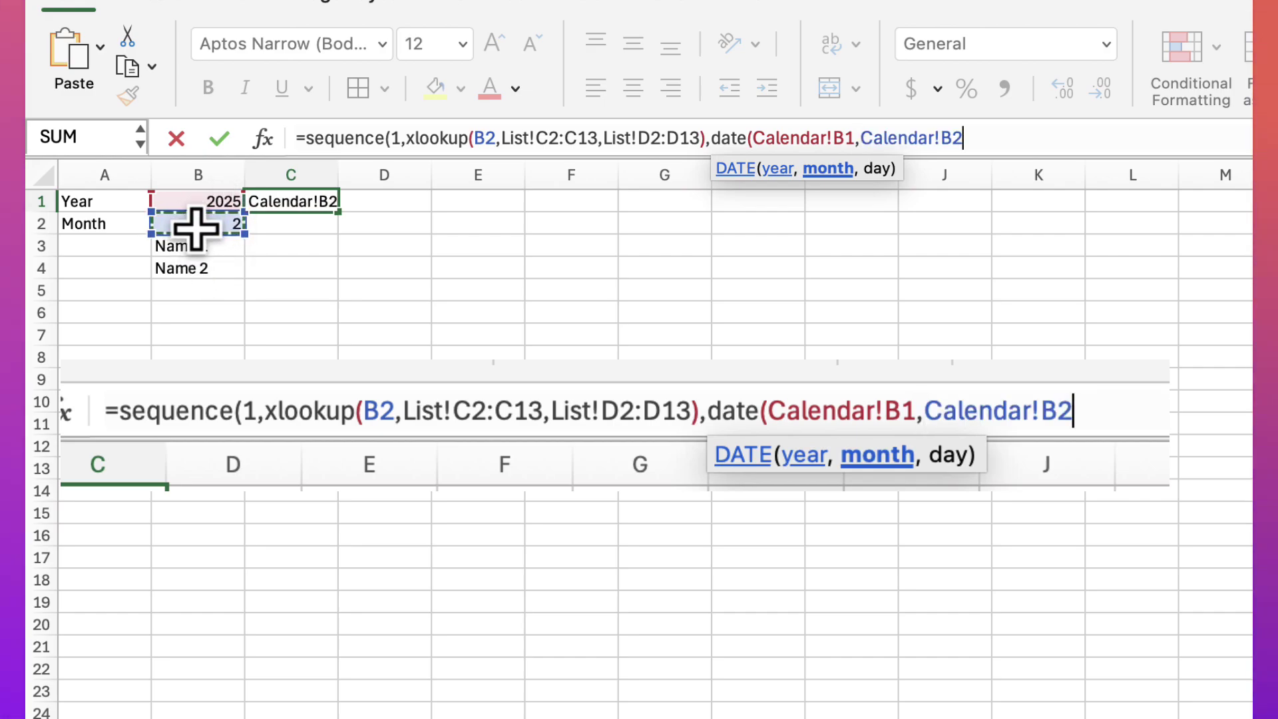
pyautogui.write(',')
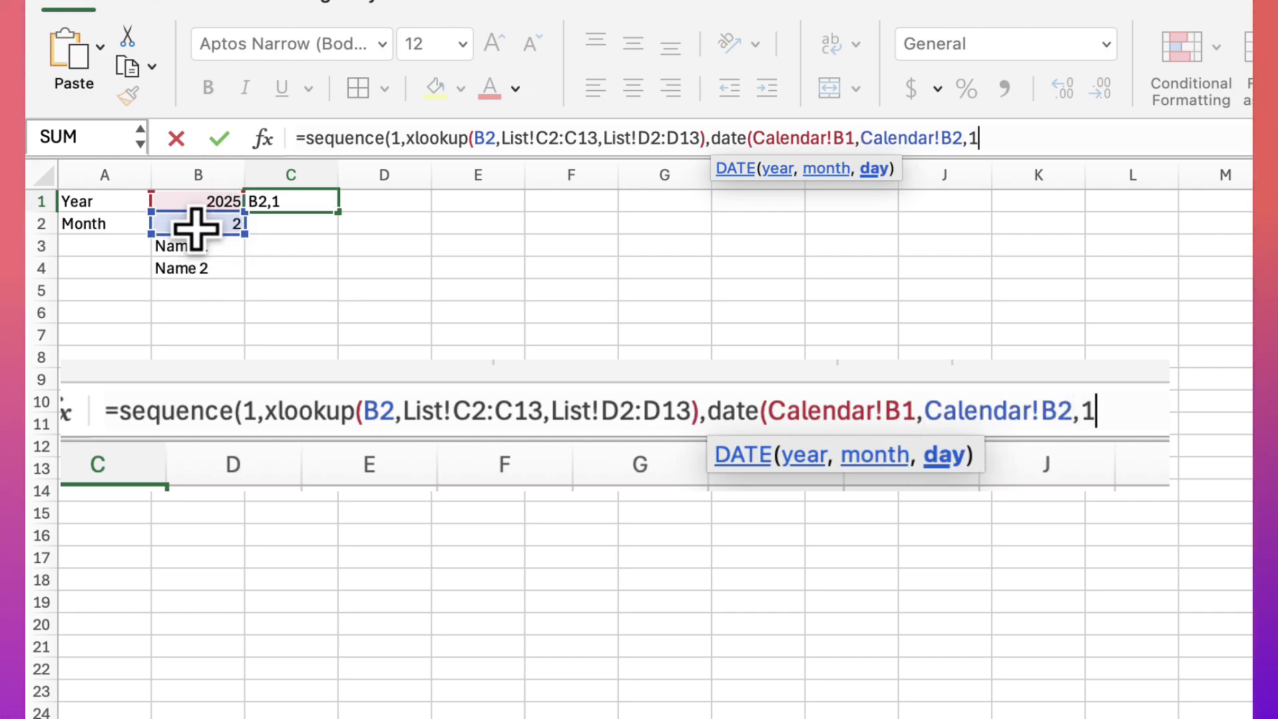
pyautogui.write('1)')
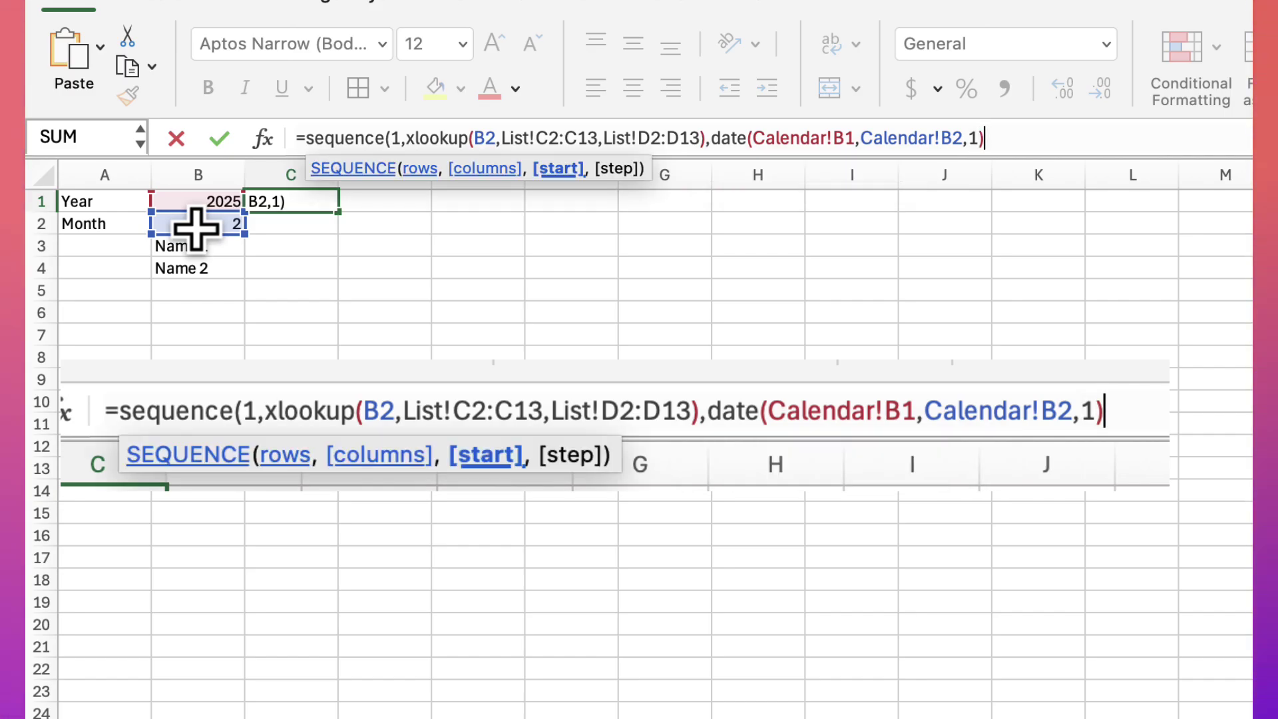
pyautogui.write(')')
pyautogui.press('Return')
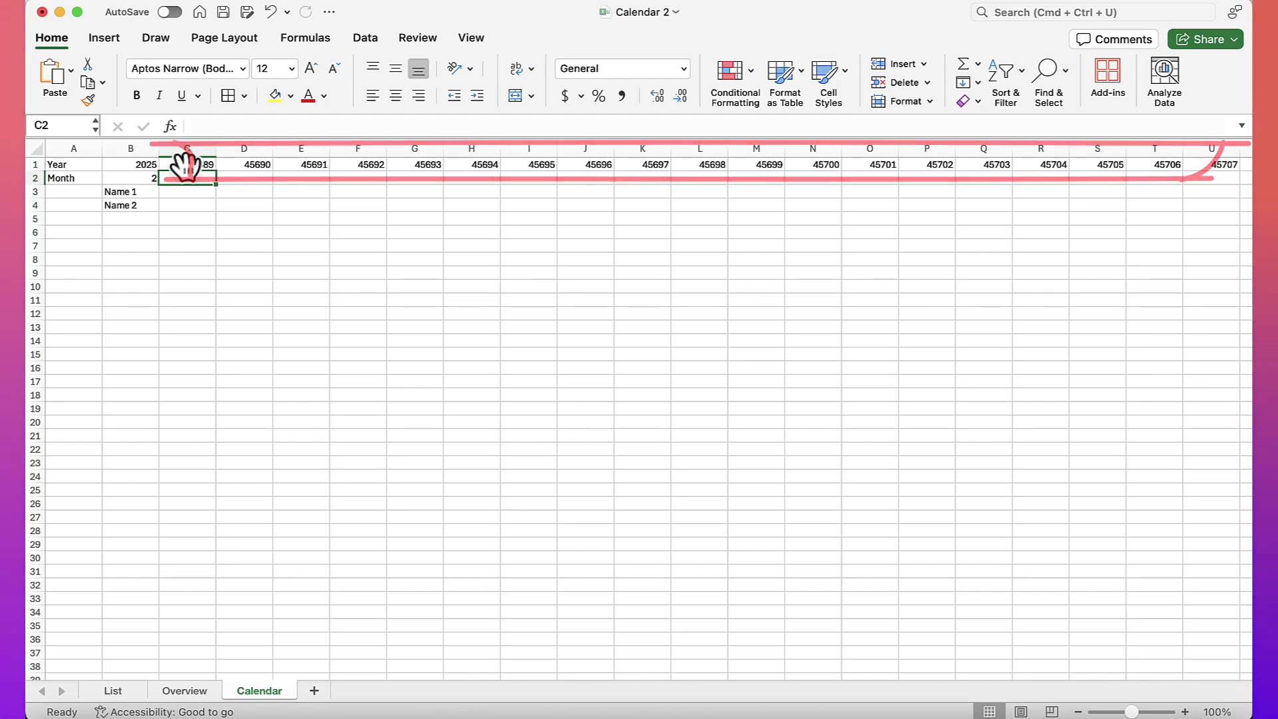
# - Format the whole row of date serials starting at C1 with the custom number format mmm-dd
pyautogui.click(187, 164)
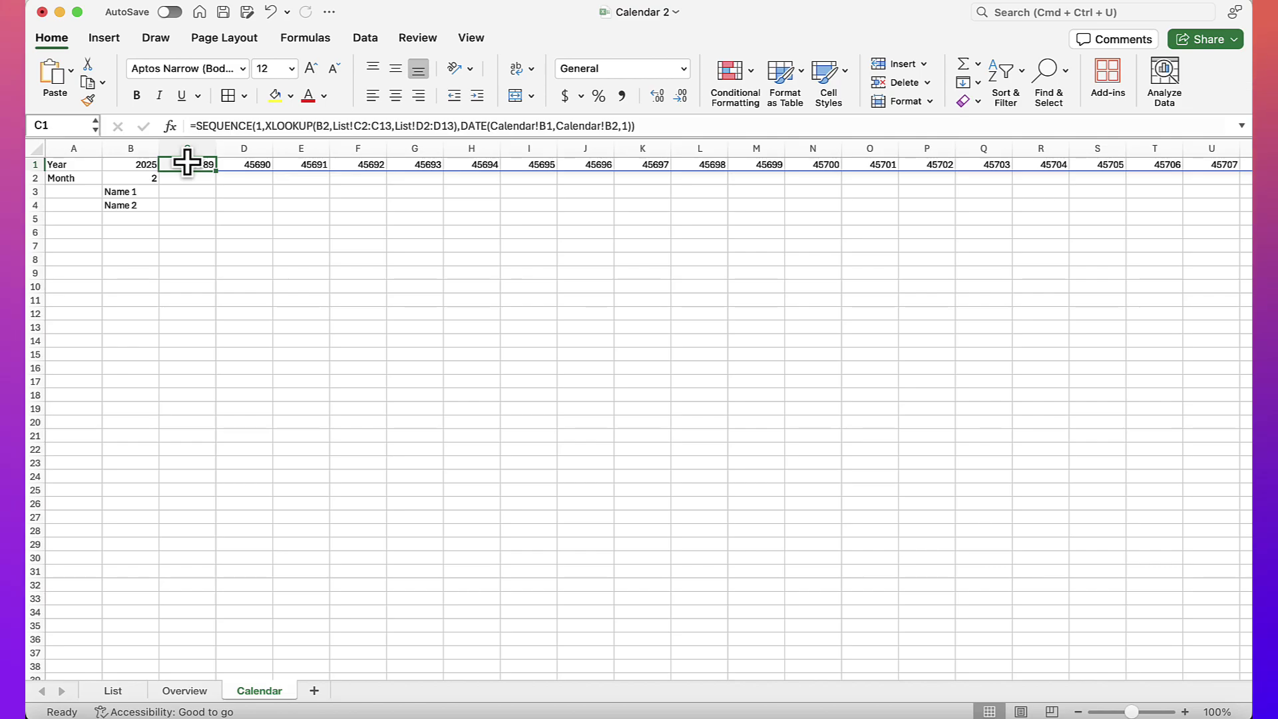
pyautogui.press('super+shift+Right')
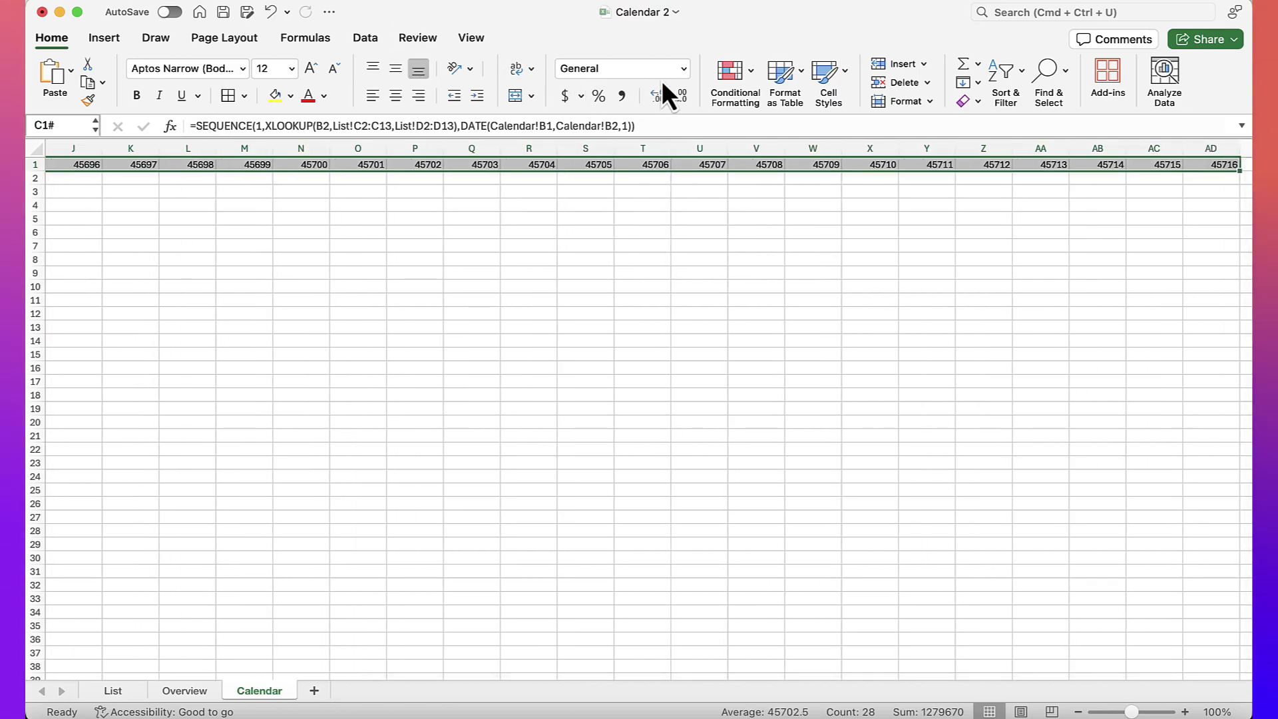
pyautogui.rightClick(477, 167)
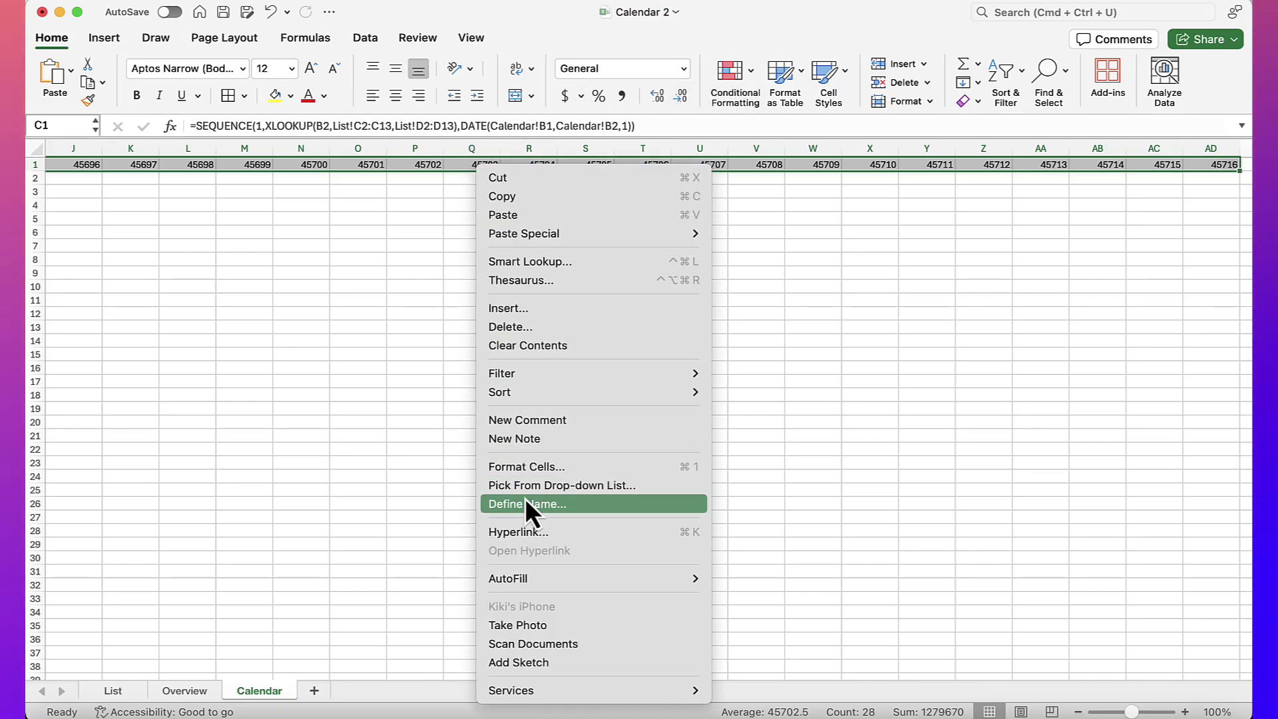
pyautogui.click(522, 471)
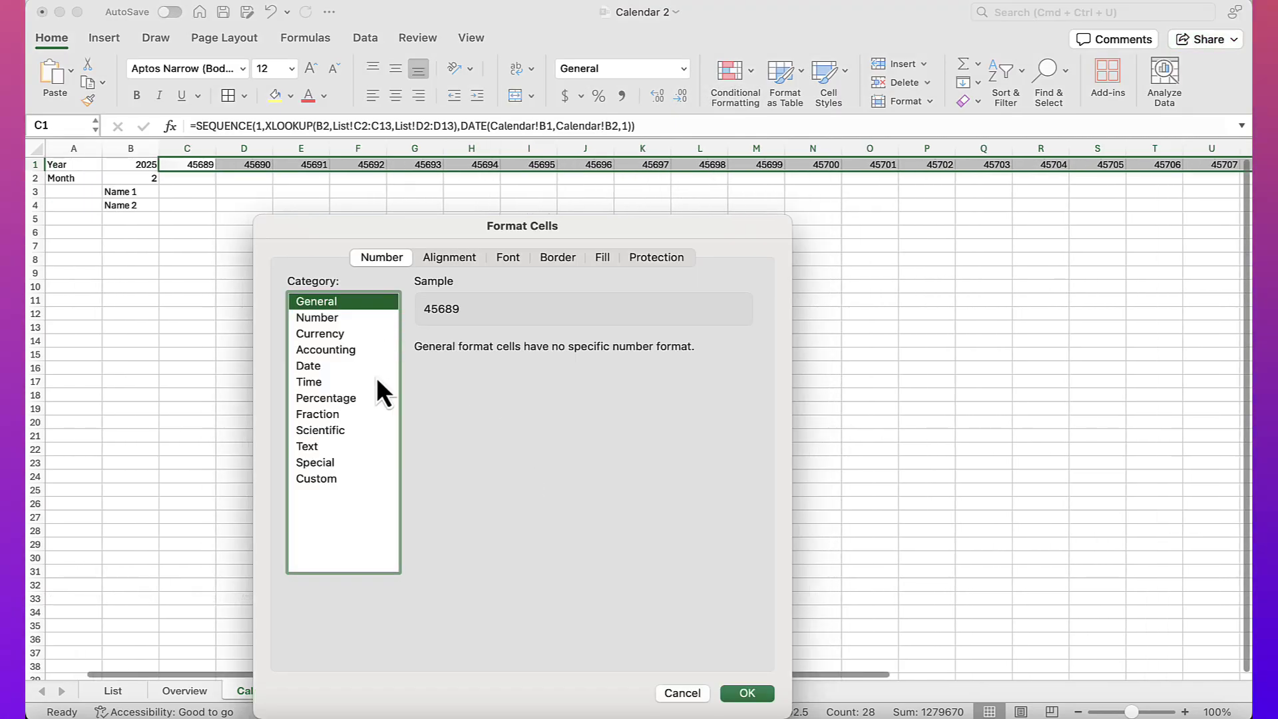
pyautogui.click(314, 368)
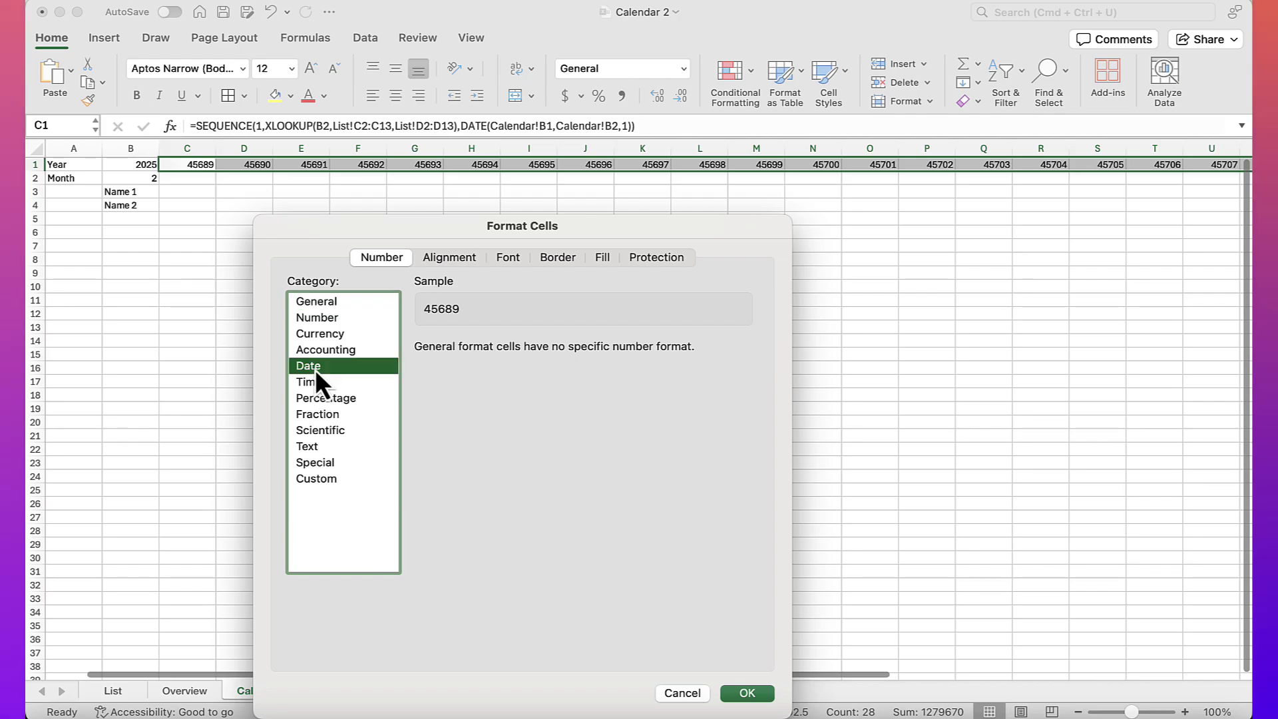
pyautogui.click(328, 480)
pyautogui.moveTo(491, 371); pyautogui.dragTo(382, 370)
pyautogui.write('mmm')
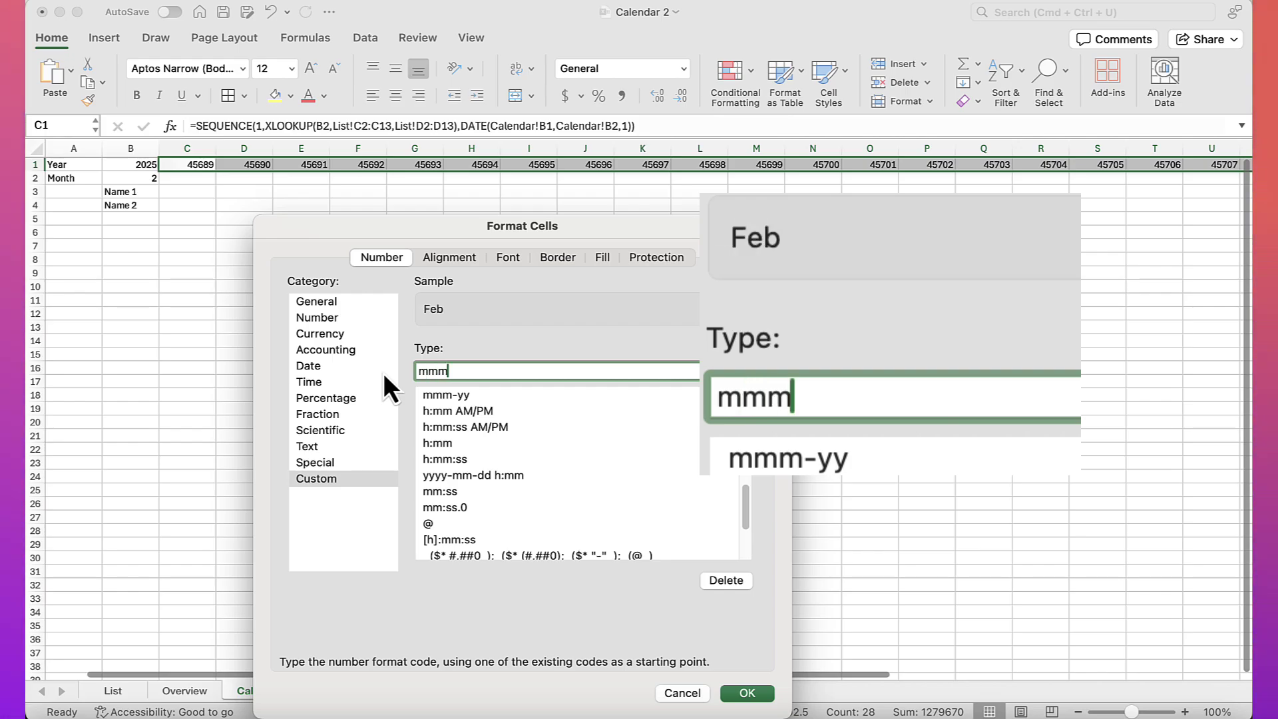
pyautogui.write('-')
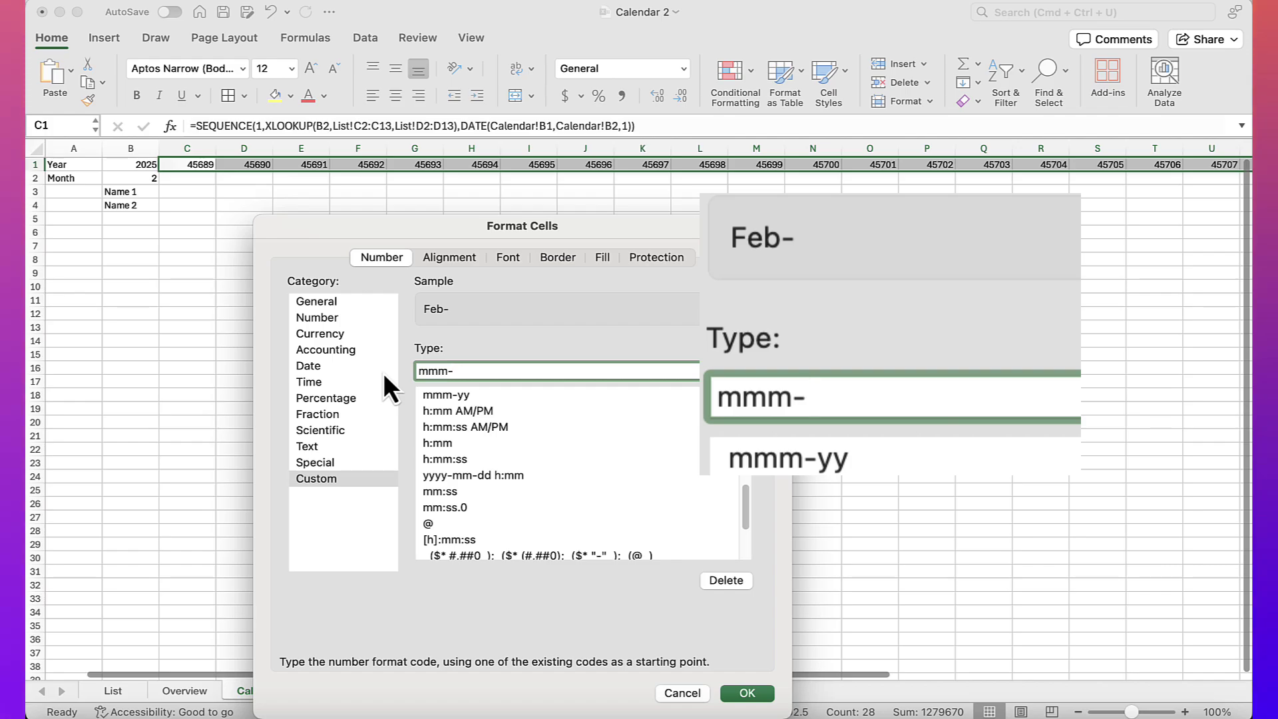
pyautogui.write('dd')
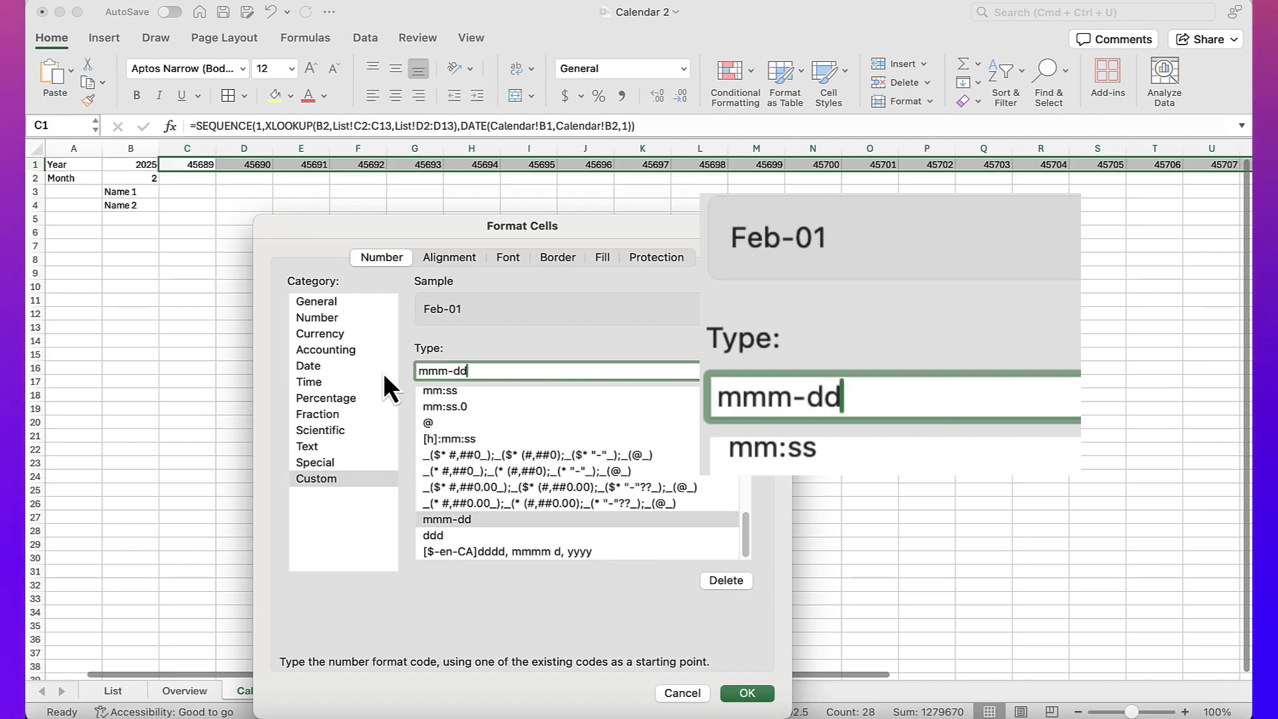
pyautogui.click(751, 697)
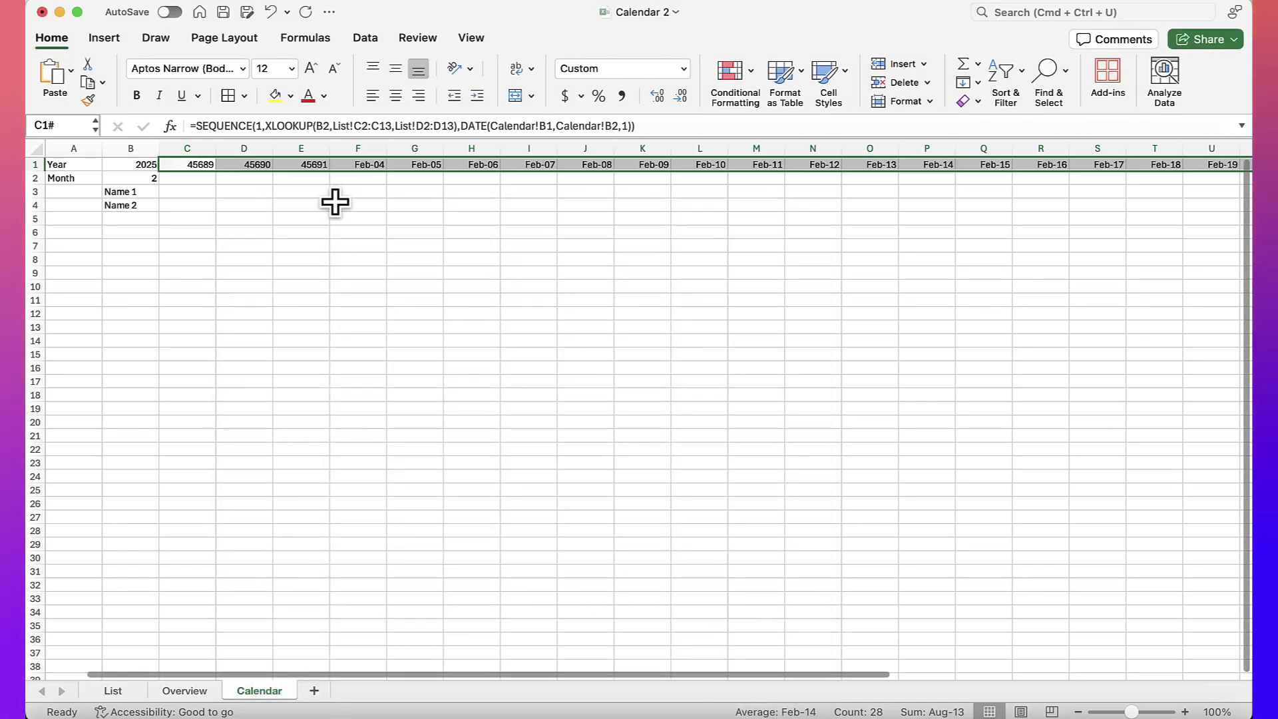
# - Copy the mmm-dd date format from F1 onto cells C1:E1 with the Format Painter
pyautogui.moveTo(200, 164); pyautogui.dragTo(316, 170)
pyautogui.click(354, 167)
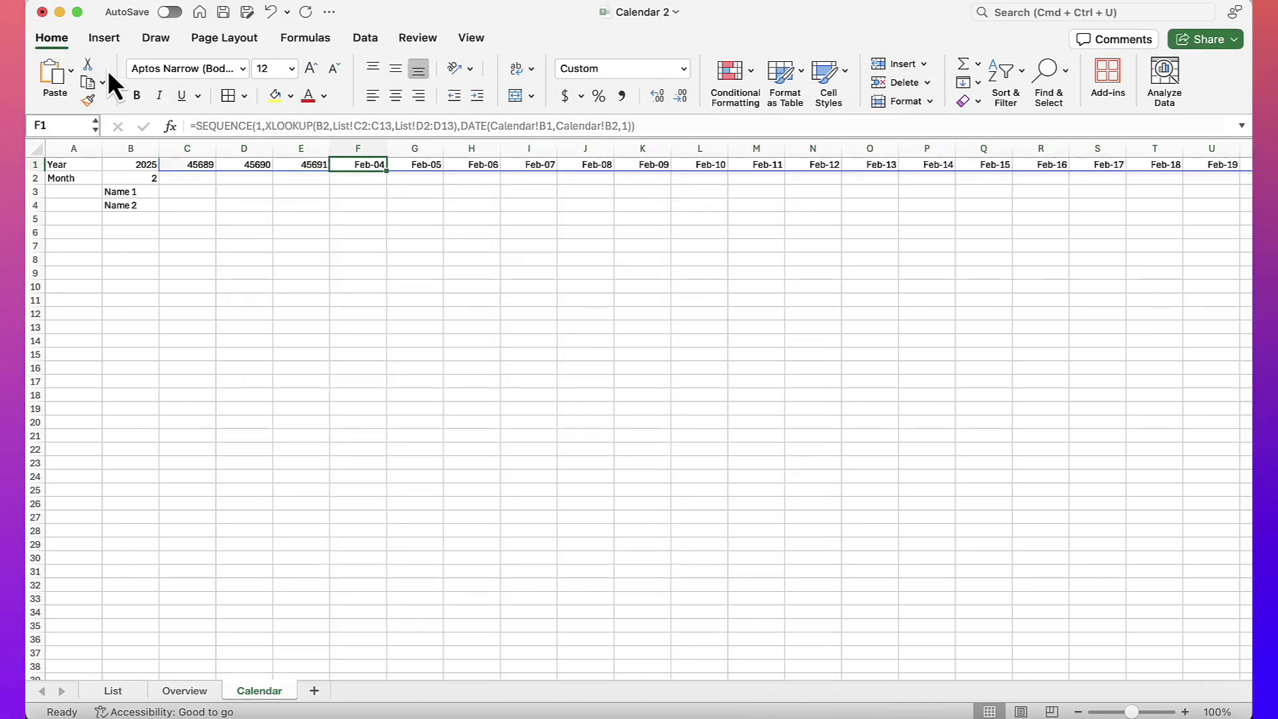
pyautogui.click(92, 102)
pyautogui.moveTo(307, 167); pyautogui.dragTo(198, 166)
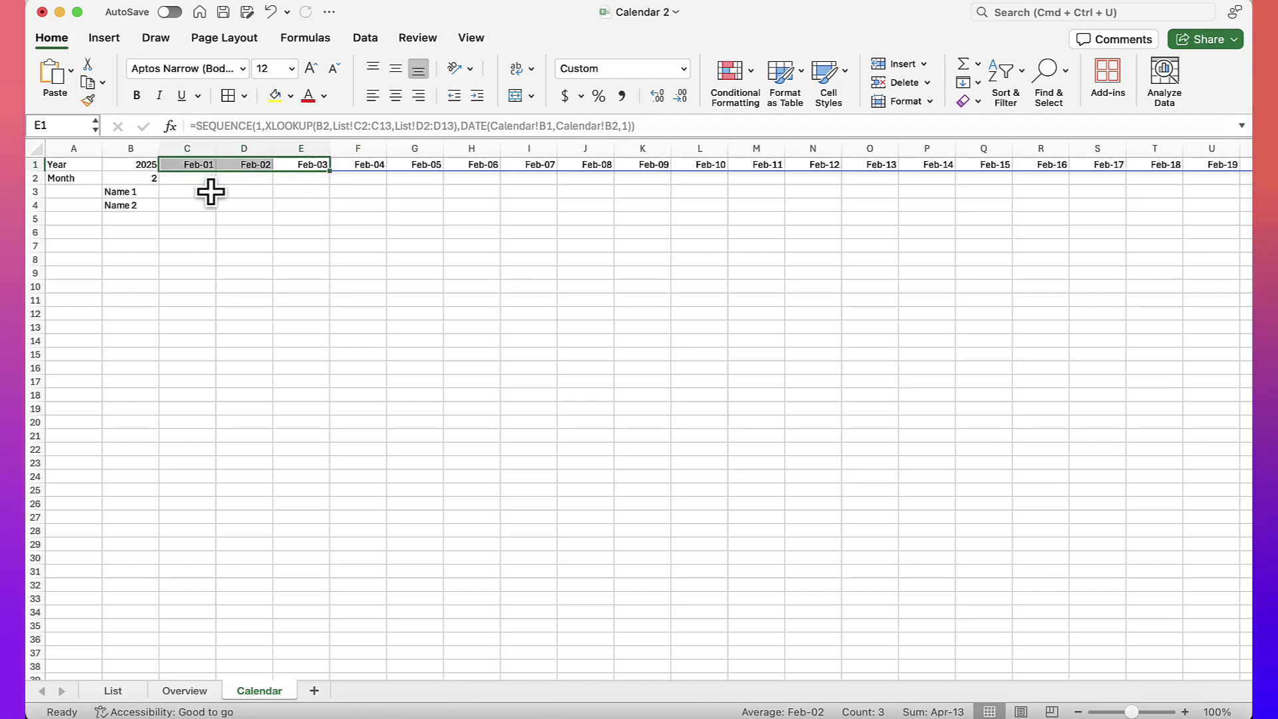
pyautogui.click(230, 190)
# - In cell C2, begin a second SEQUENCE formula with 1 as the rows argument
pyautogui.click(194, 178)
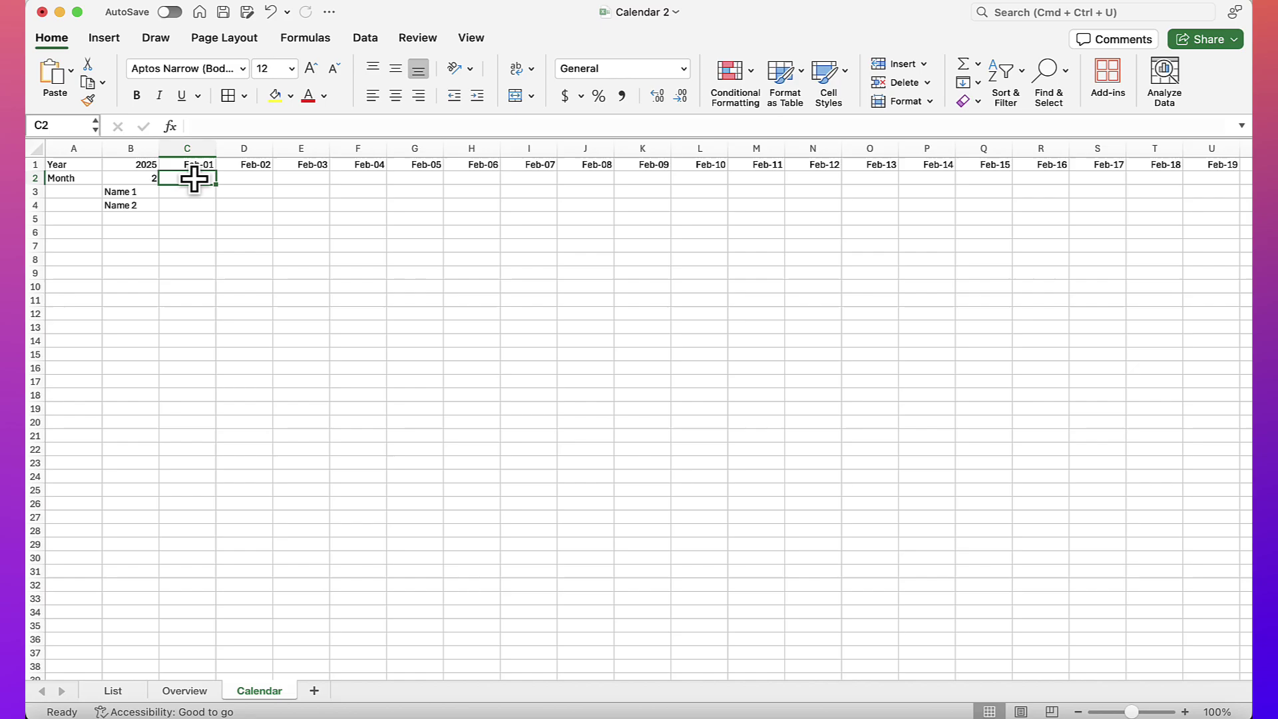
pyautogui.write('=sequence')
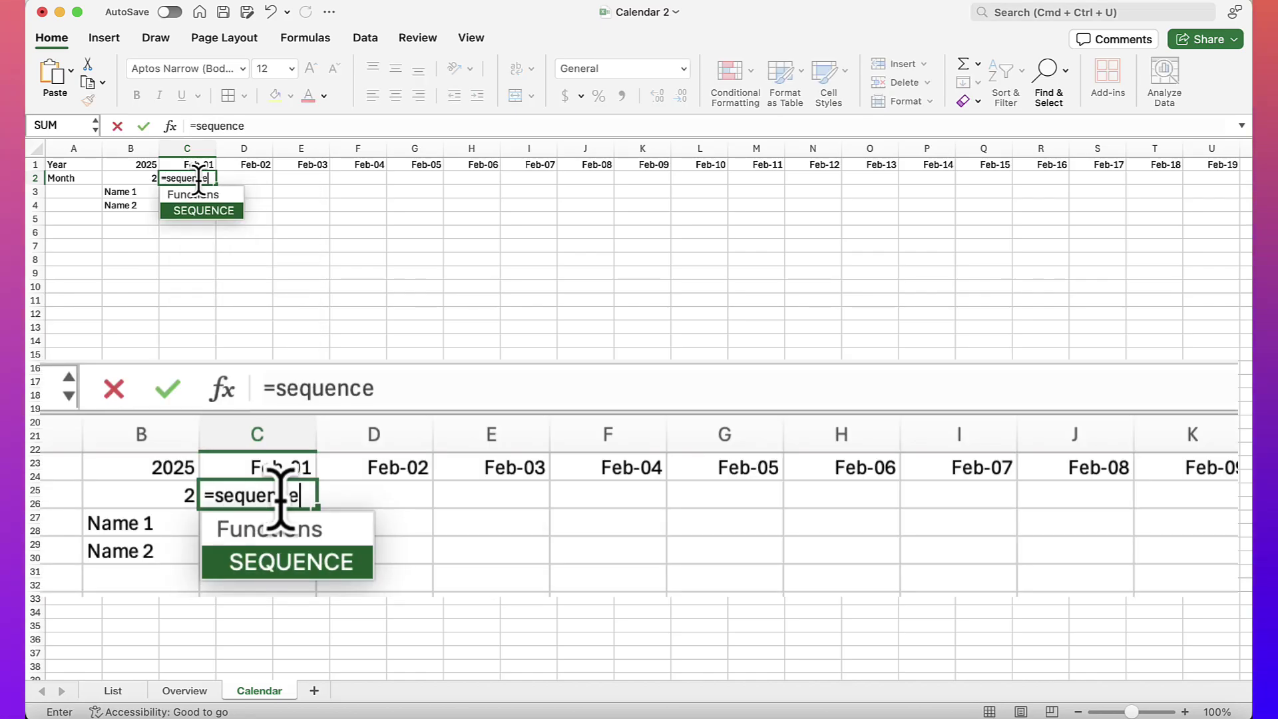
pyautogui.write('(')
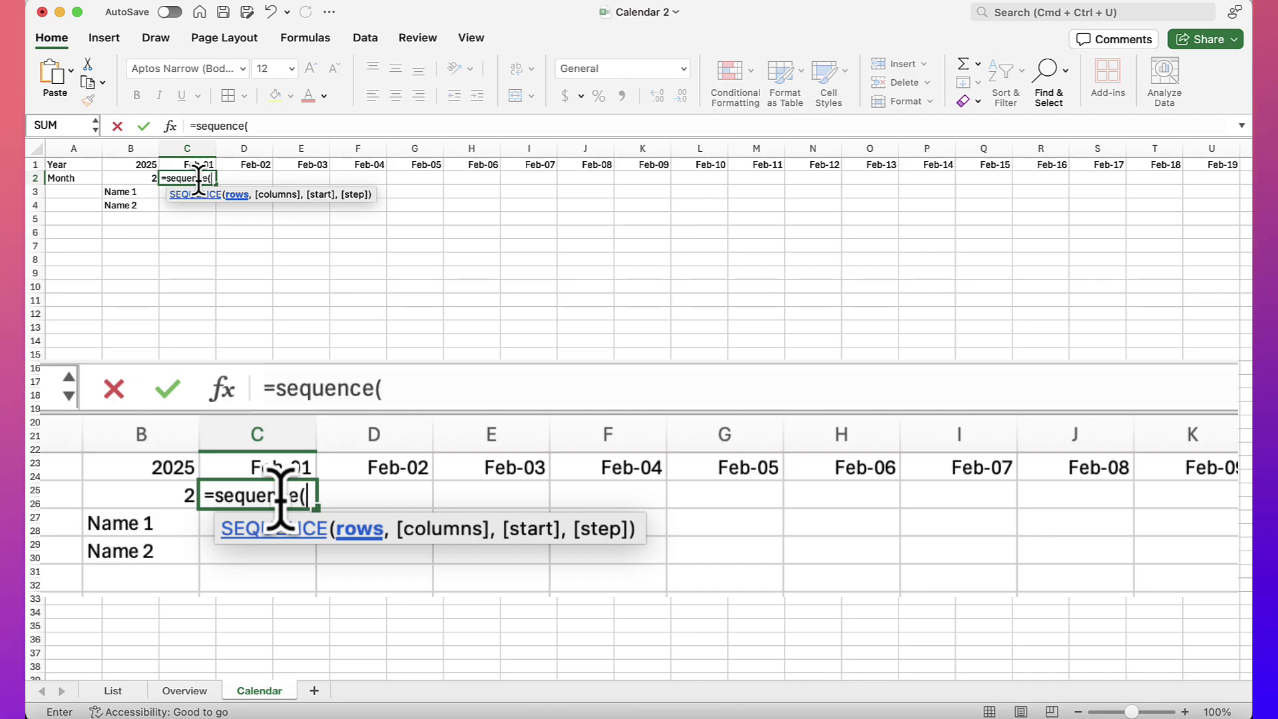
pyautogui.write('1')
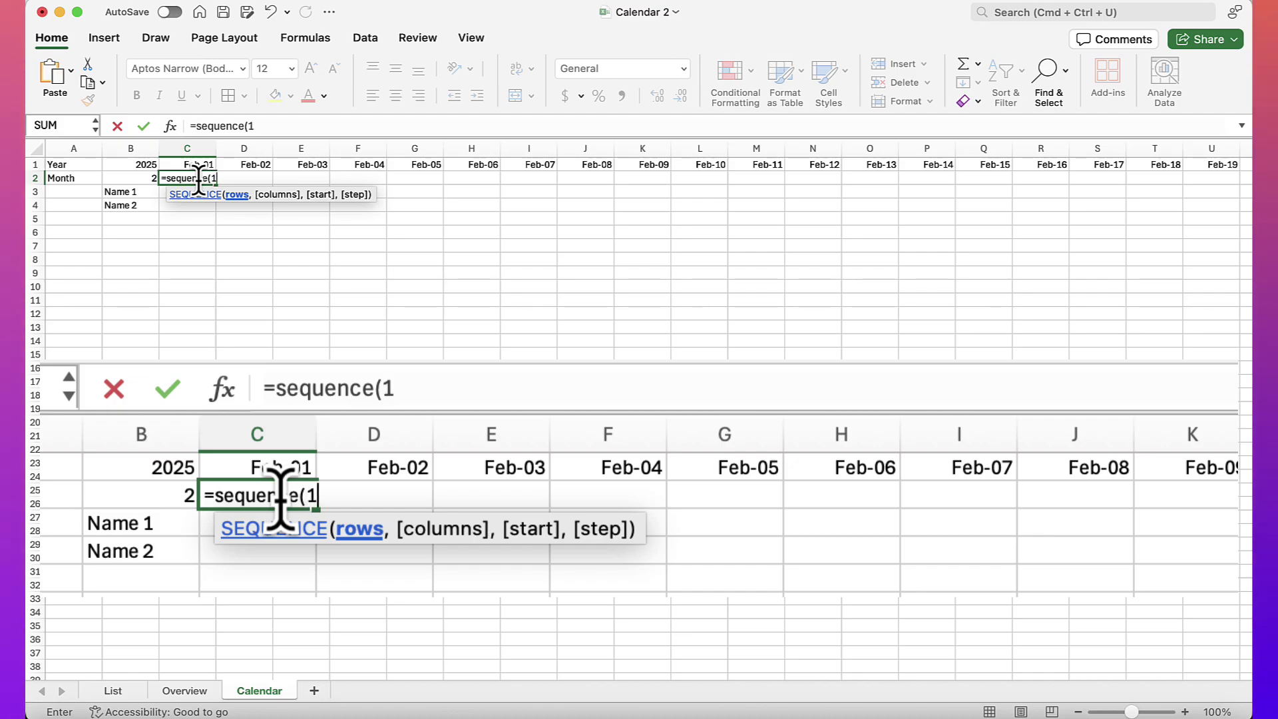
pyautogui.write(',')
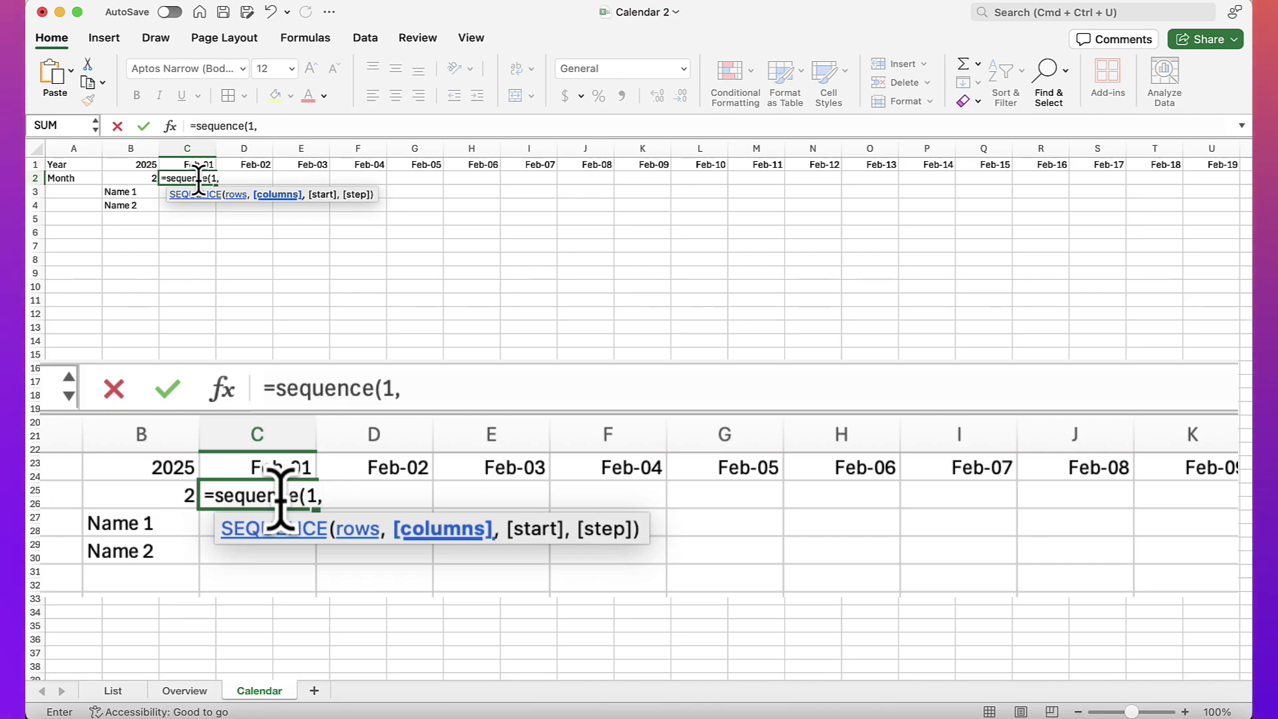
# - Use XLOOKUP(B2,List!C2:C13,List!D2:D13) as the columns argument of the SEQUENCE formula in C2
pyautogui.write('xlookup(')
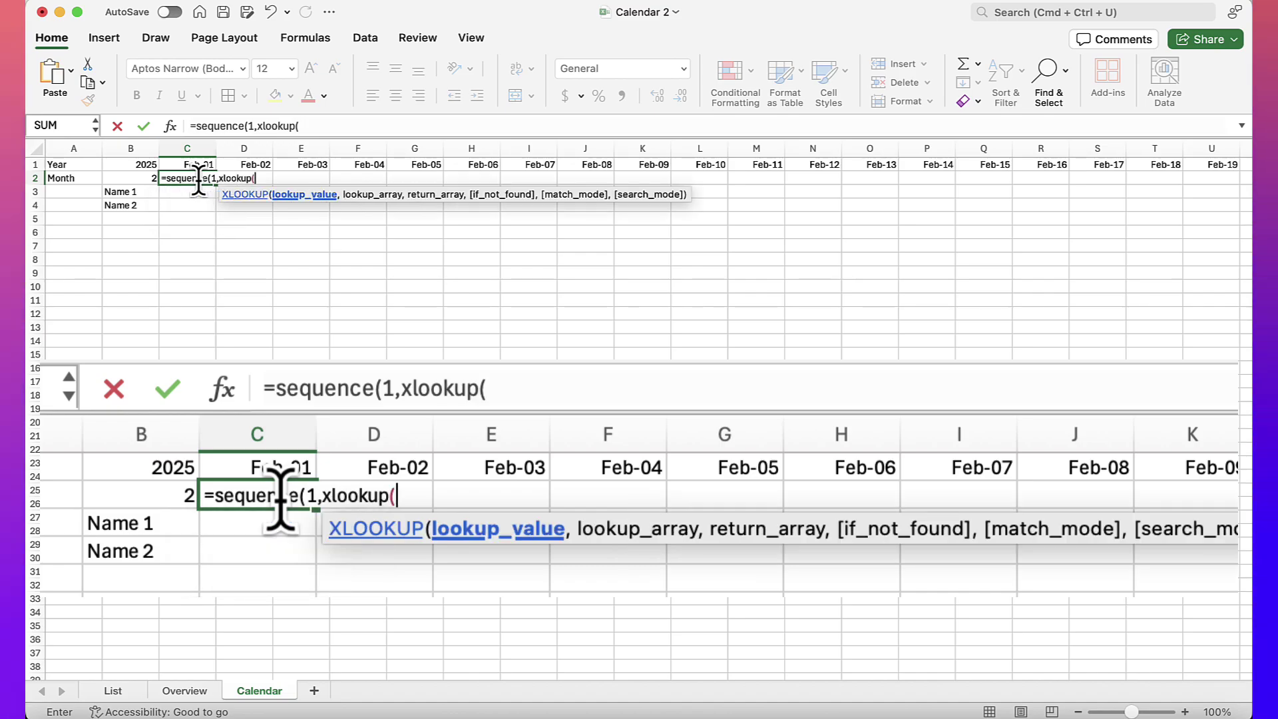
pyautogui.click(124, 179)
pyautogui.write(',')
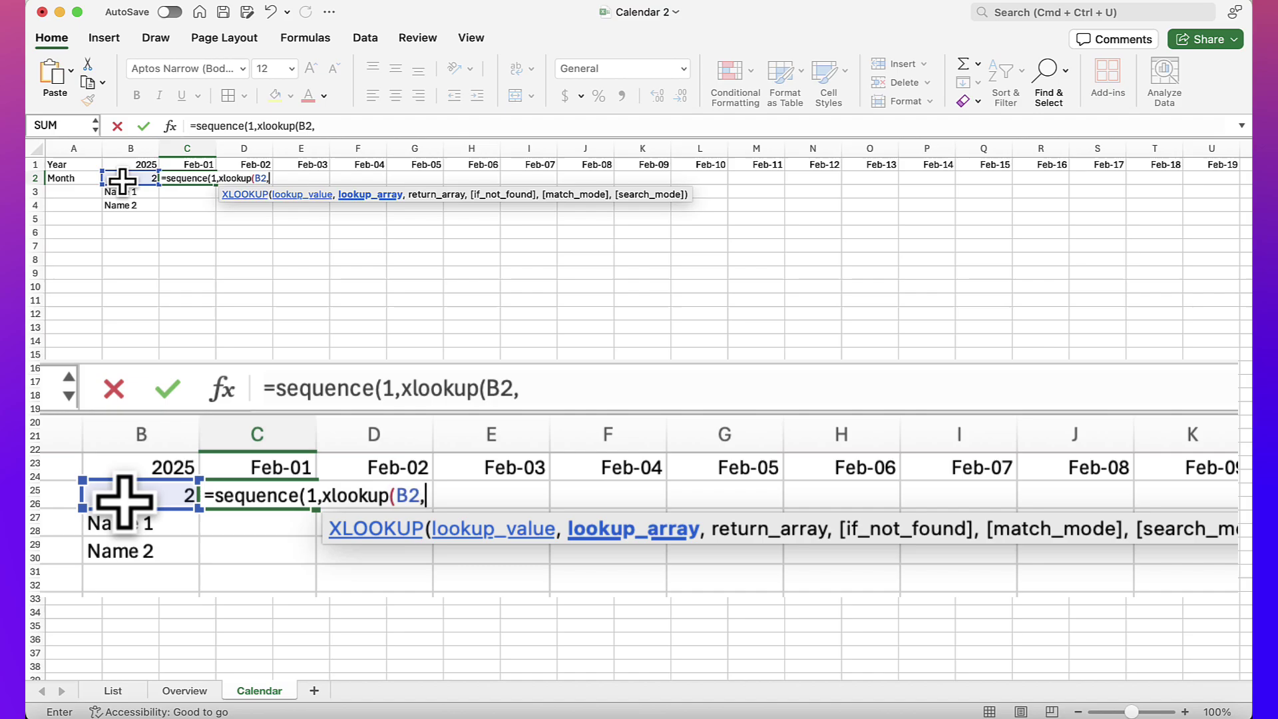
pyautogui.click(127, 692)
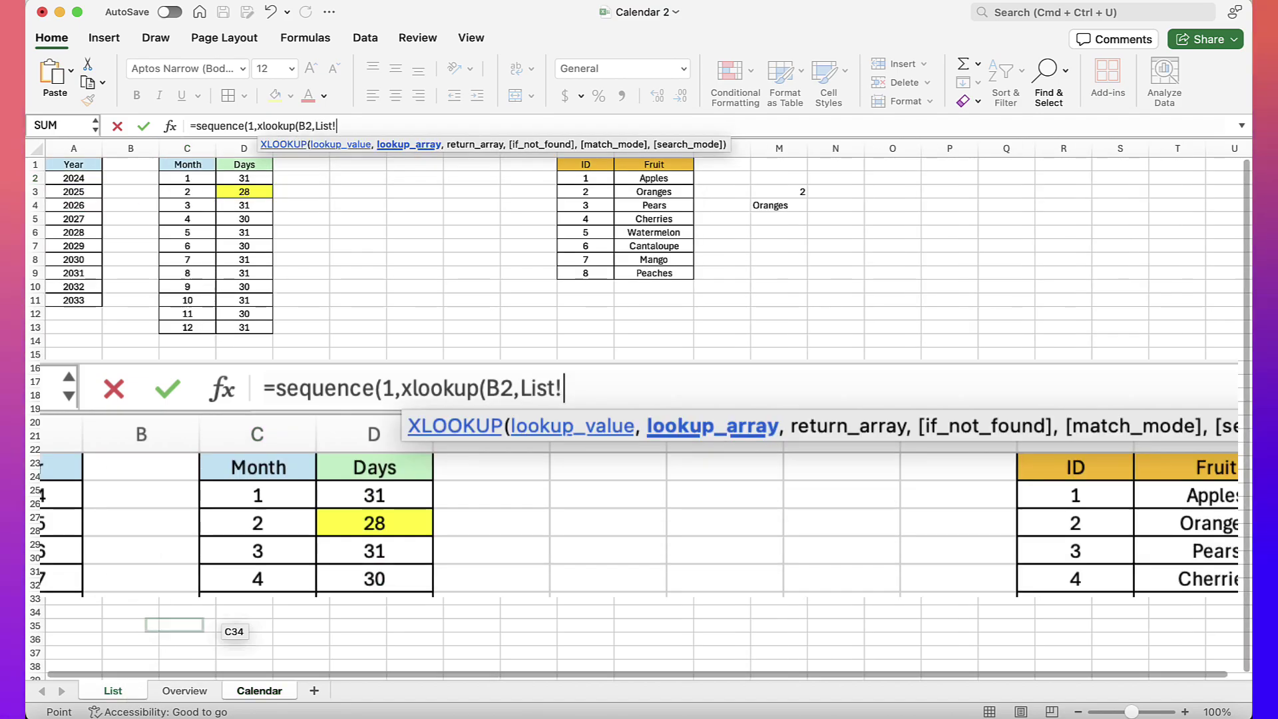
pyautogui.moveTo(188, 178); pyautogui.dragTo(189, 321)
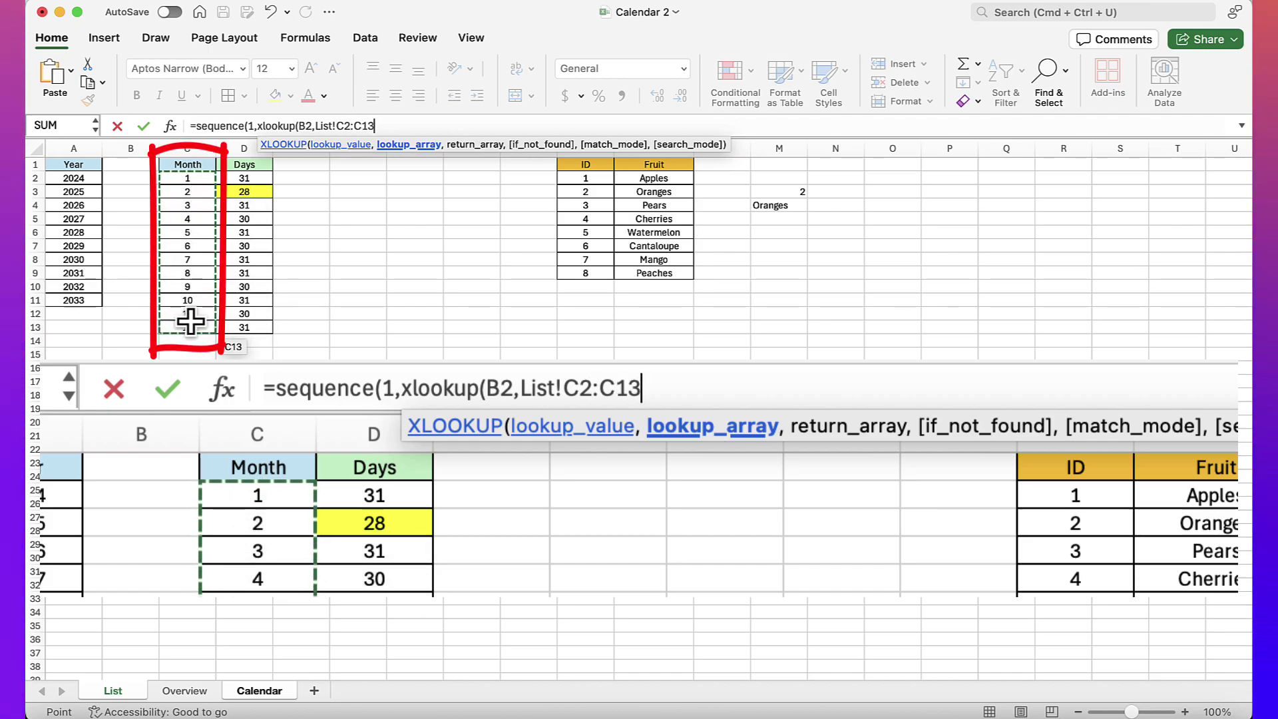
pyautogui.write(',')
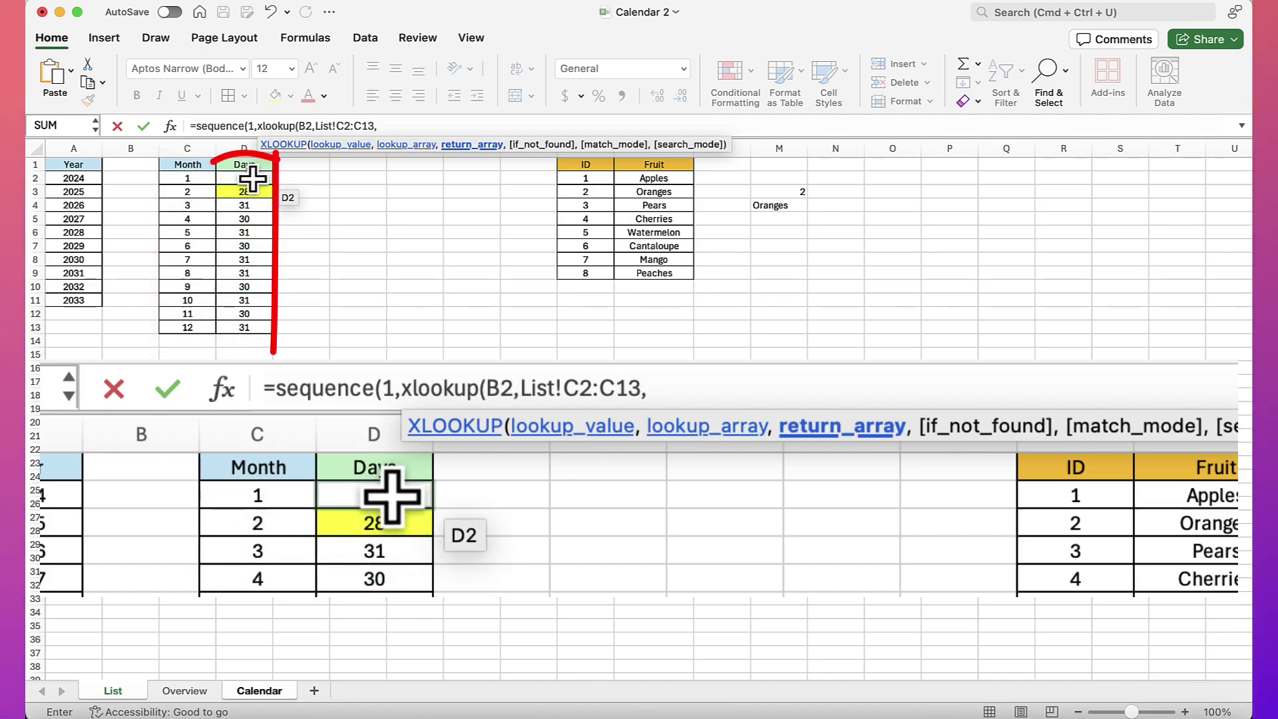
pyautogui.click(252, 179)
pyautogui.moveTo(253, 179); pyautogui.dragTo(252, 323)
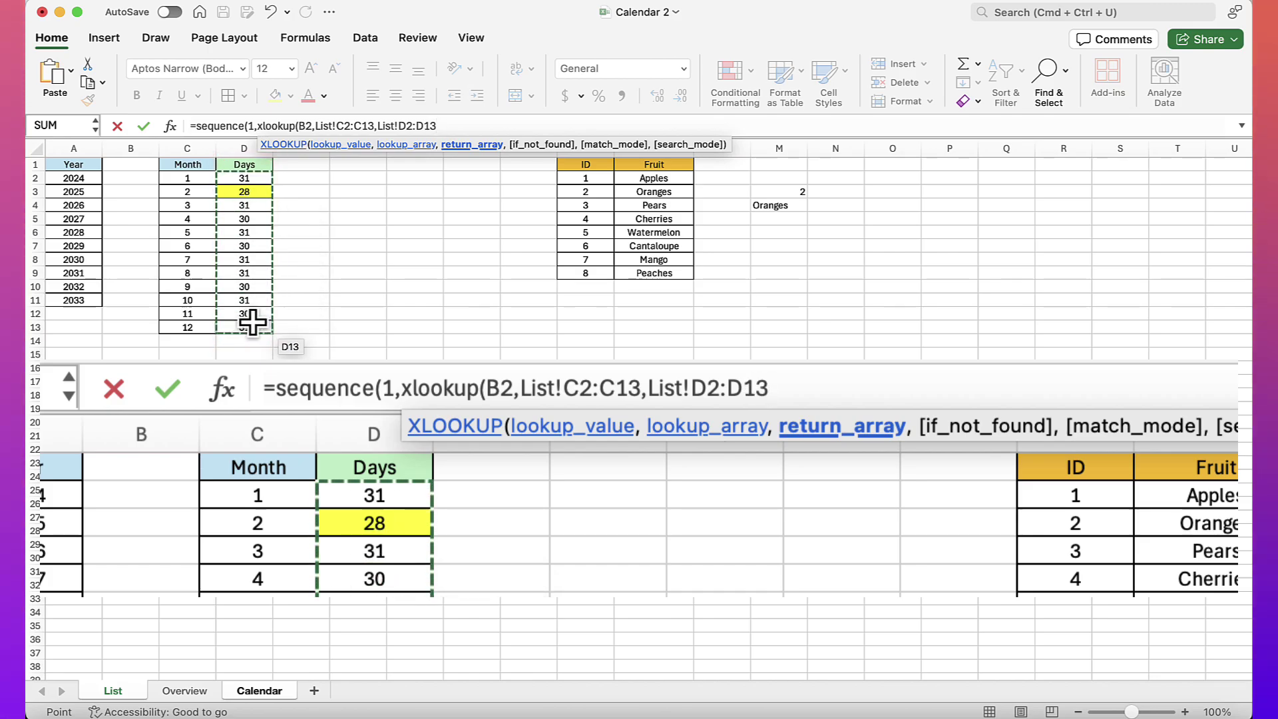
pyautogui.write('),')
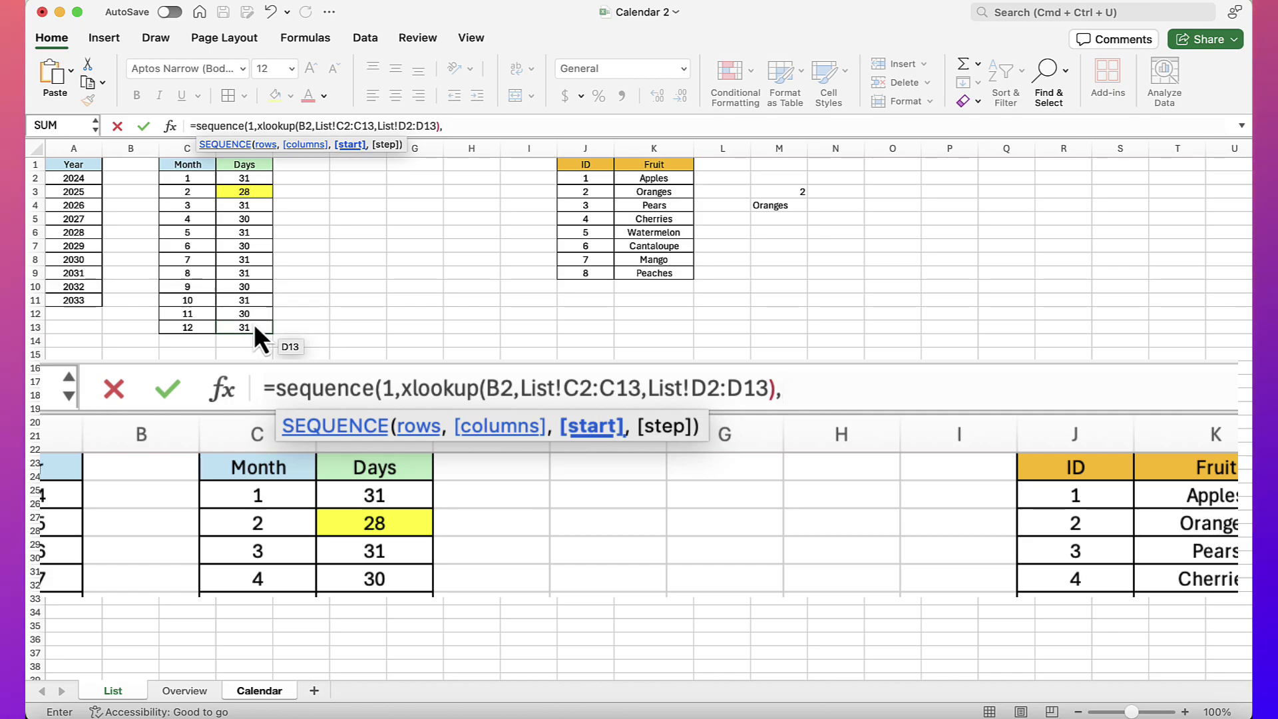
# - Add DATE(Calendar!B1,Calendar!B2,1) as the start argument and complete the SEQUENCE formula in C2
pyautogui.write('date(')
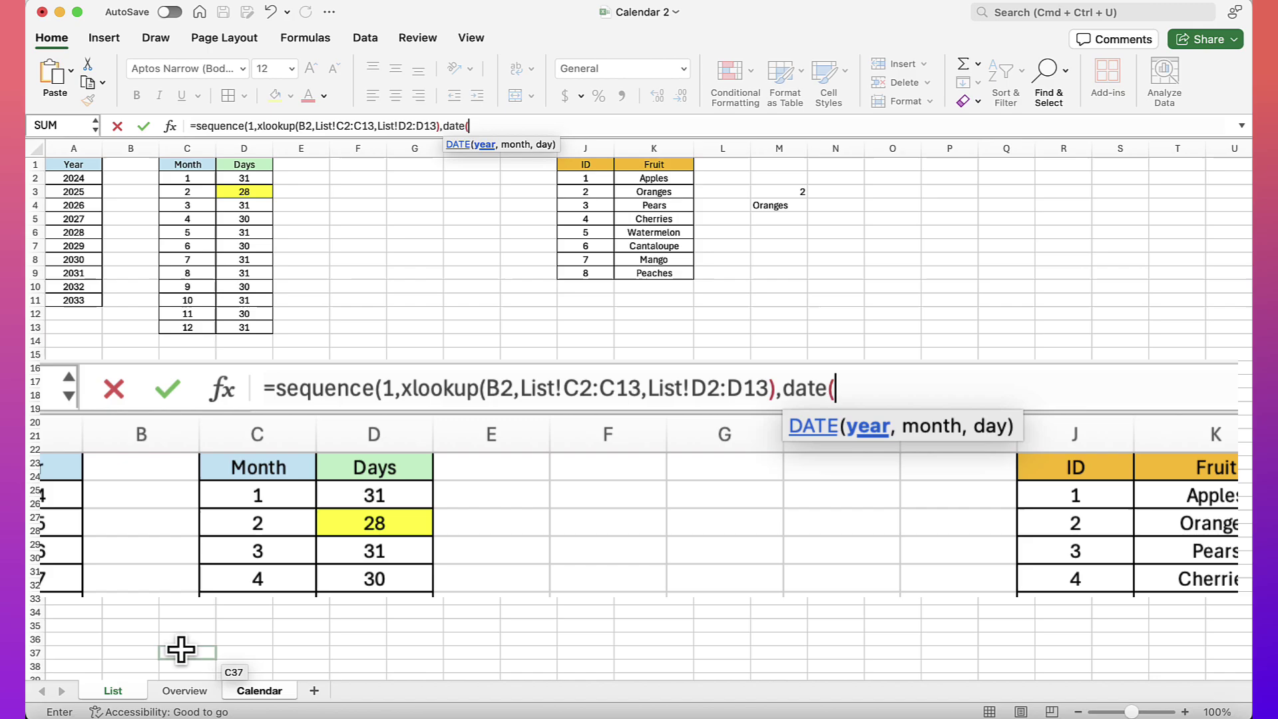
pyautogui.click(257, 692)
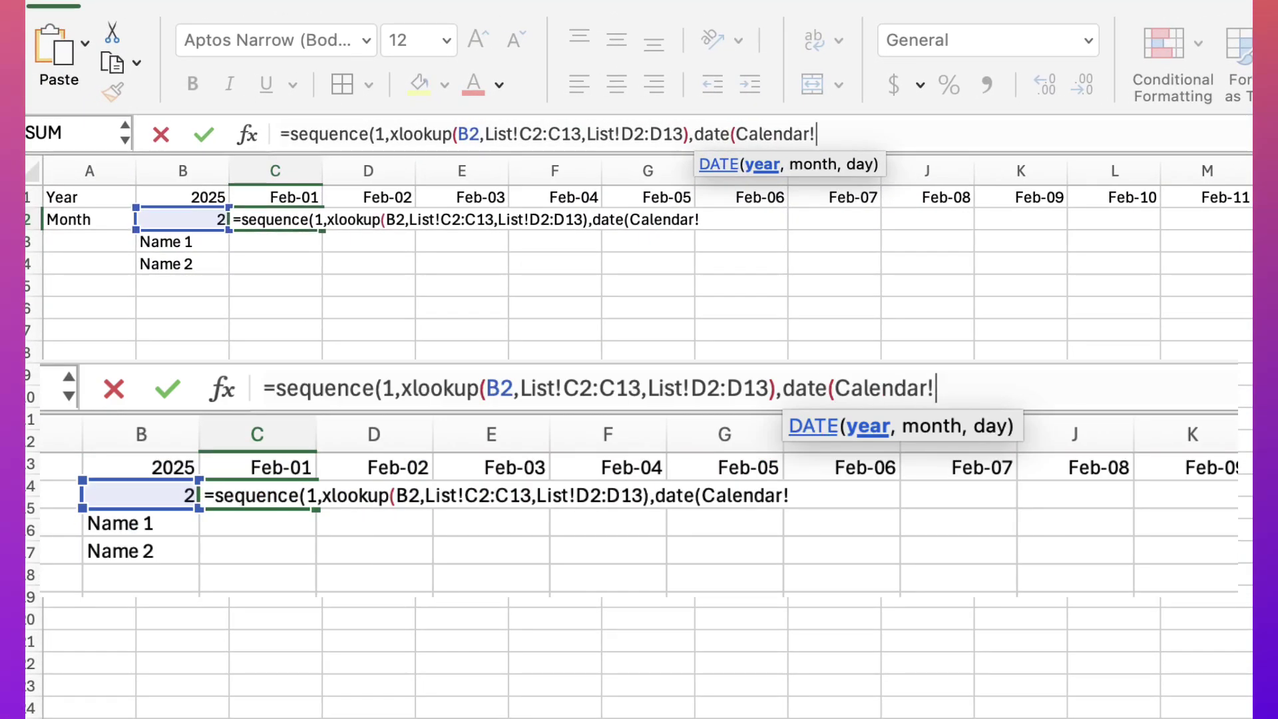
pyautogui.click(157, 197)
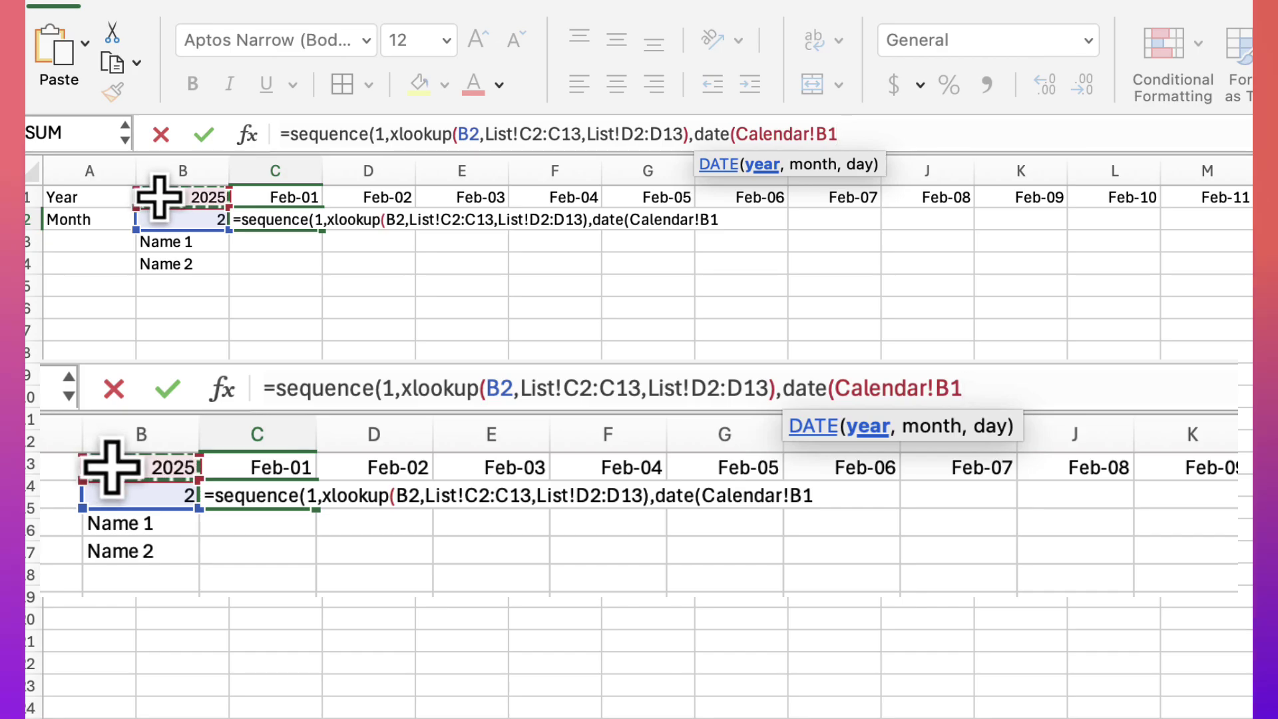
pyautogui.write(',')
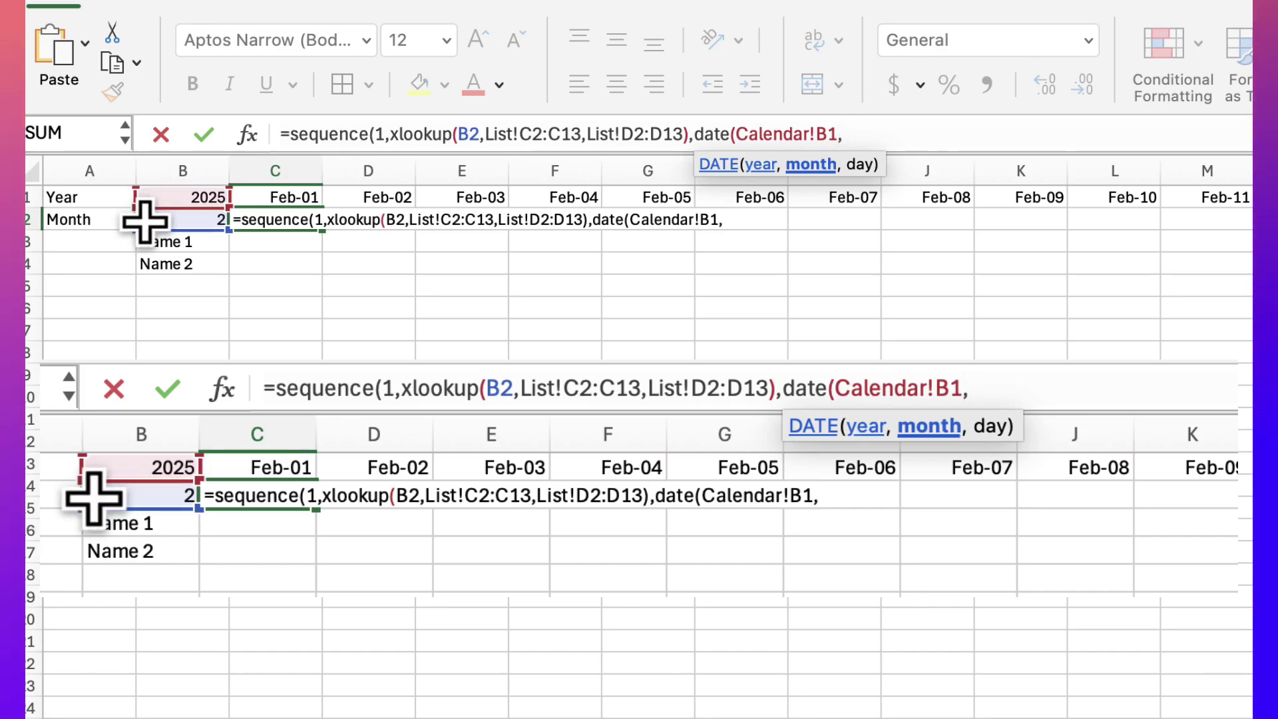
pyautogui.click(144, 222)
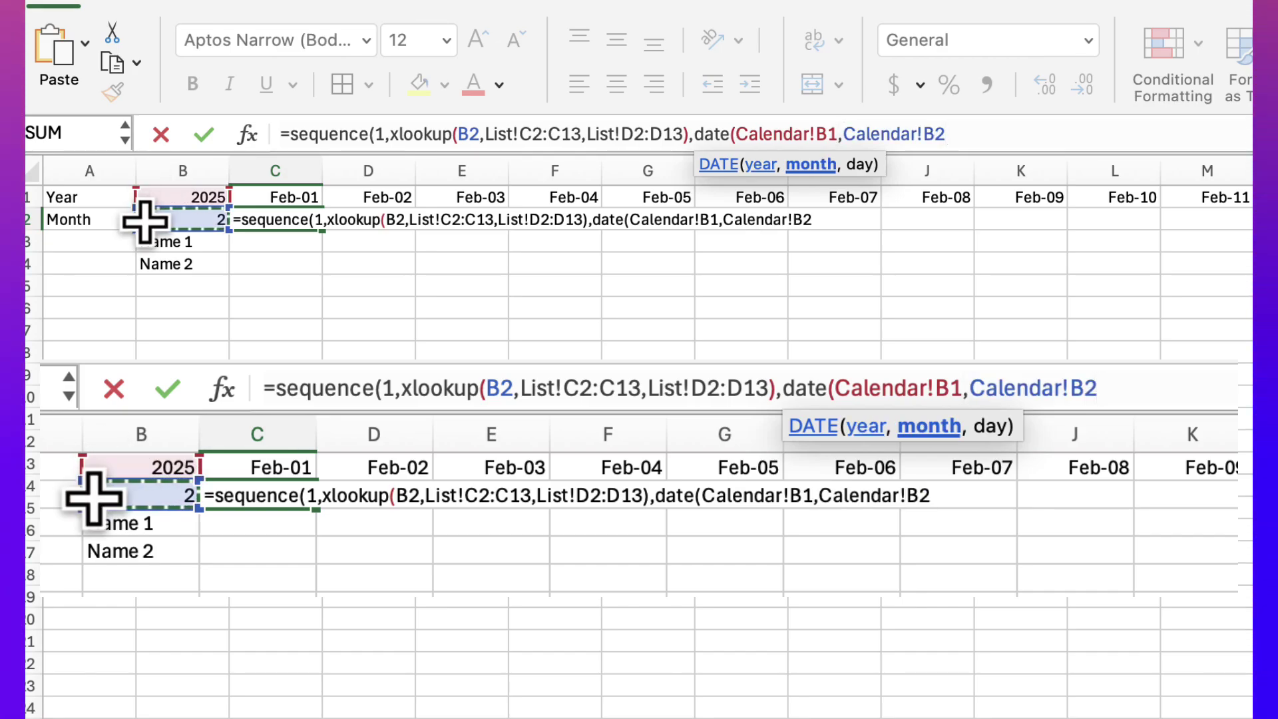
pyautogui.write(',1')
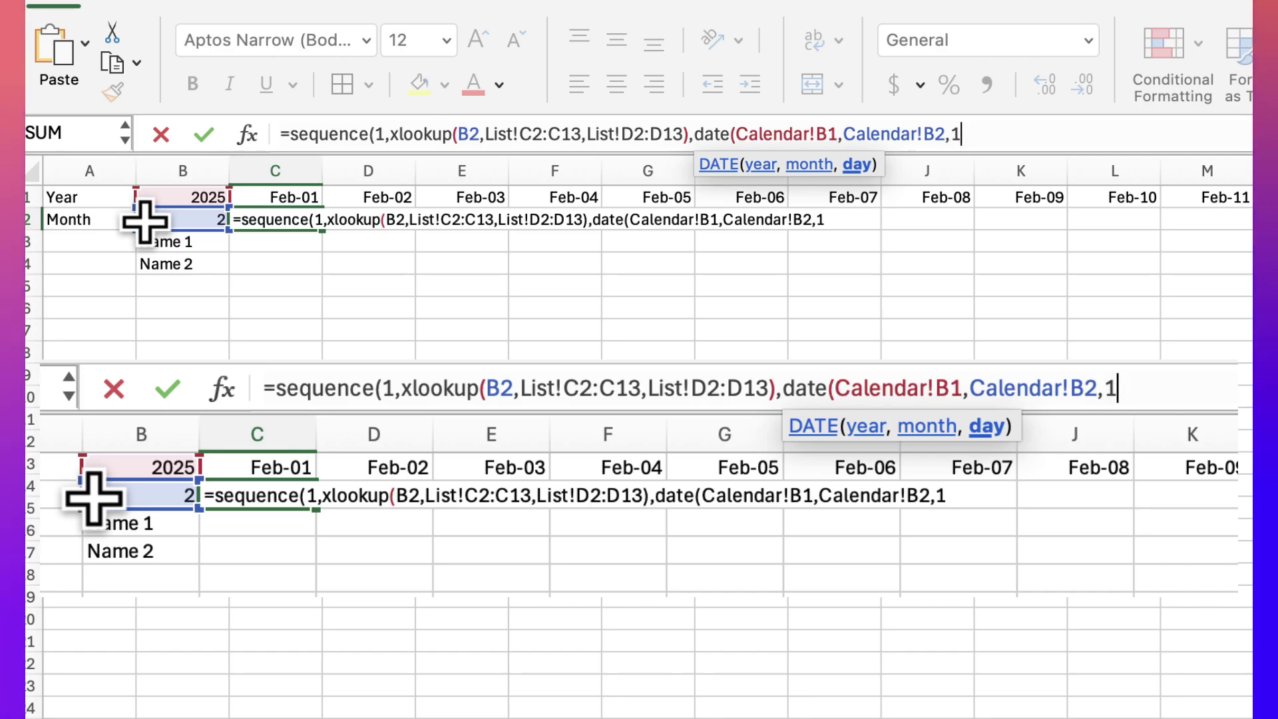
pyautogui.write(')')
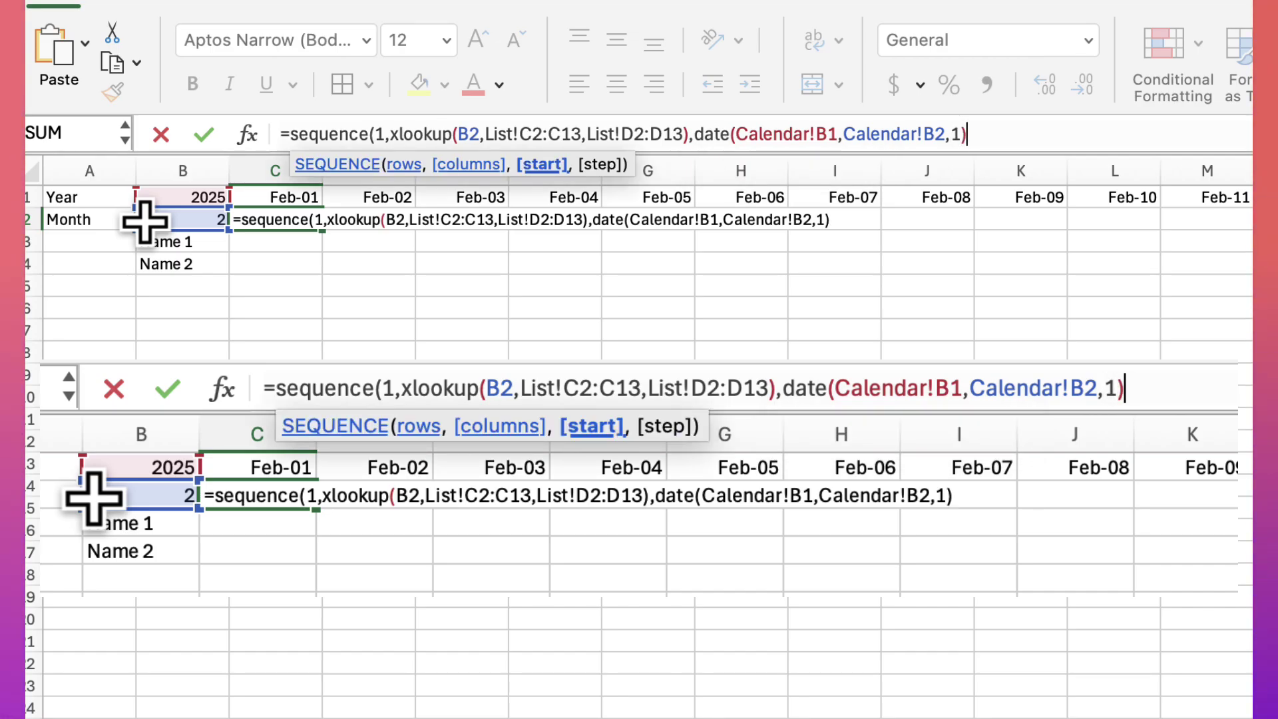
pyautogui.write(')')
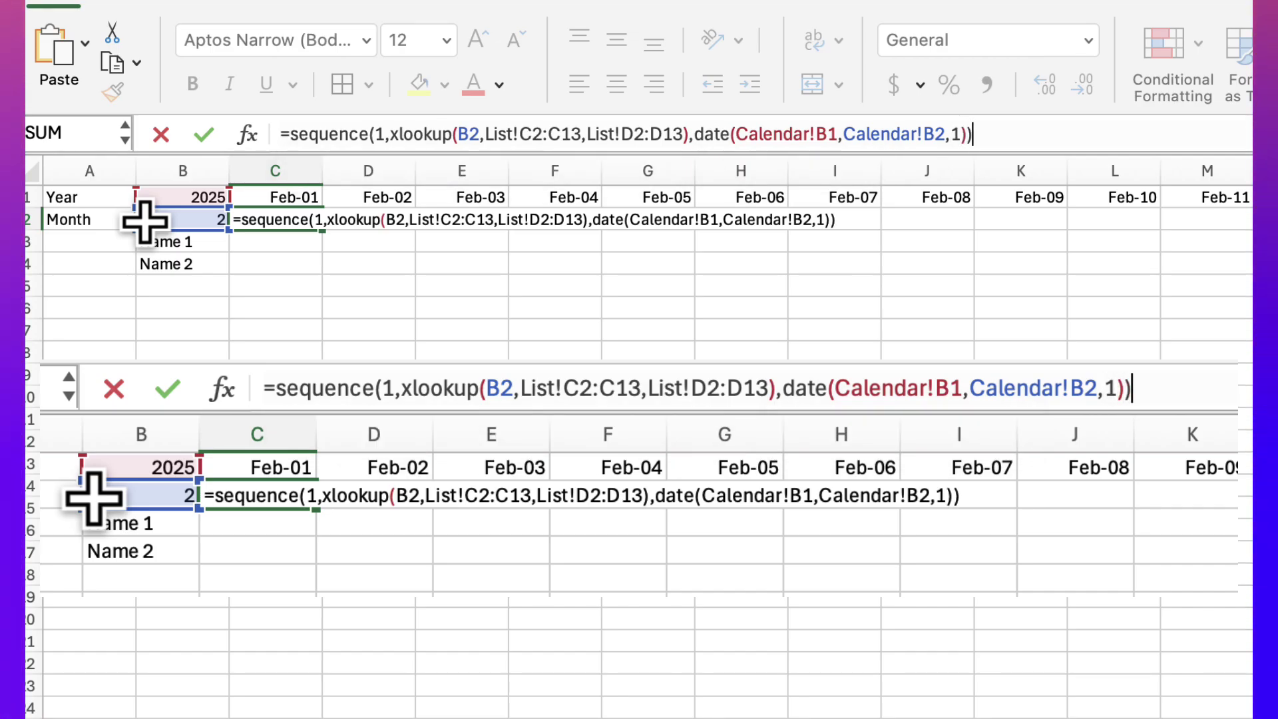
pyautogui.press('Return')
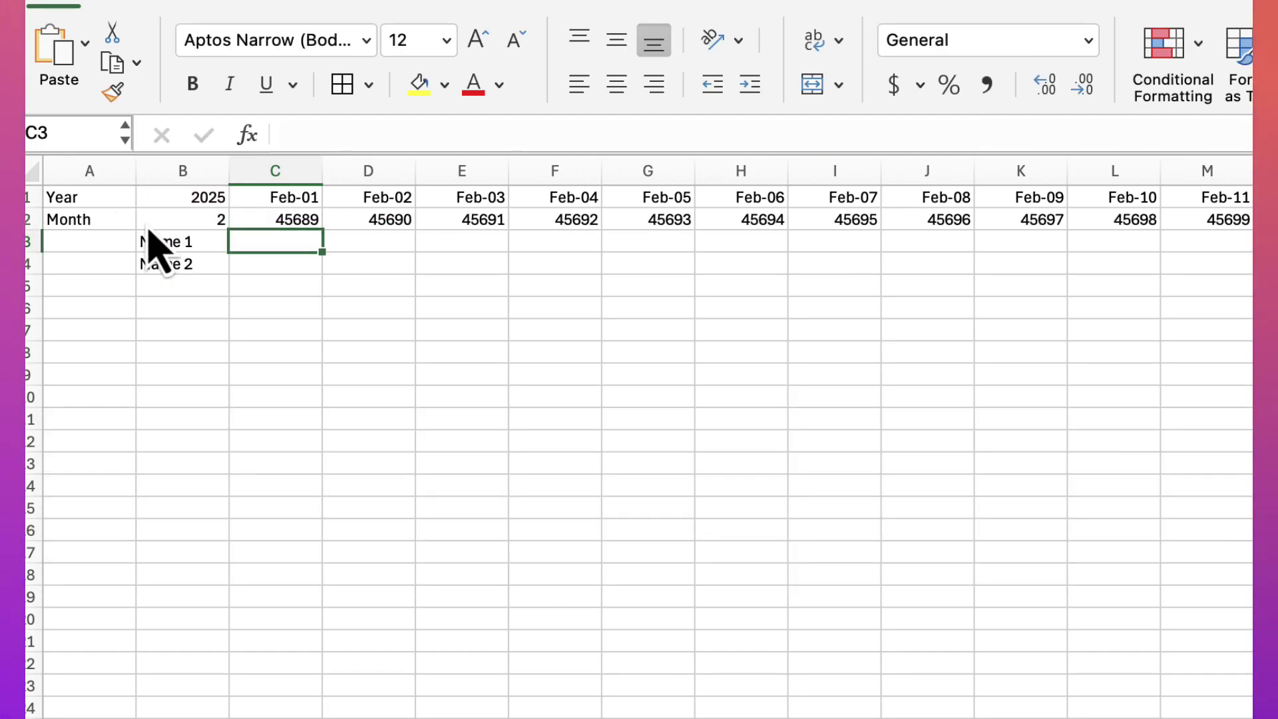
# - Format the whole row of date serials starting at C2 with the custom number format ddd
pyautogui.click(277, 219)
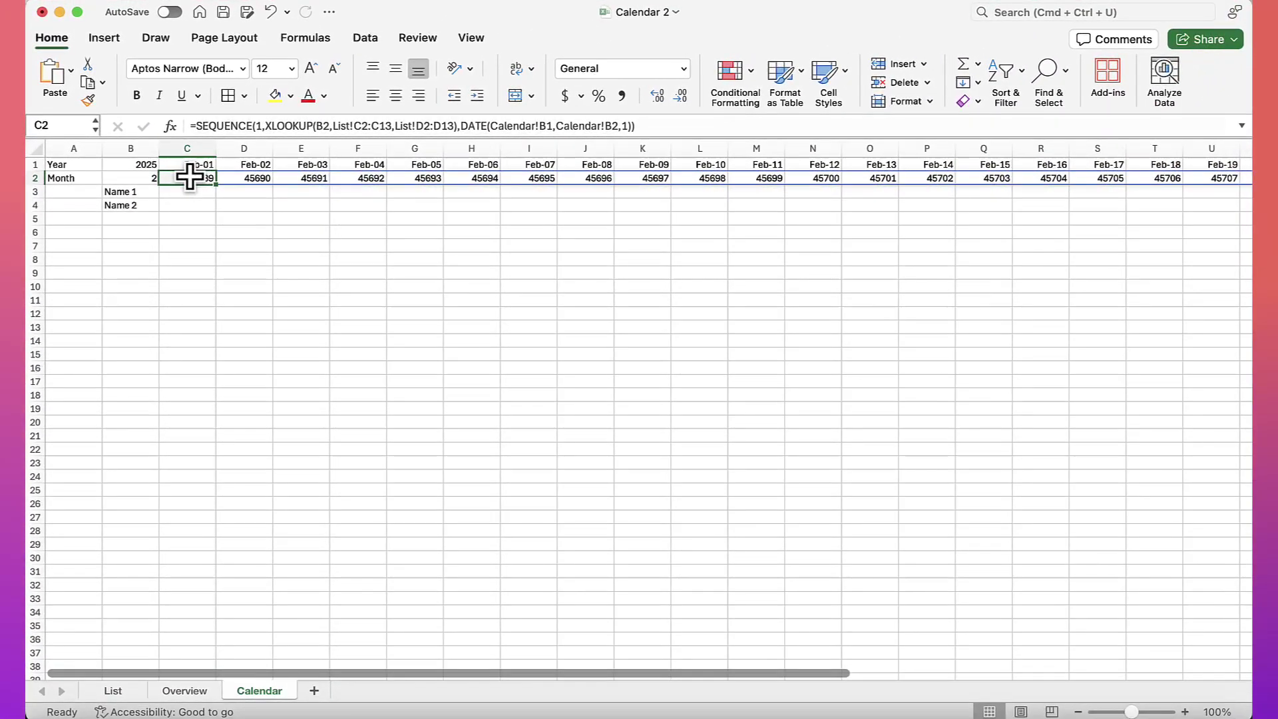
pyautogui.press('super+shift+Right')
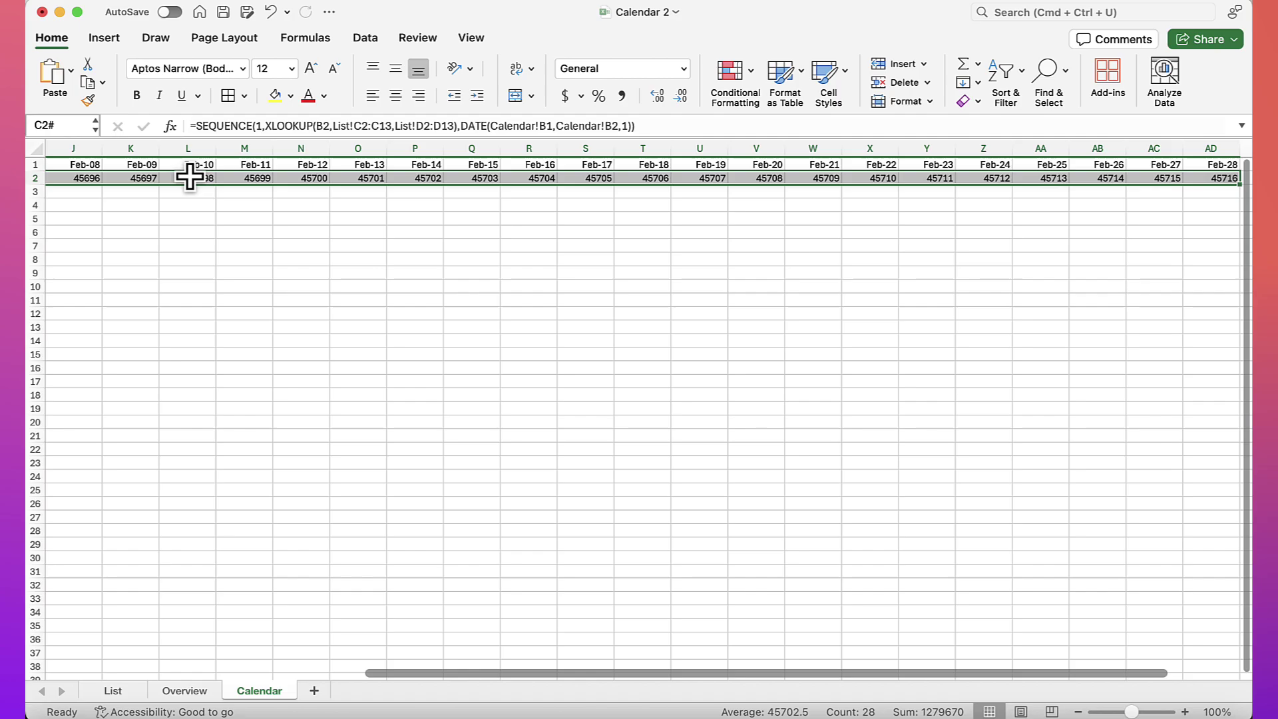
pyautogui.rightClick(291, 179)
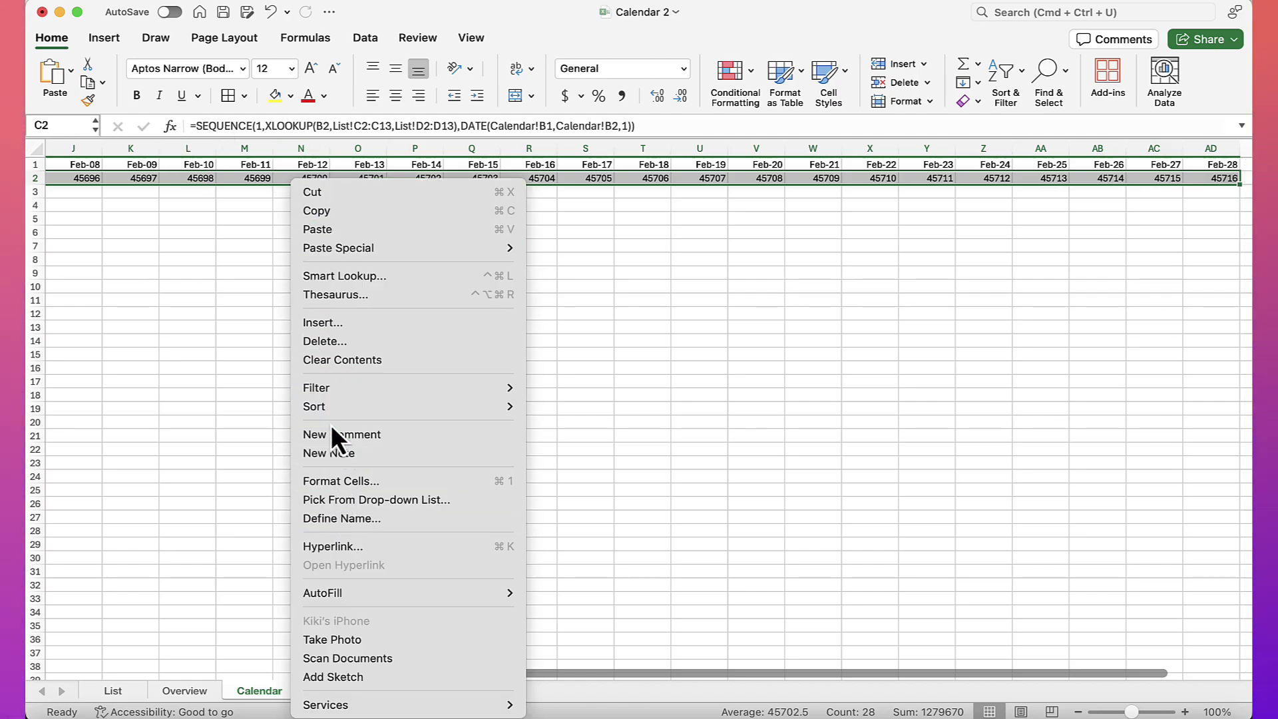
pyautogui.click(347, 478)
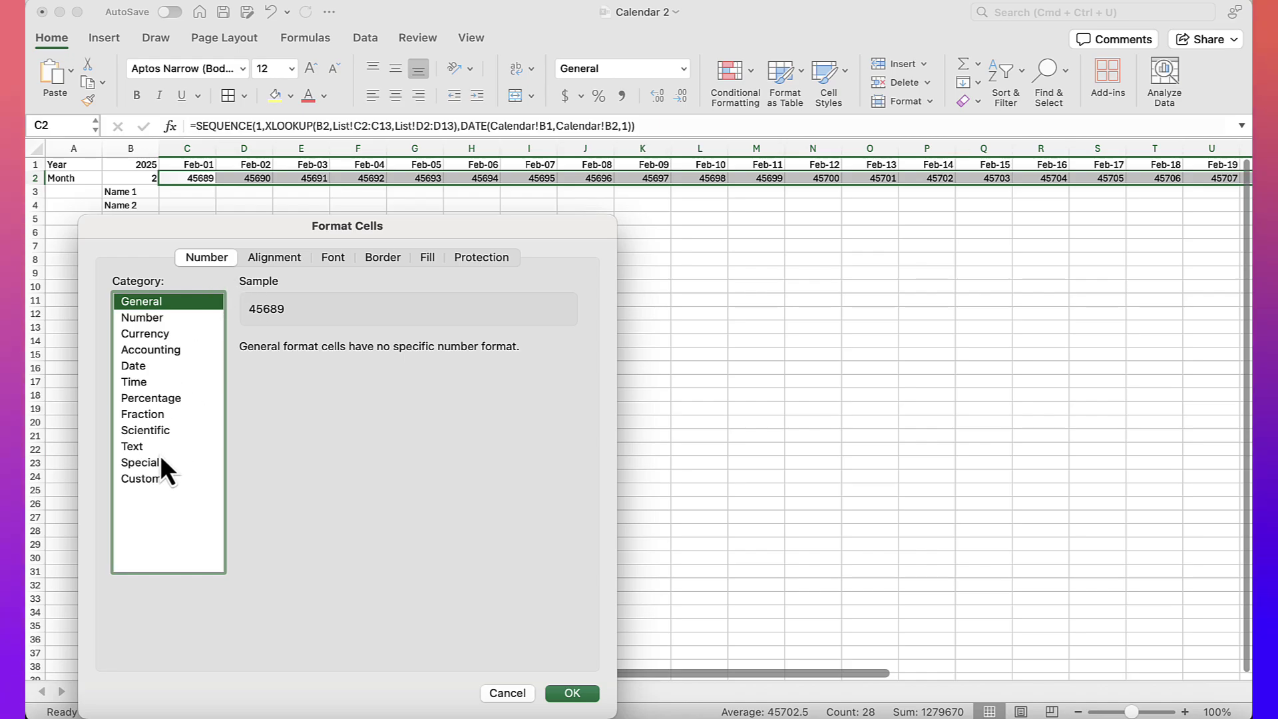
pyautogui.click(146, 479)
pyautogui.click(297, 370)
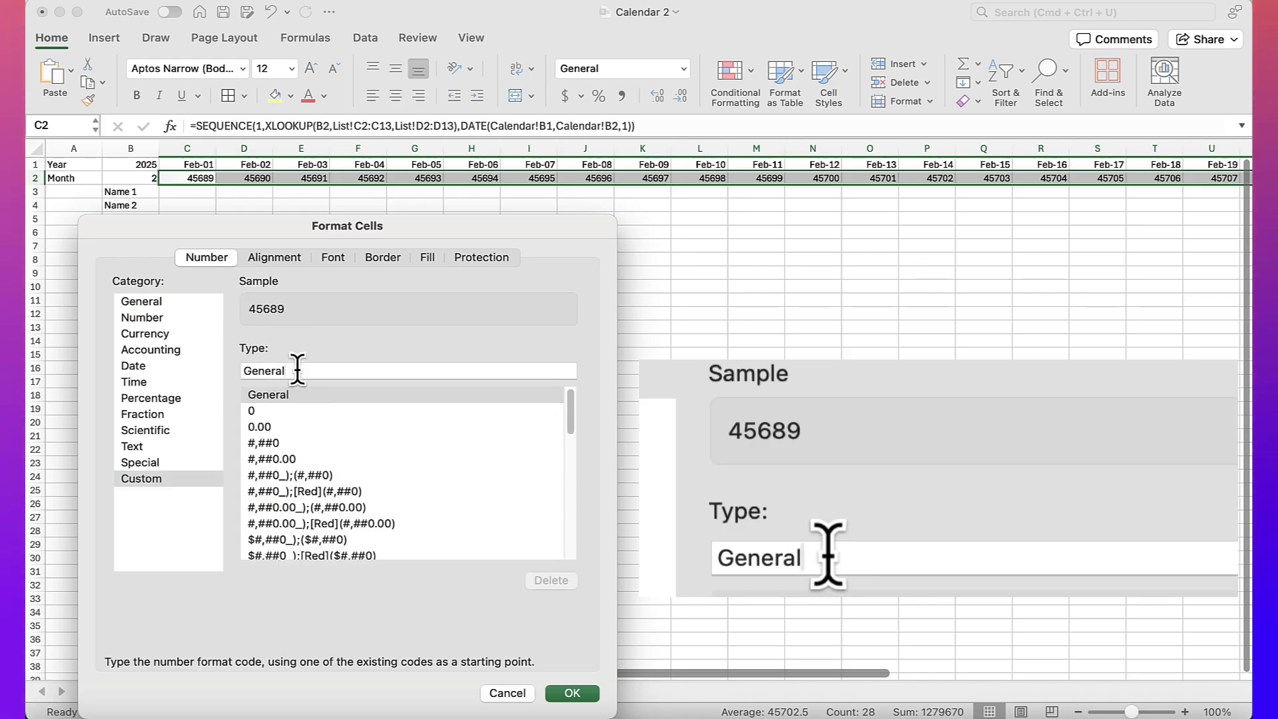
pyautogui.doubleClick(298, 370)
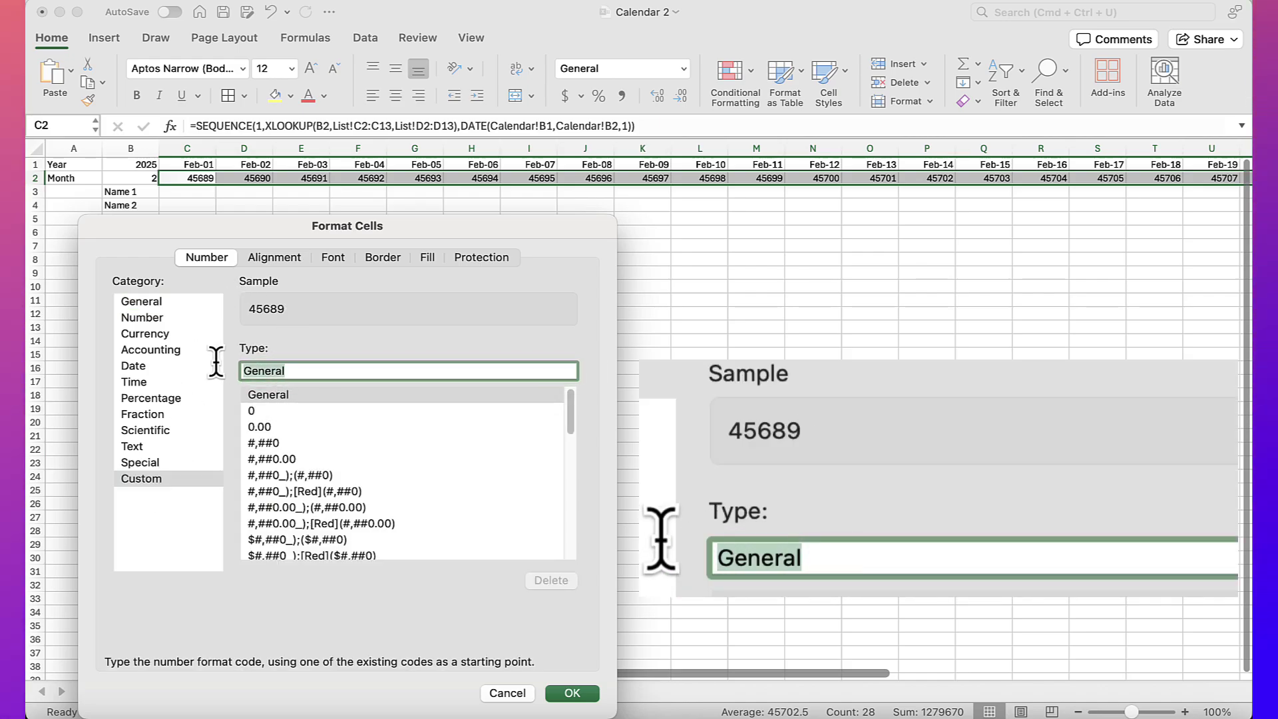
pyautogui.write('ddd')
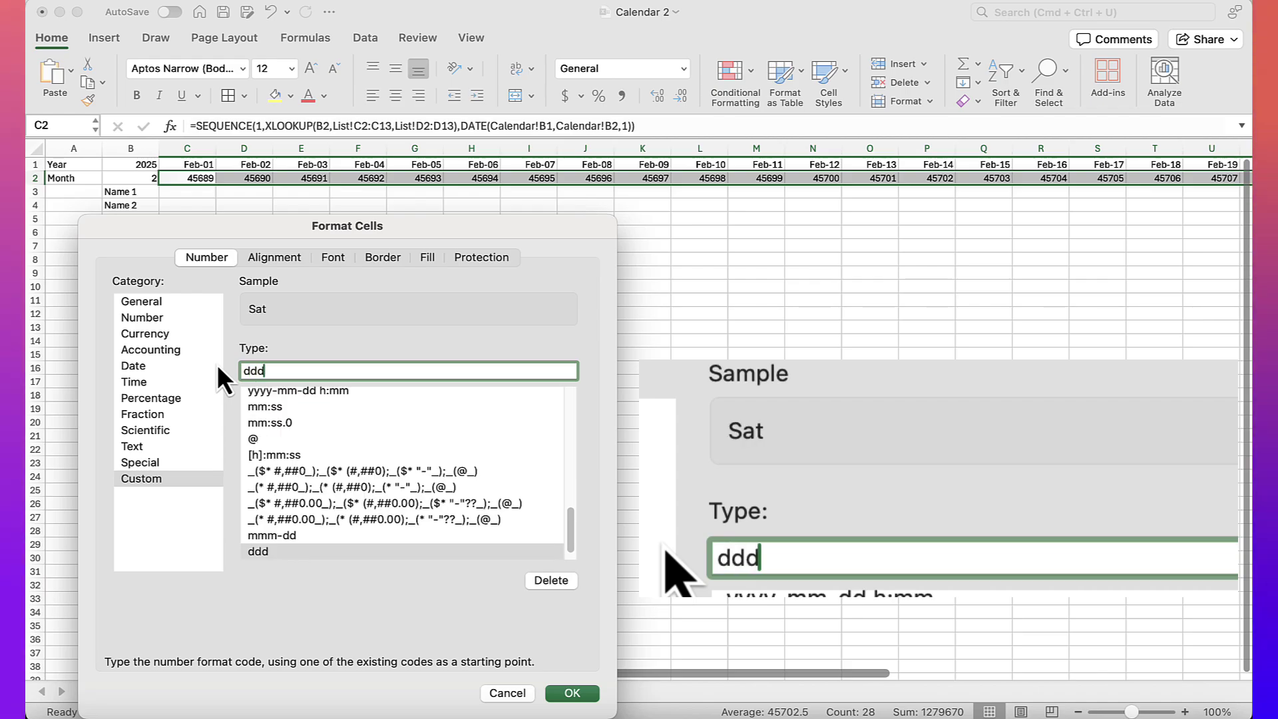
pyautogui.click(572, 693)
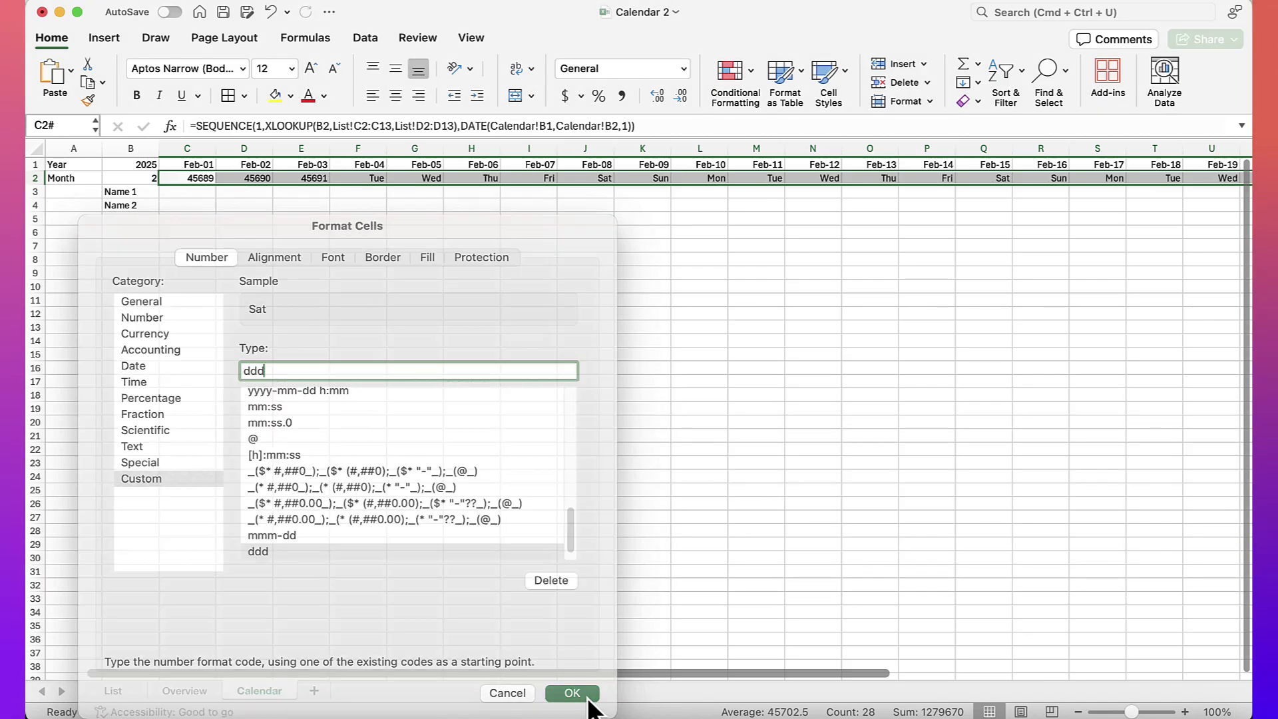
# - Copy the ddd weekday format from F2 onto cells C2:E2 with the Format Painter
pyautogui.click(368, 178)
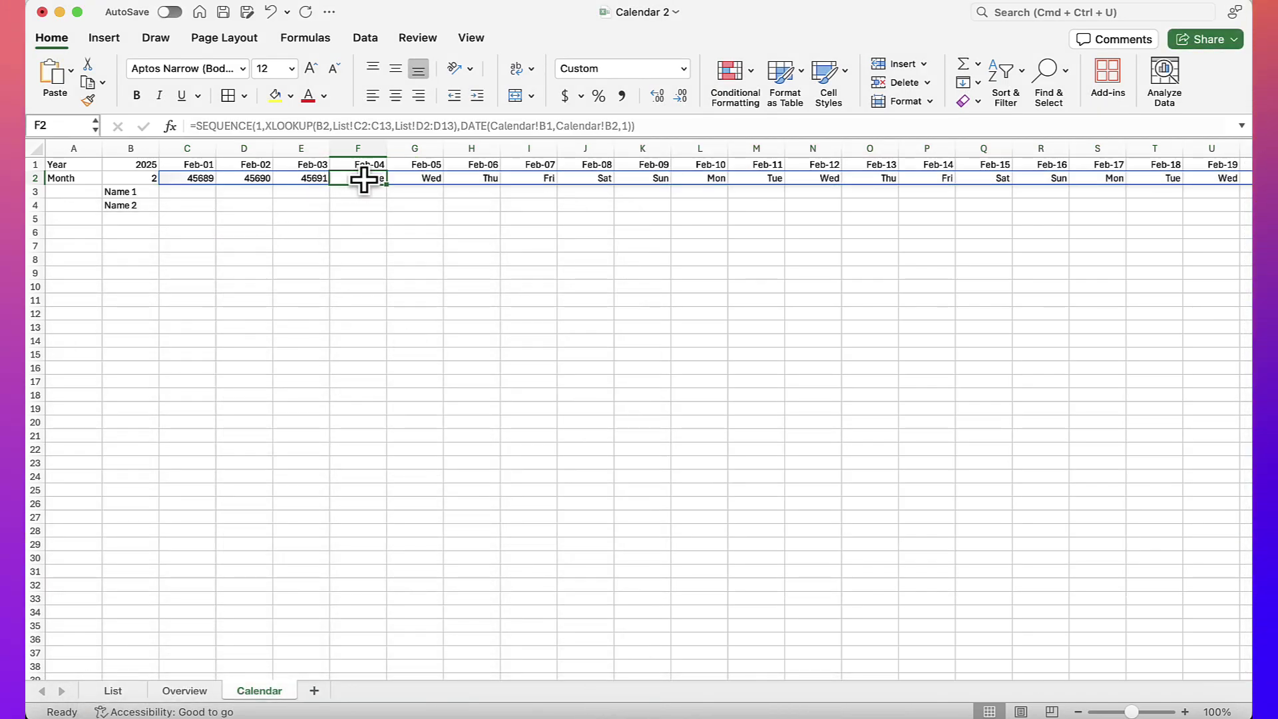
pyautogui.click(85, 102)
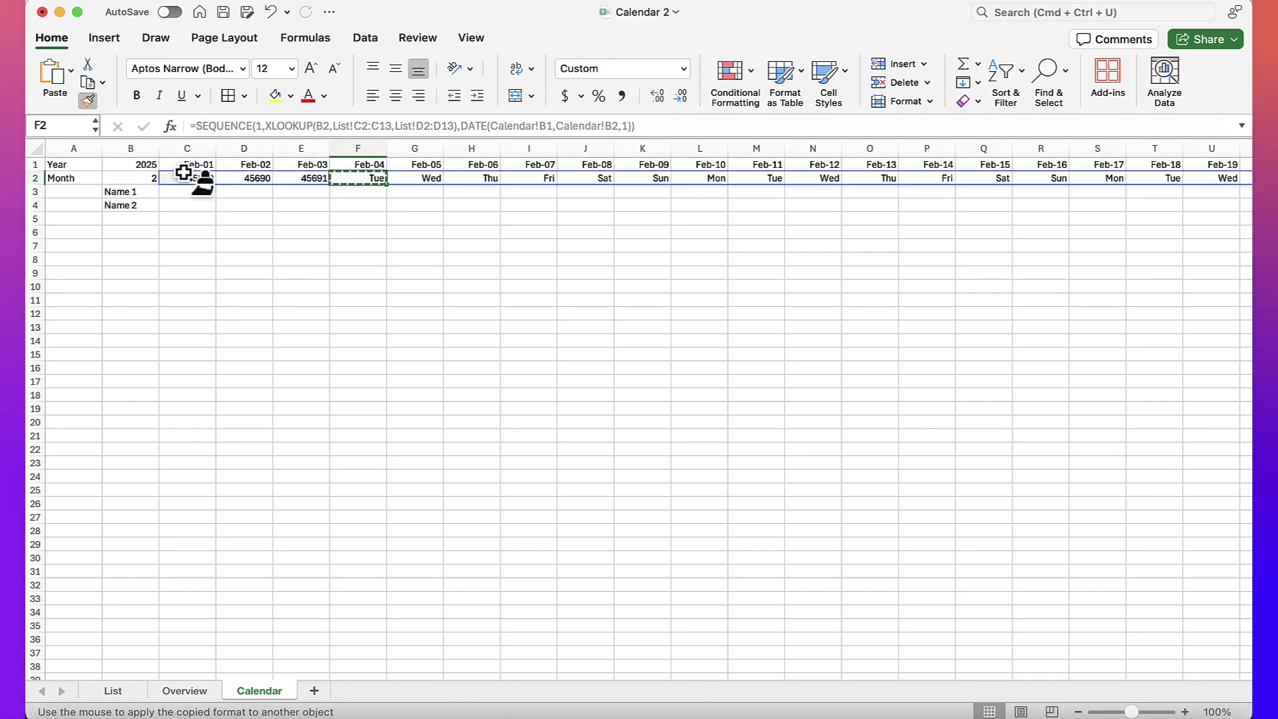
pyautogui.moveTo(186, 177); pyautogui.dragTo(298, 182)
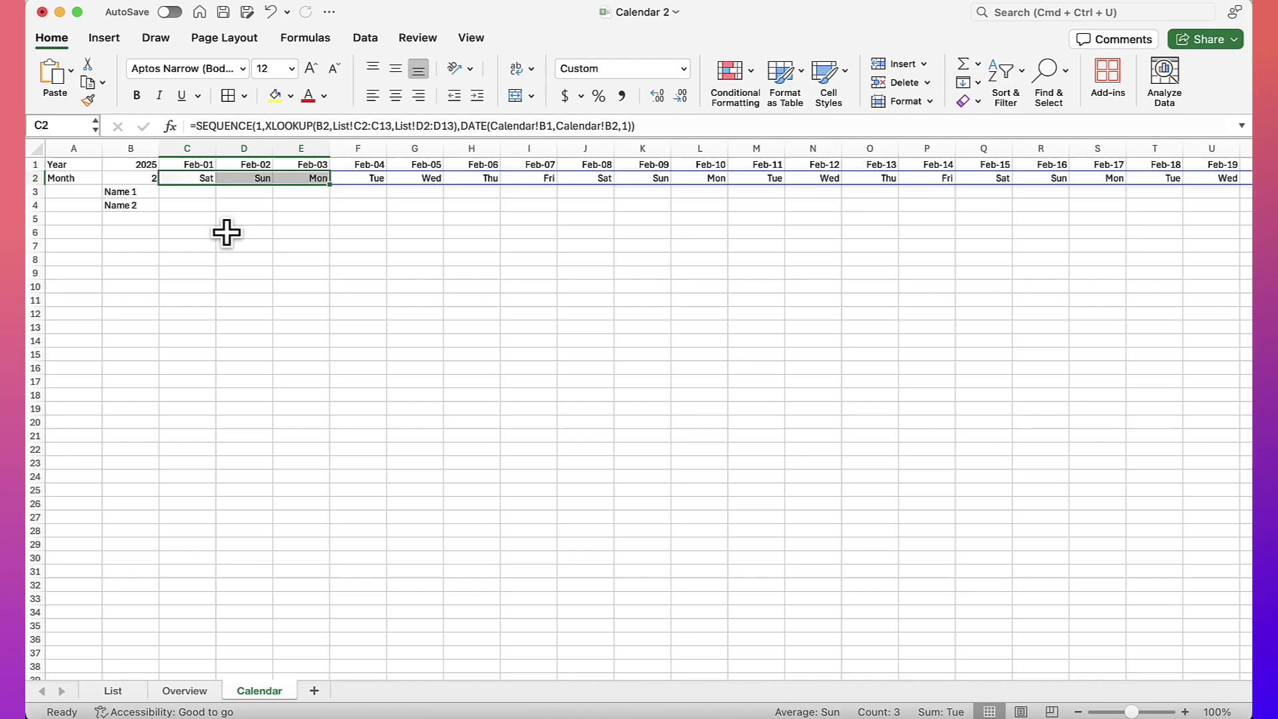
pyautogui.click(208, 205)
pyautogui.click(177, 177)
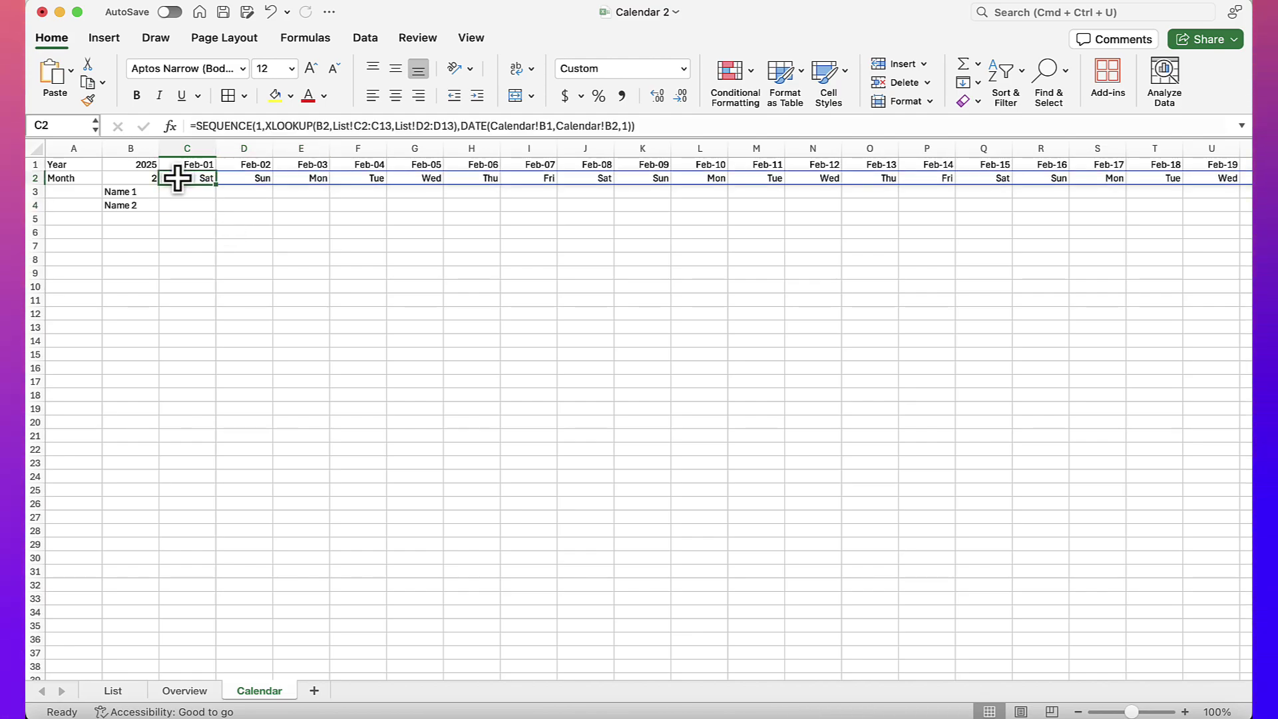
# - Set the year in B1 to 2024 and check the last February dates in the header rows
pyautogui.press('Up')
pyautogui.press('Left')
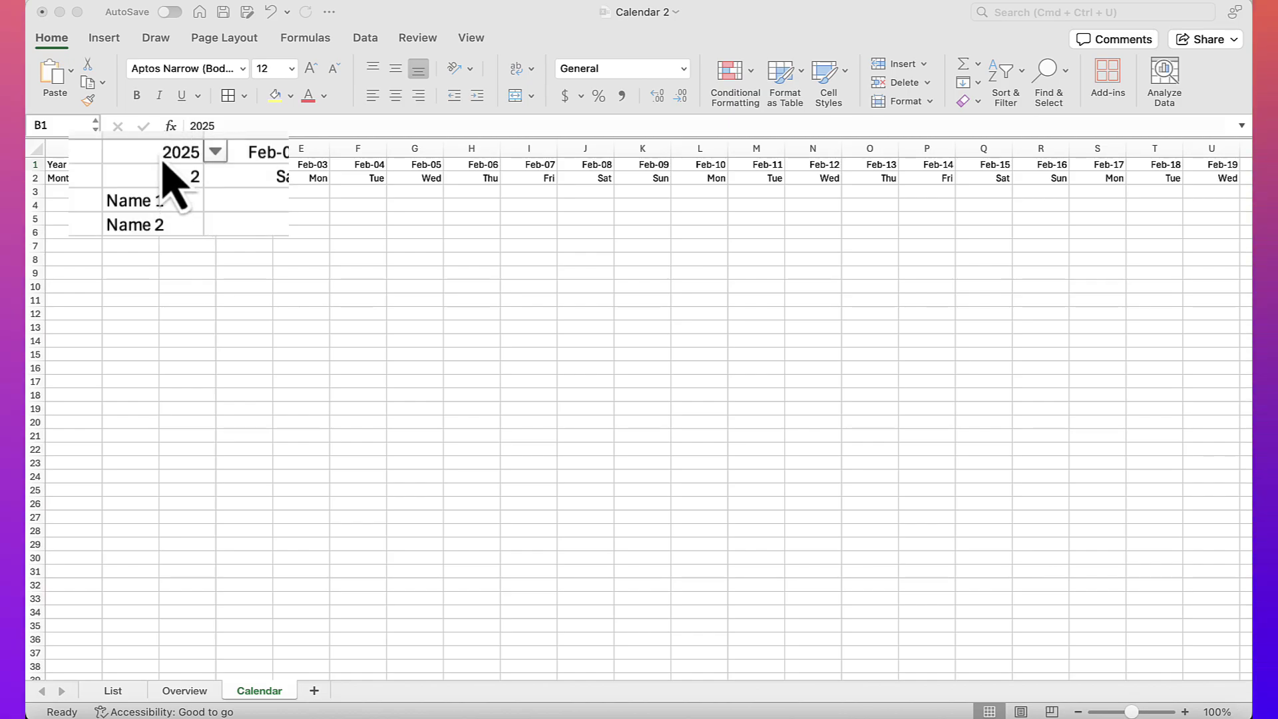
pyautogui.click(425, 675)
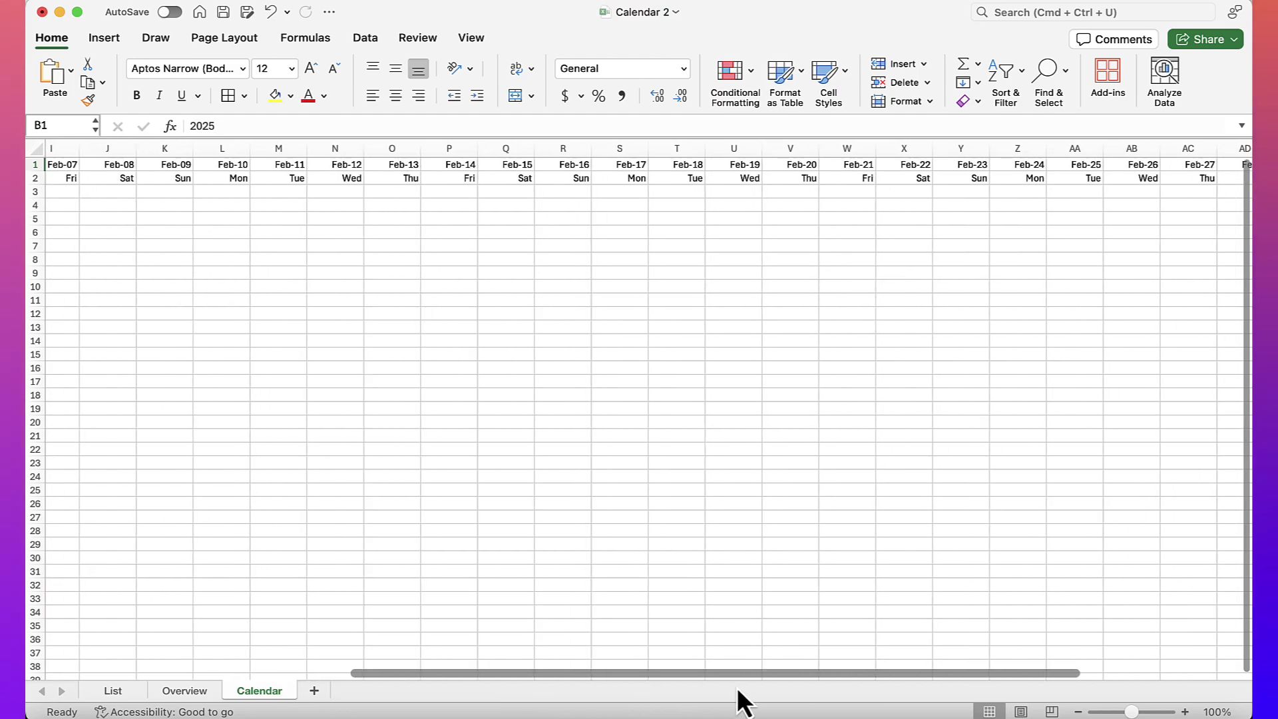
pyautogui.moveTo(736, 686); pyautogui.dragTo(379, 668)
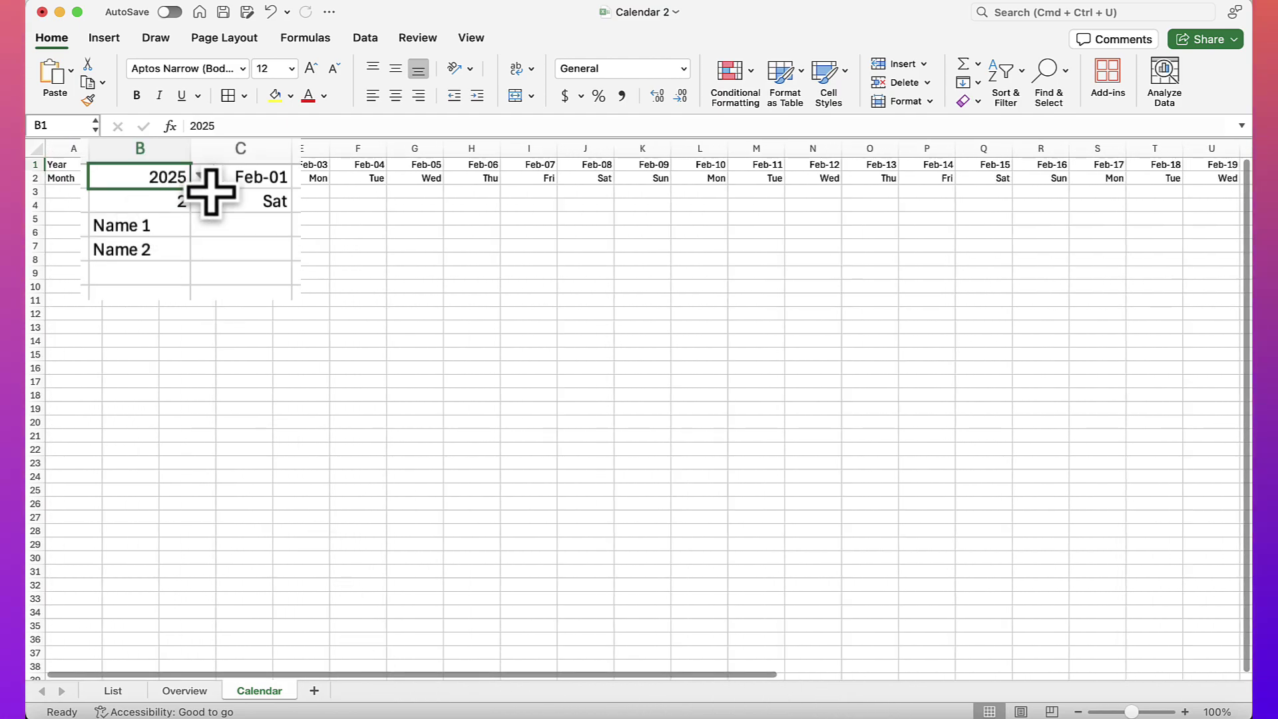
pyautogui.click(166, 165)
pyautogui.click(140, 183)
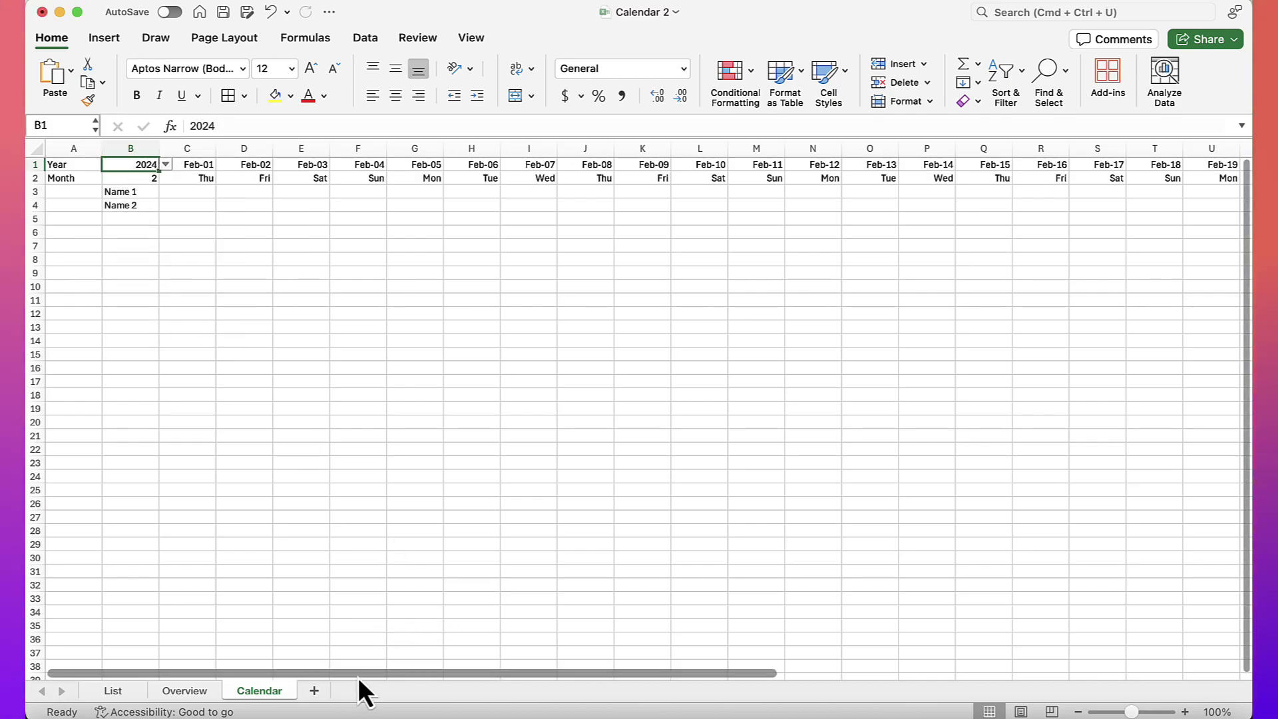
pyautogui.hscroll(10, 378, 677)
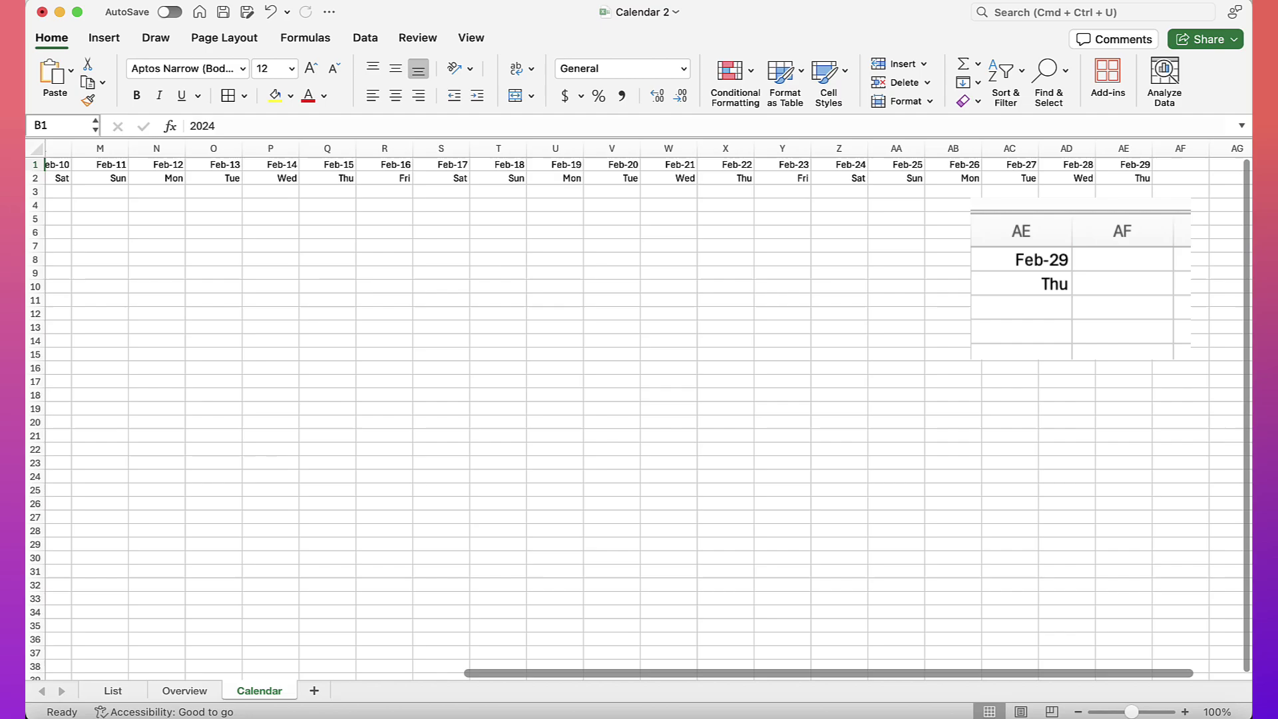
pyautogui.hscroll(-10, 650, 706)
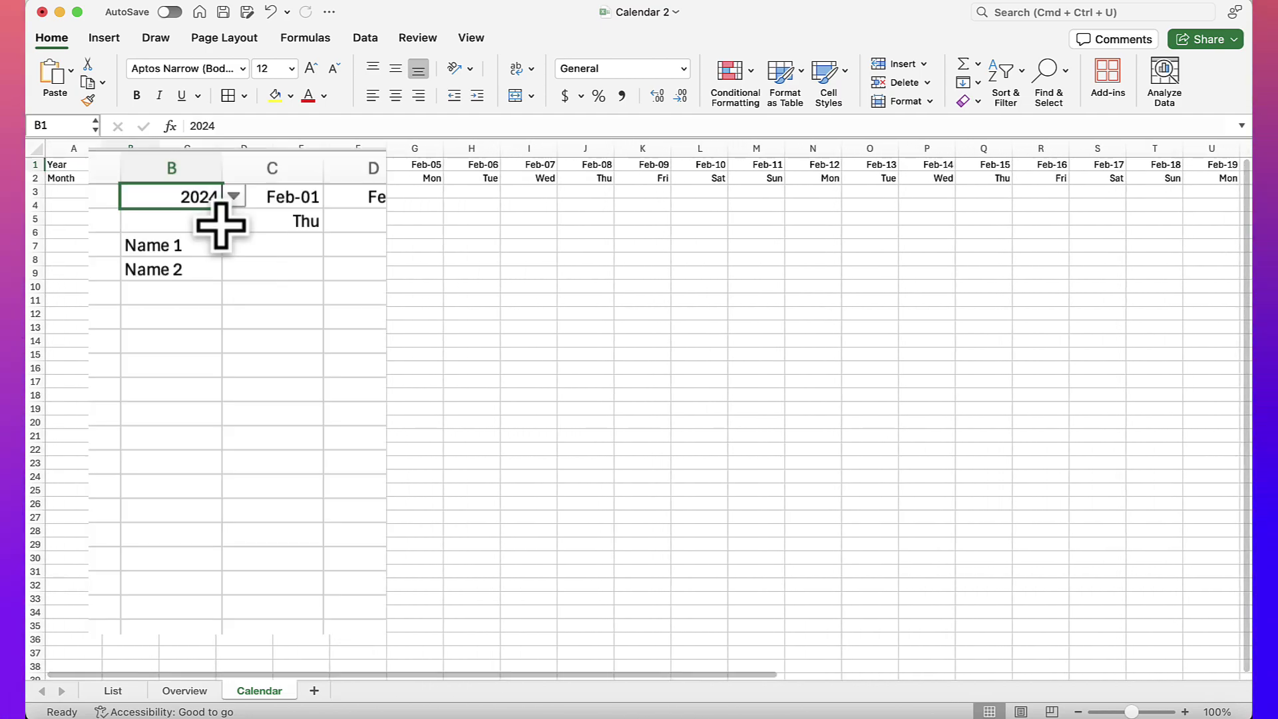
# - Set the month in B2 to 1 and check the January dates in the header rows
pyautogui.click(150, 178)
pyautogui.click(166, 178)
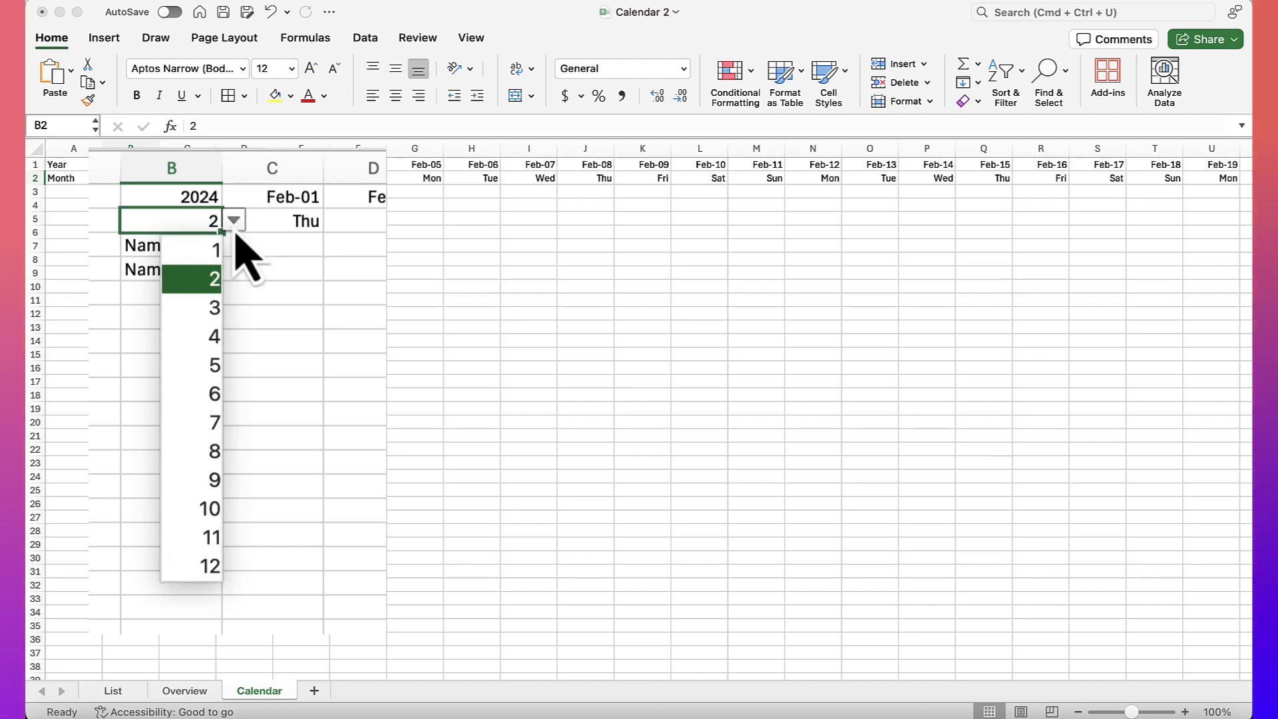
pyautogui.click(150, 195)
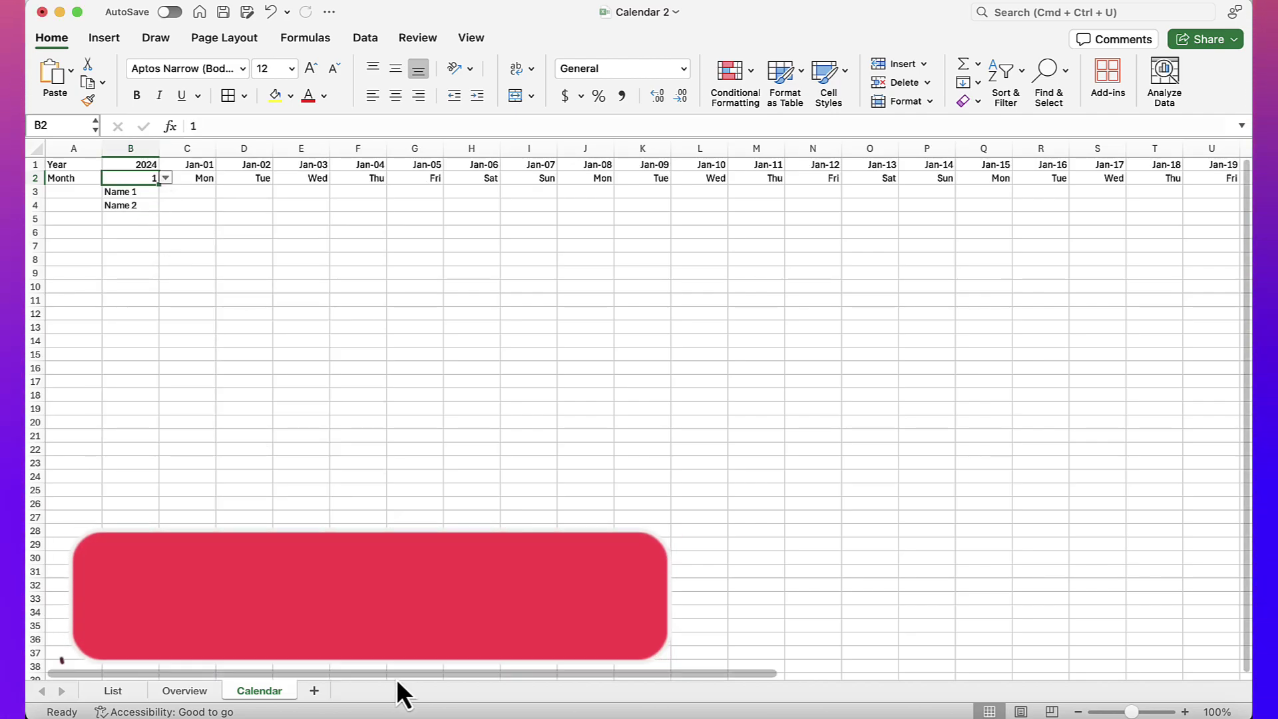
pyautogui.moveTo(397, 676)
pyautogui.mouseDown()
pyautogui.moveTo(854, 713)
pyautogui.moveTo(839, 682)
pyautogui.moveTo(379, 681)
pyautogui.mouseUp()
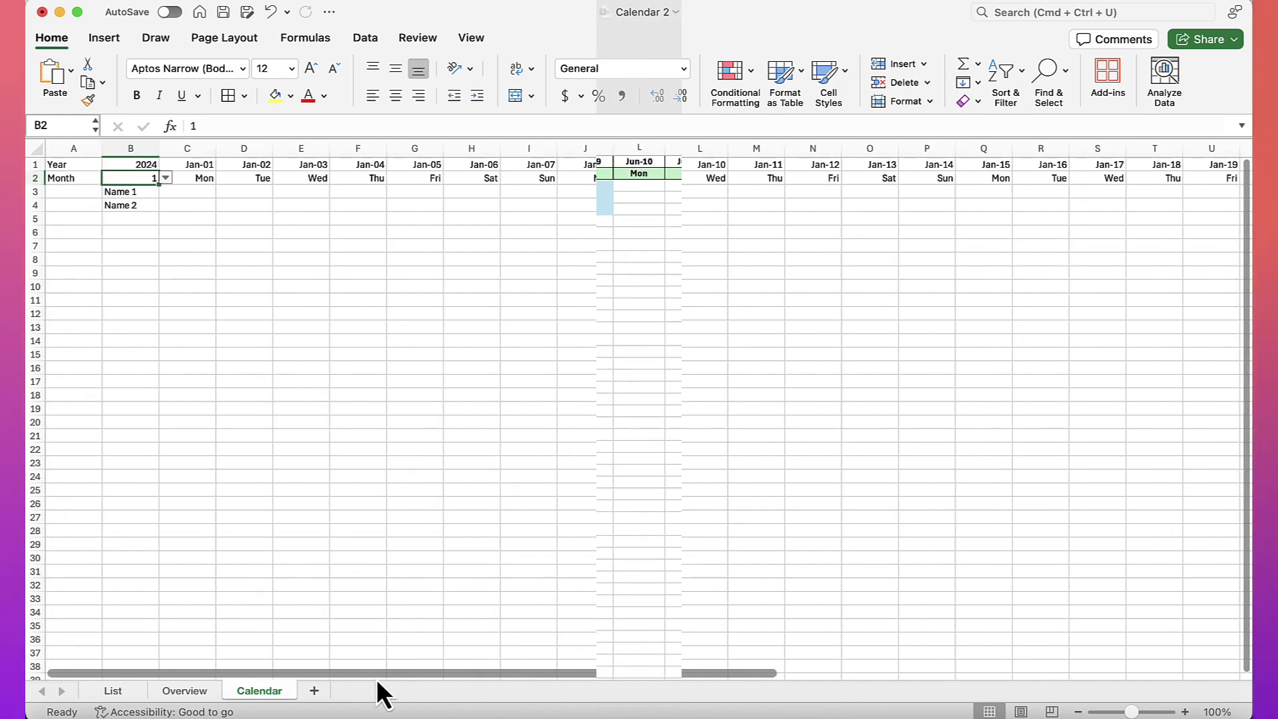